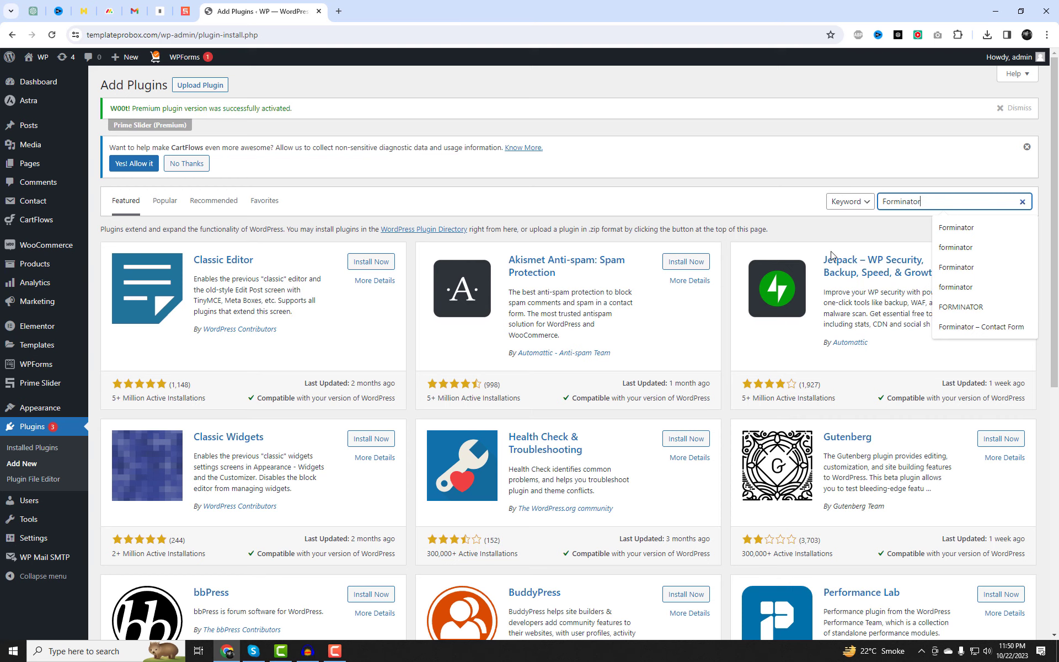
Search for Forminator, then install and activate the Forminator – Contact Form plugin.
key(Return)
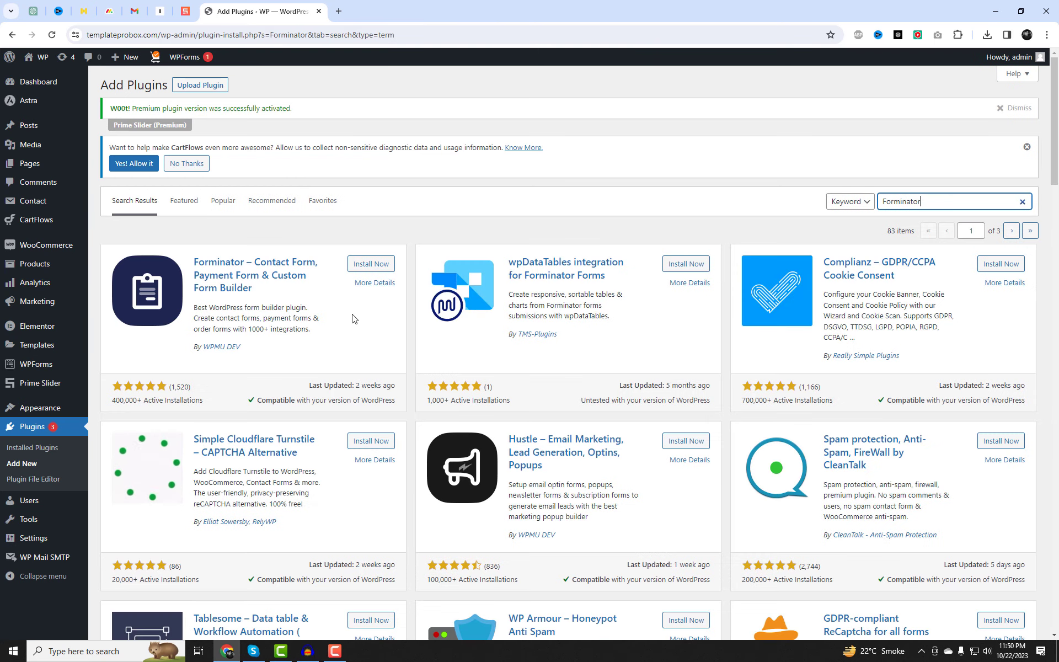
click(369, 263)
scroll(425, 425, down, 2)
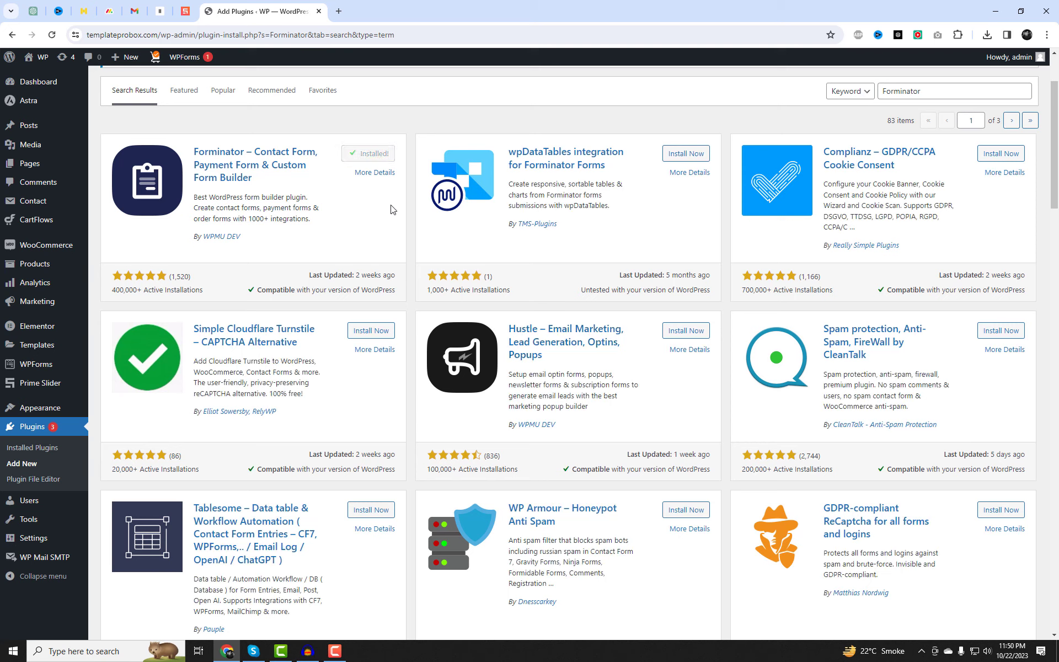
click(375, 153)
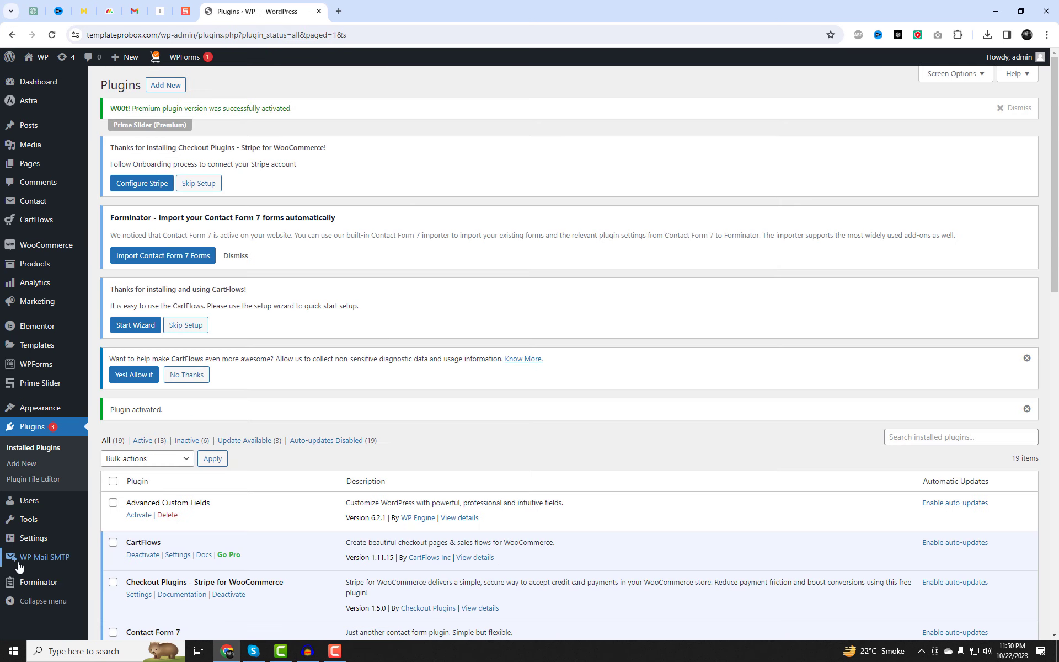
Tick 'Anyone can register' under General Settings membership and save the changes.
mouse_move(30, 546)
click(110, 515)
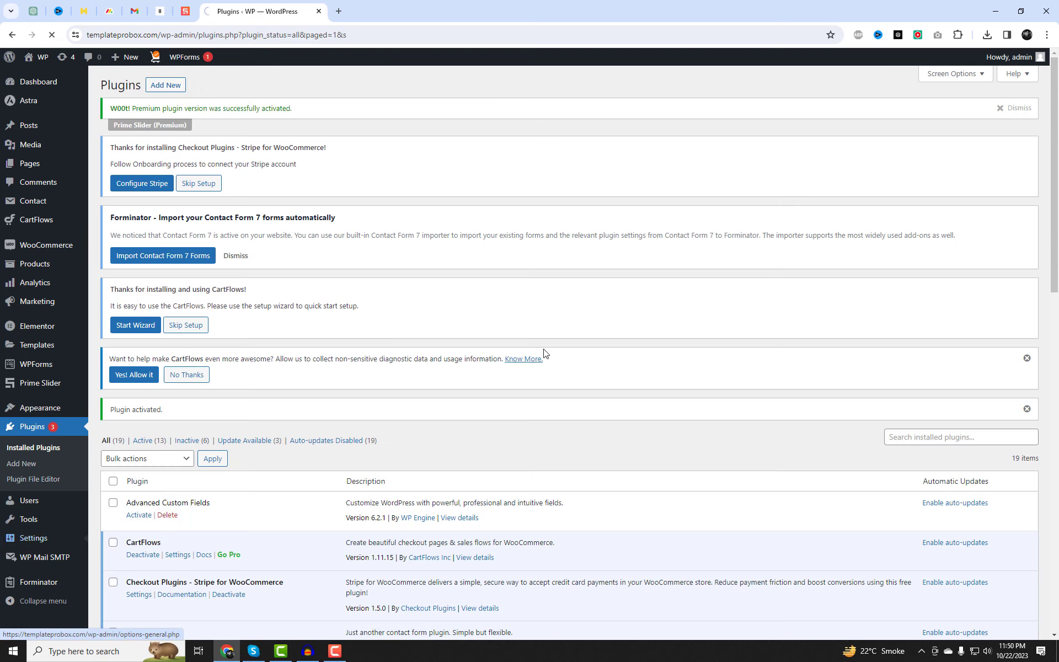
scroll(486, 427, down, 3)
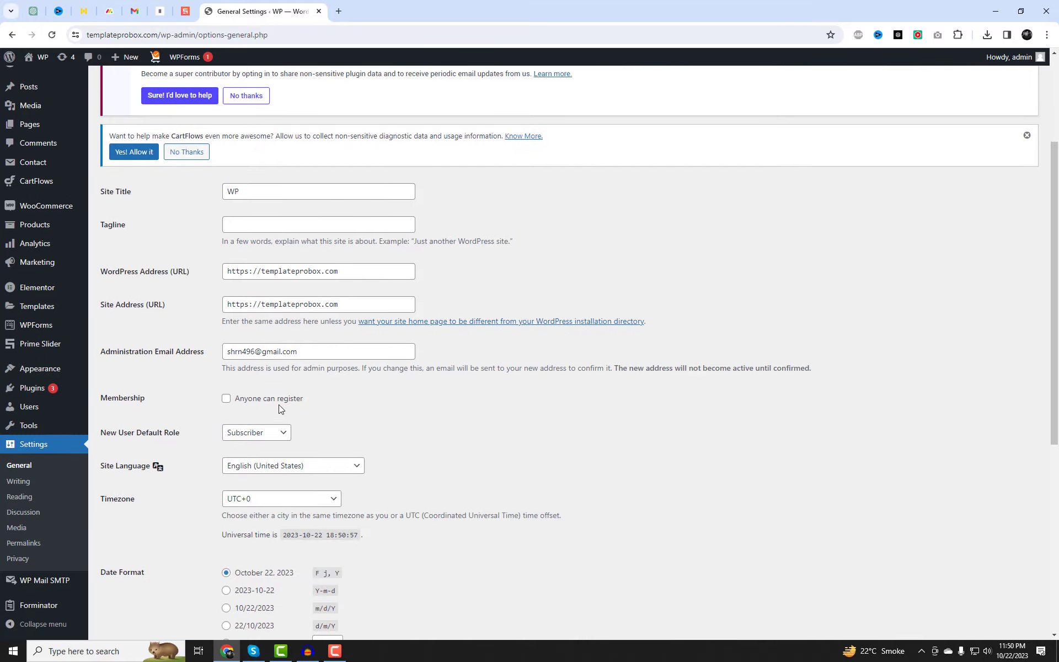
drag(329, 398, 234, 398)
click(347, 399)
scroll(353, 400, down, 2)
scroll(353, 400, down, 5)
click(138, 584)
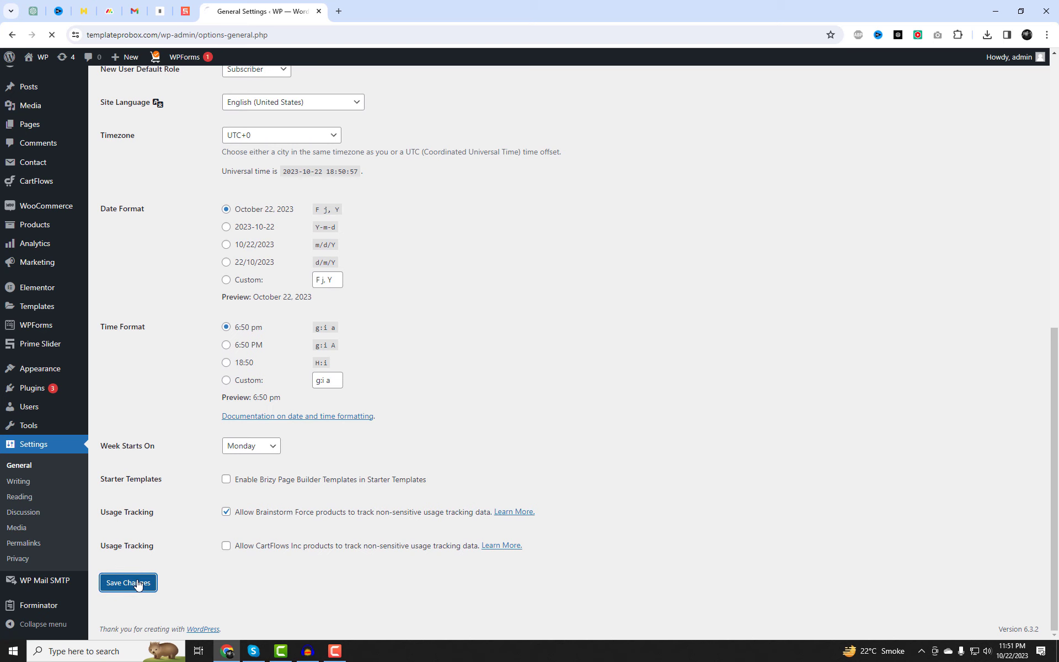
scroll(147, 582, down, 4)
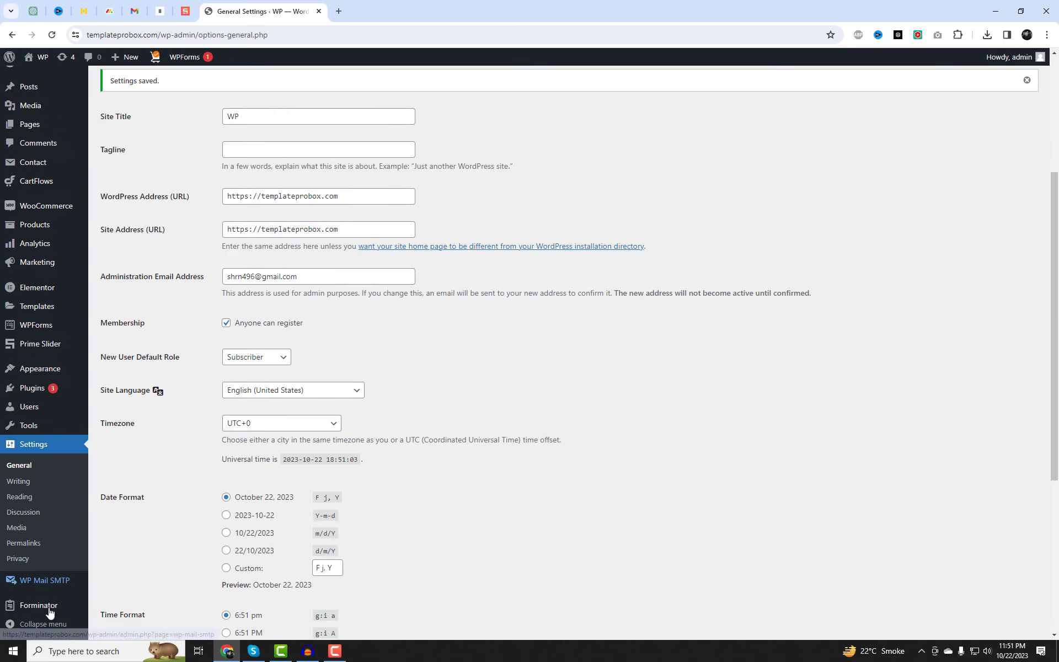
mouse_move(38, 605)
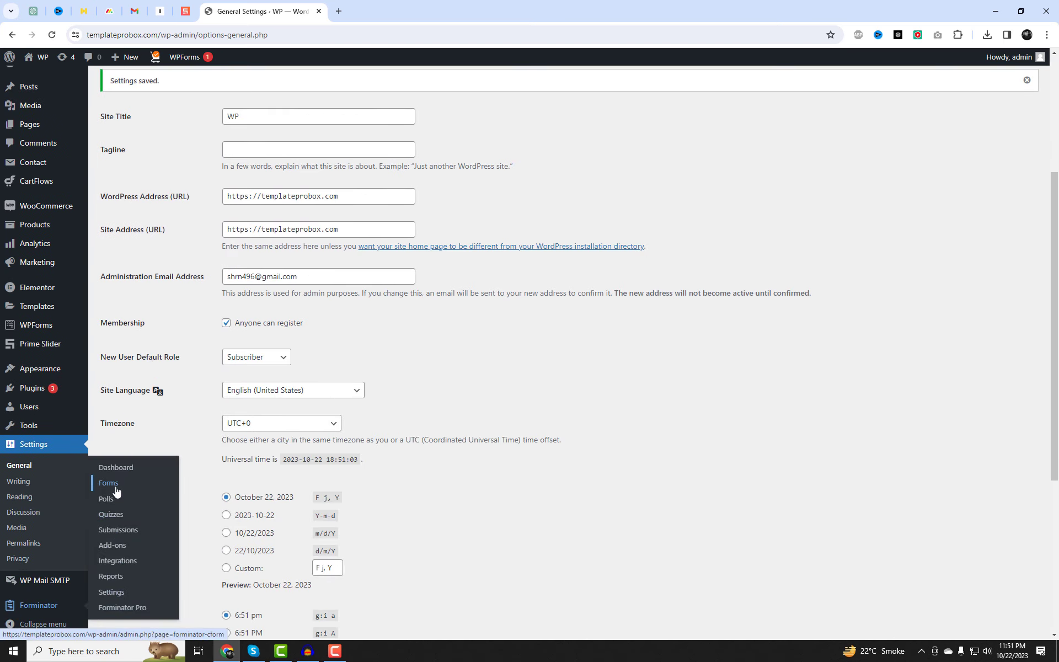
Create a Forminator form named 'User Registration' from the Registration template.
scroll(464, 469, down, 1)
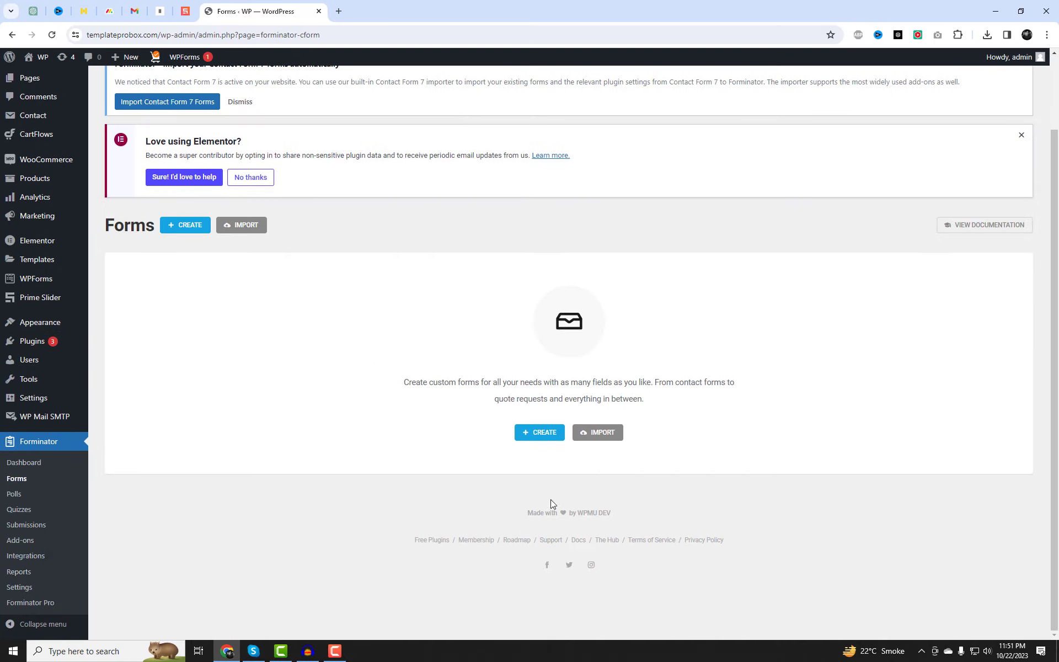
click(543, 434)
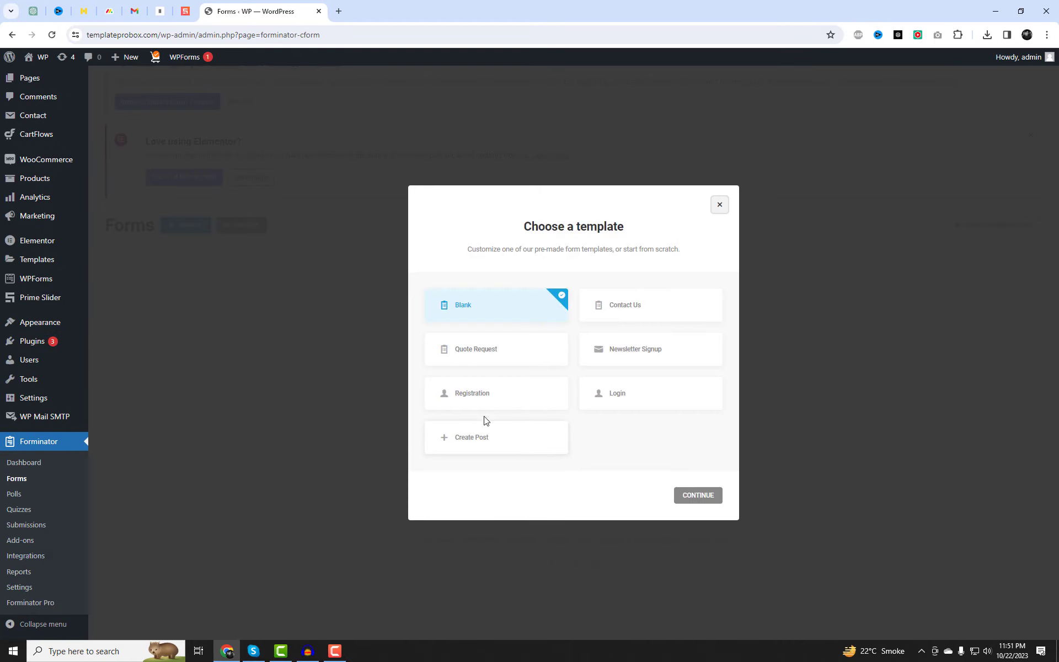
click(469, 395)
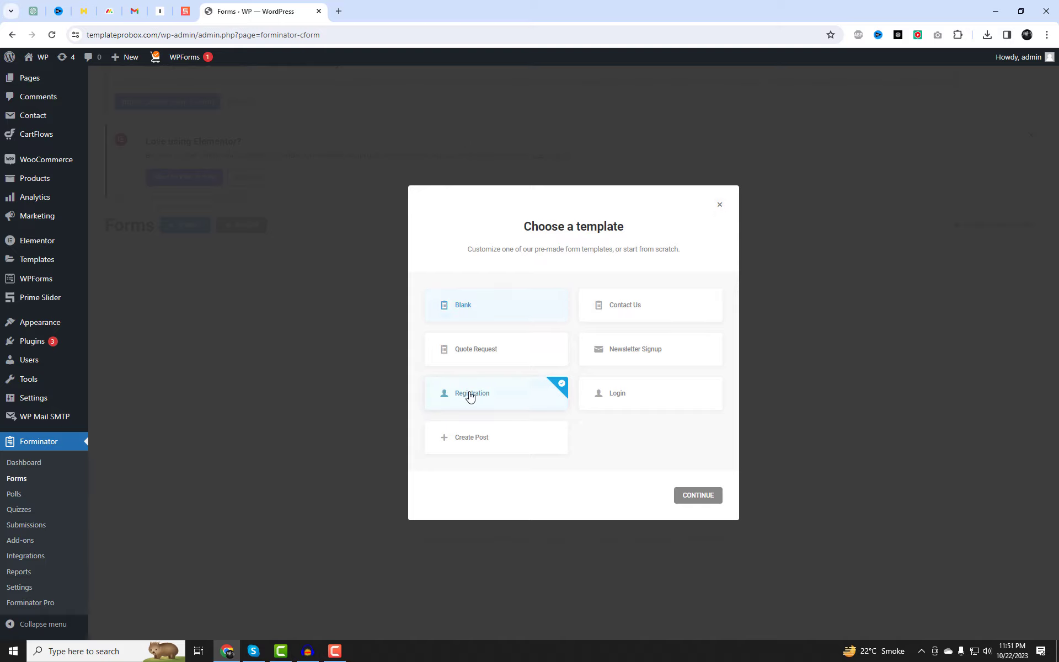
click(699, 496)
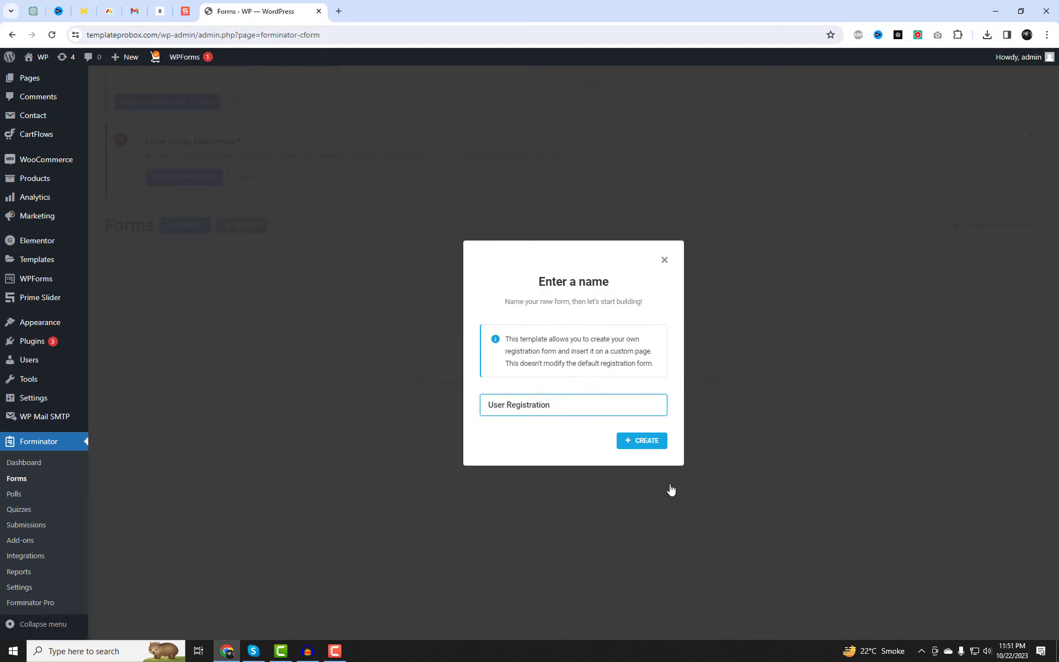
click(625, 441)
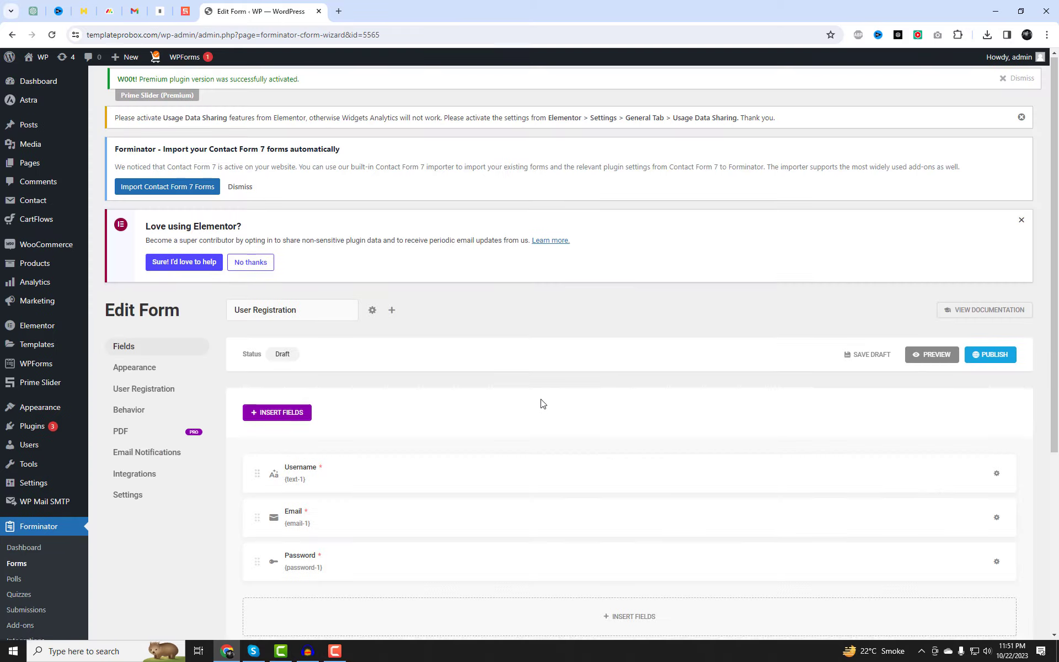
Review the Username and Email field settings, then preview the registration form.
scroll(307, 325, down, 4)
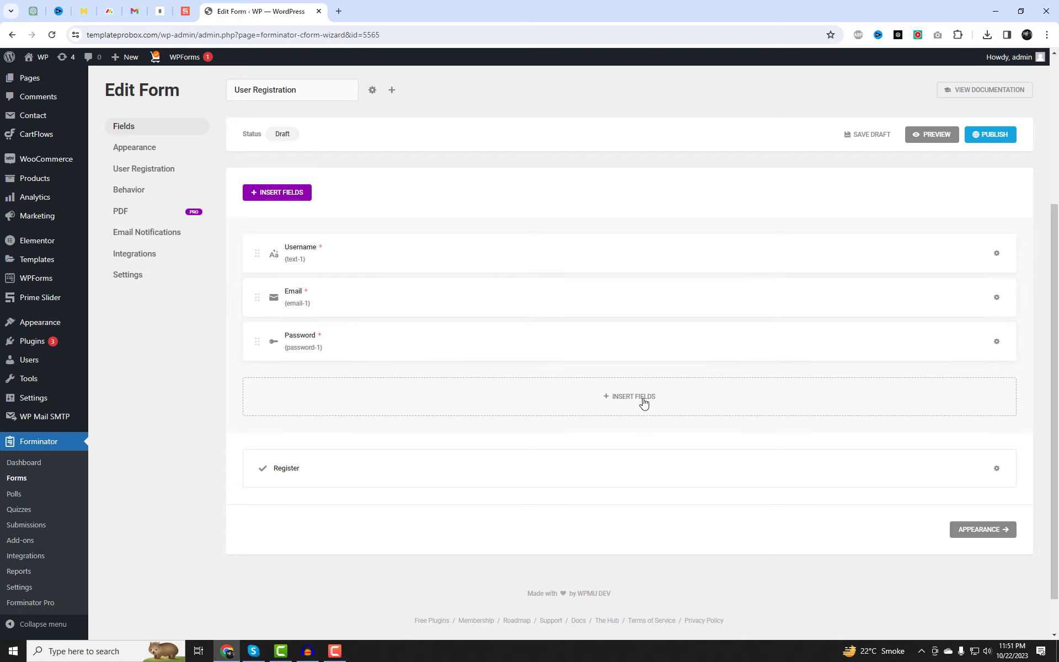
click(375, 261)
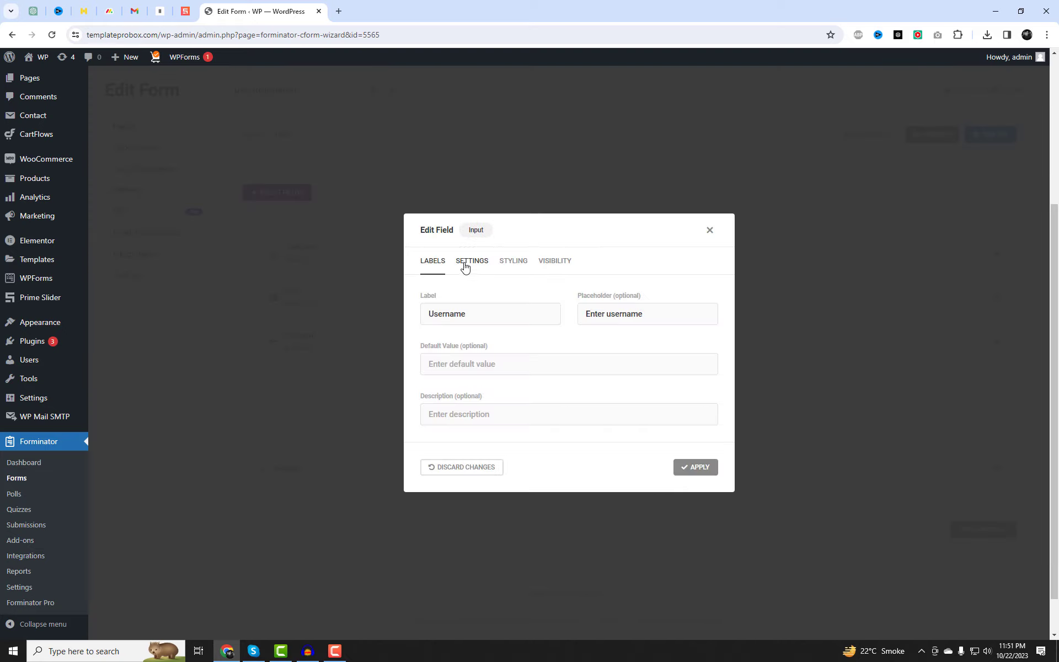
click(467, 263)
click(444, 144)
click(712, 231)
click(331, 297)
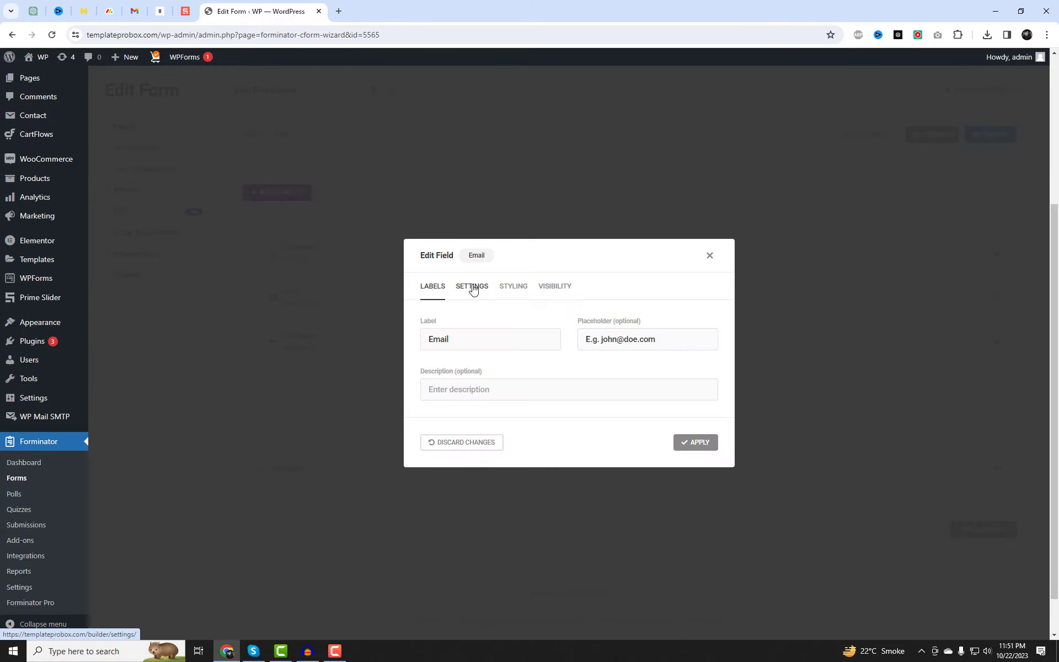
click(472, 288)
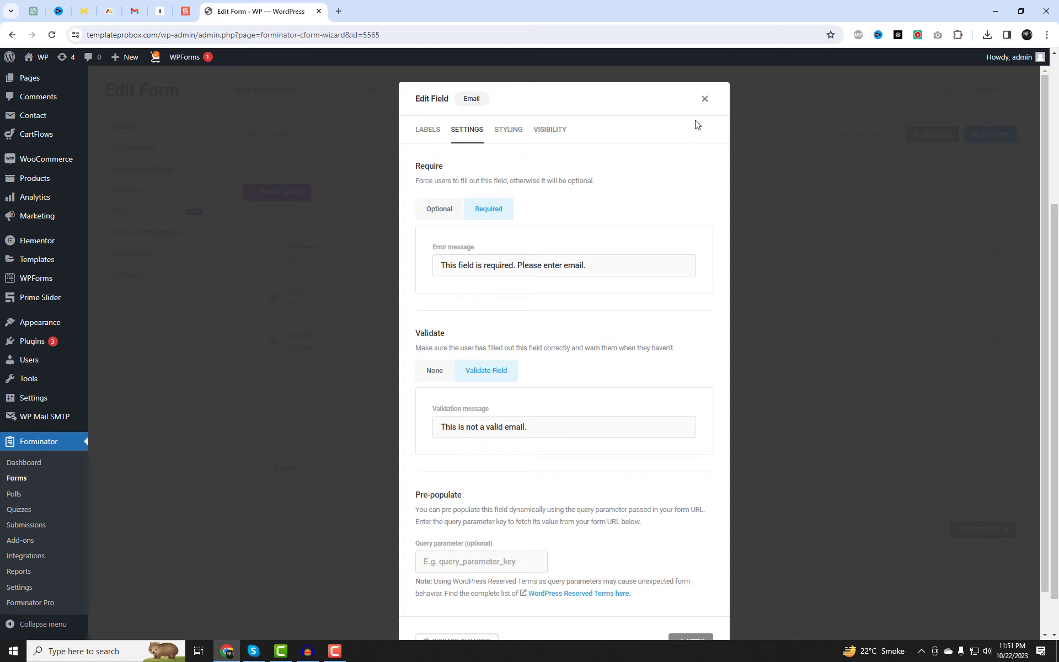
click(705, 99)
scroll(643, 447, up, 1)
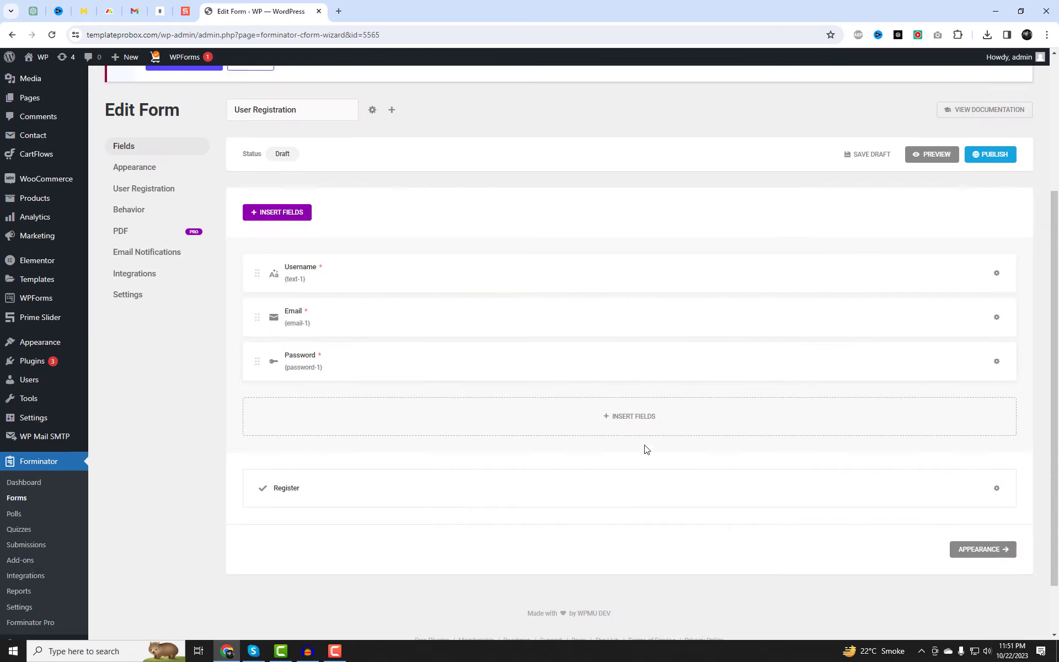
click(936, 190)
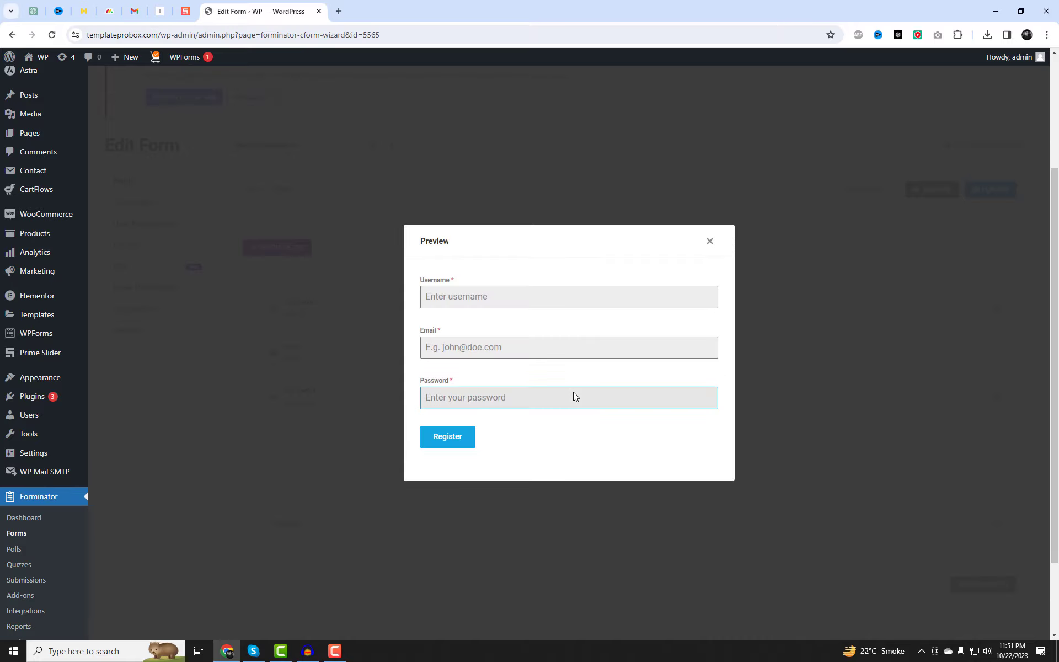
Switch the User Registration form to the Flat design style and preview it.
click(711, 242)
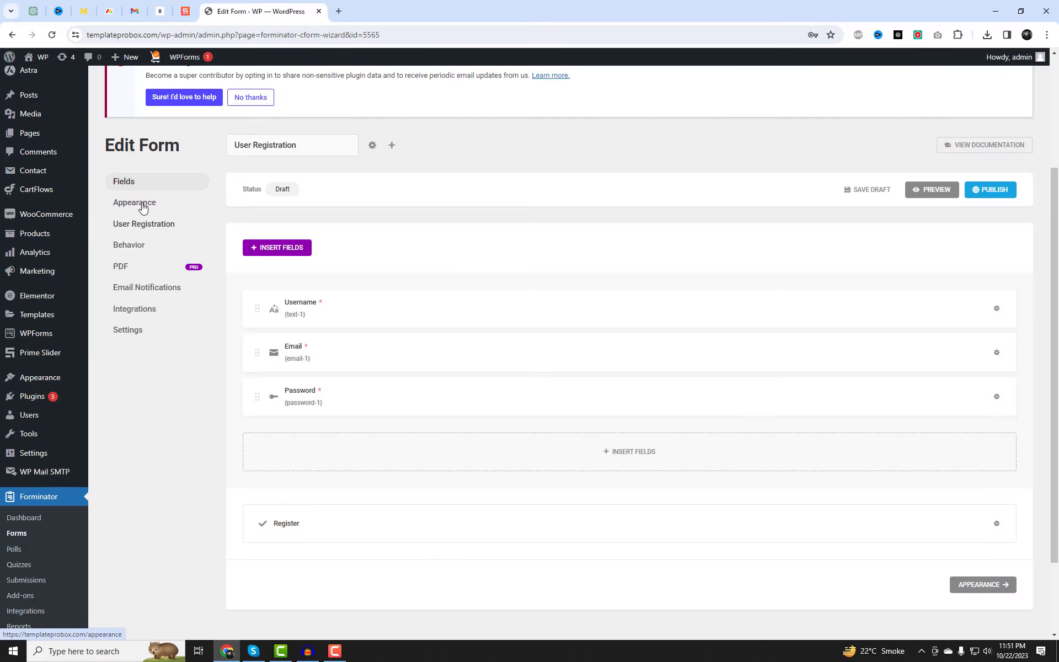
click(142, 204)
click(430, 451)
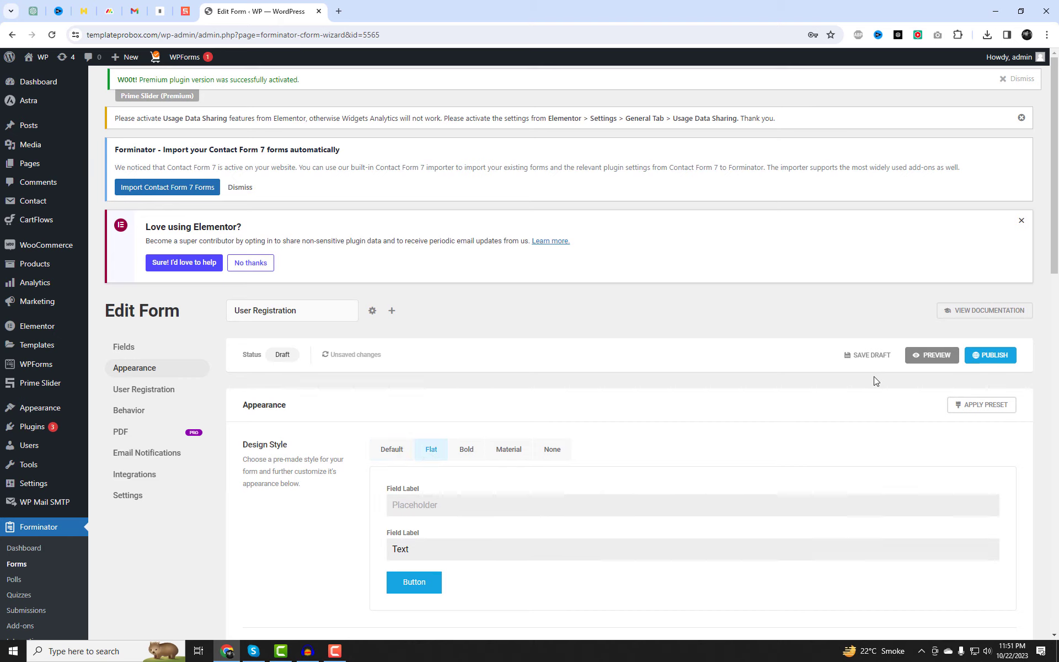
click(937, 357)
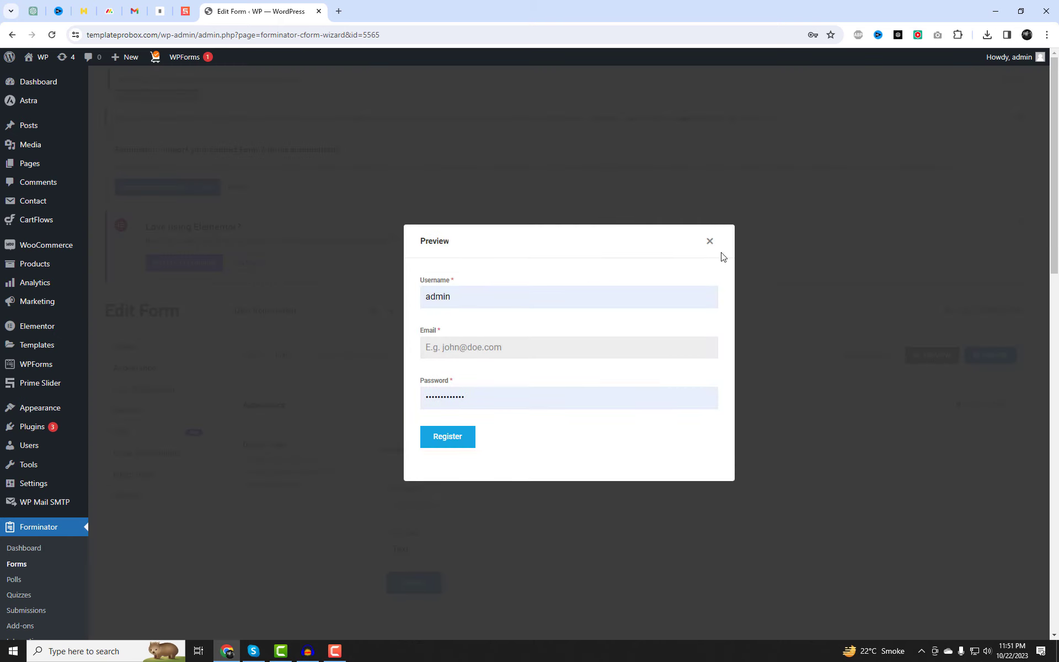
click(710, 241)
Publish the form, copy shortcode [forminator_form id="5565"], and open Add New Page in a new tab.
click(981, 364)
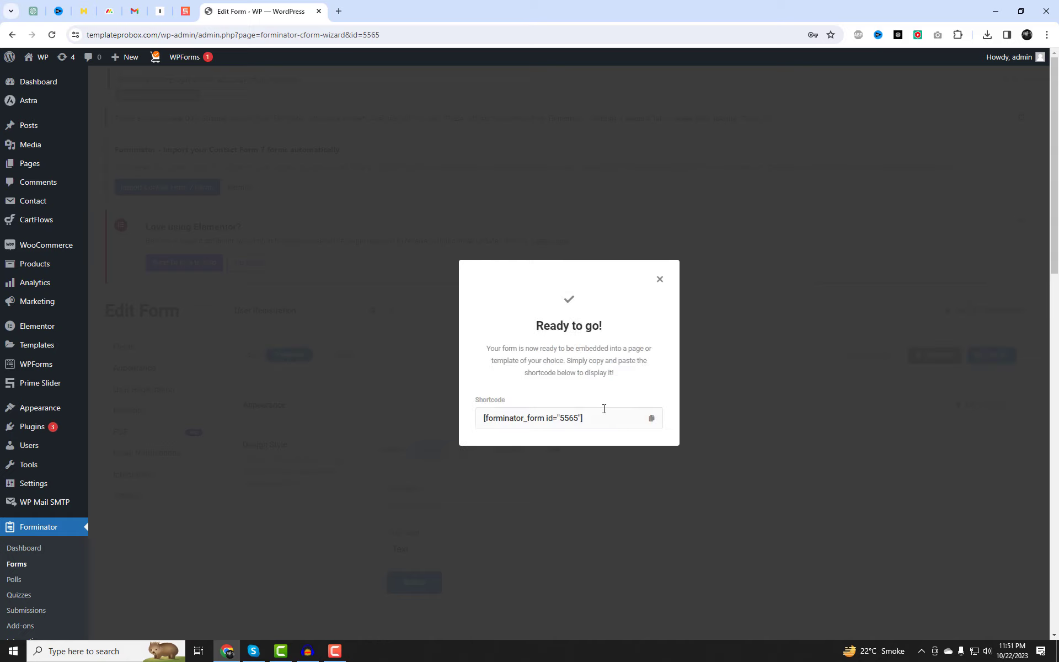
click(651, 418)
mouse_move(29, 172)
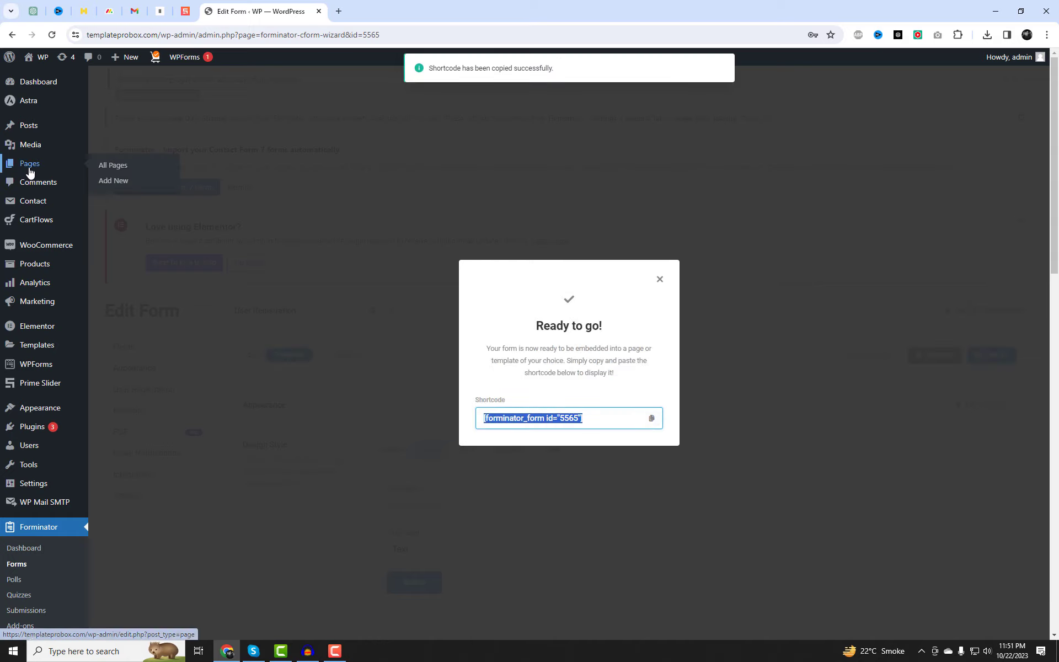
right_click(105, 184)
click(144, 195)
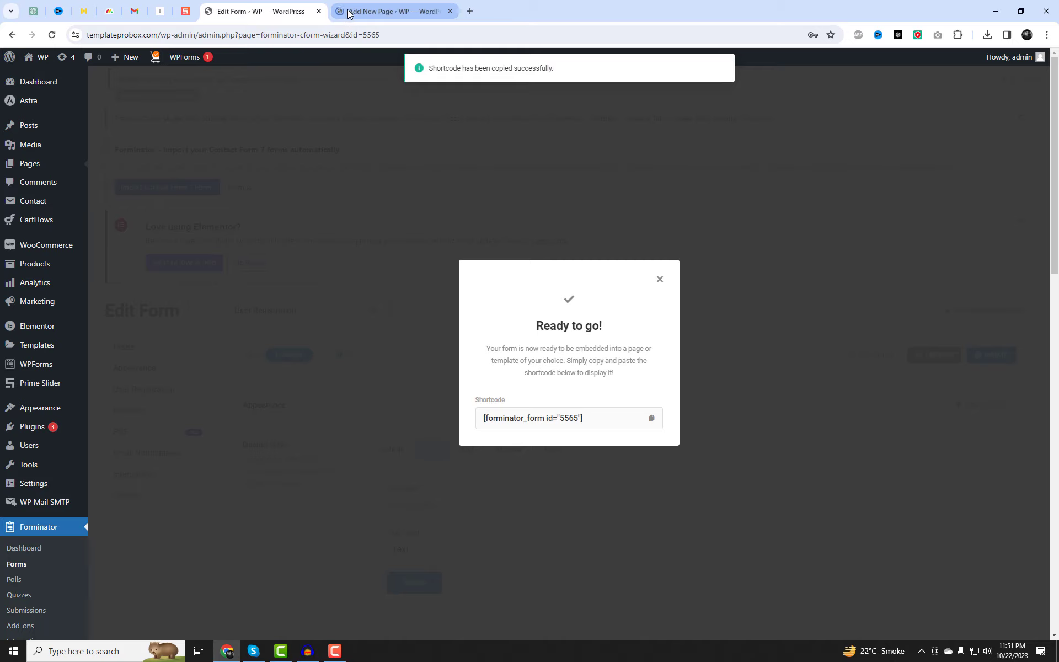
Publish a page titled 'Registration Form' containing the pasted registration form shortcode.
click(349, 12)
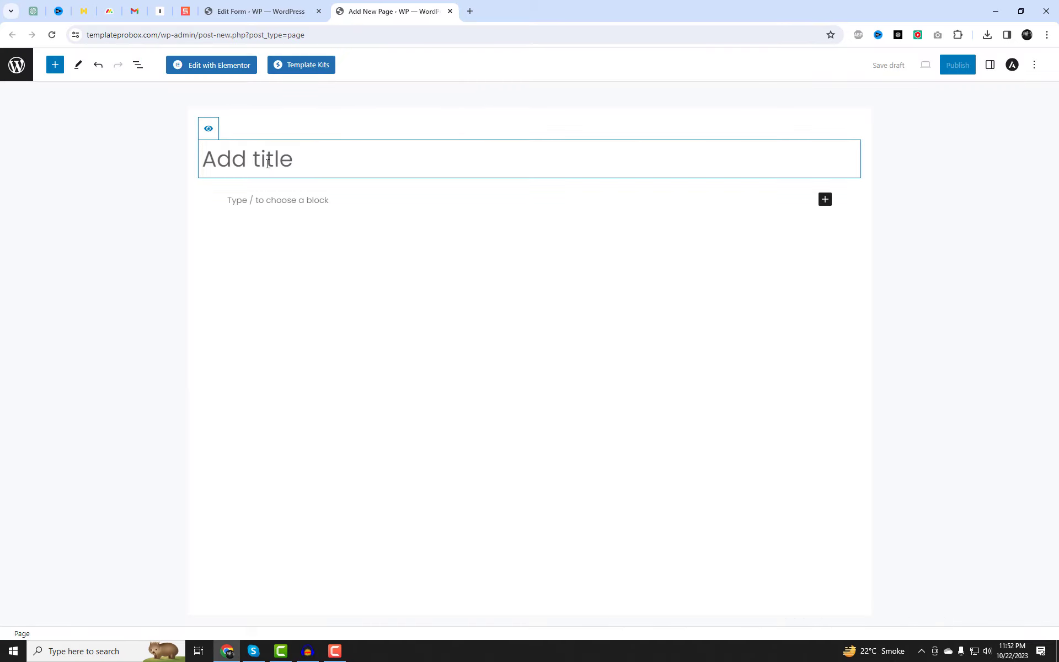
text(Registra)
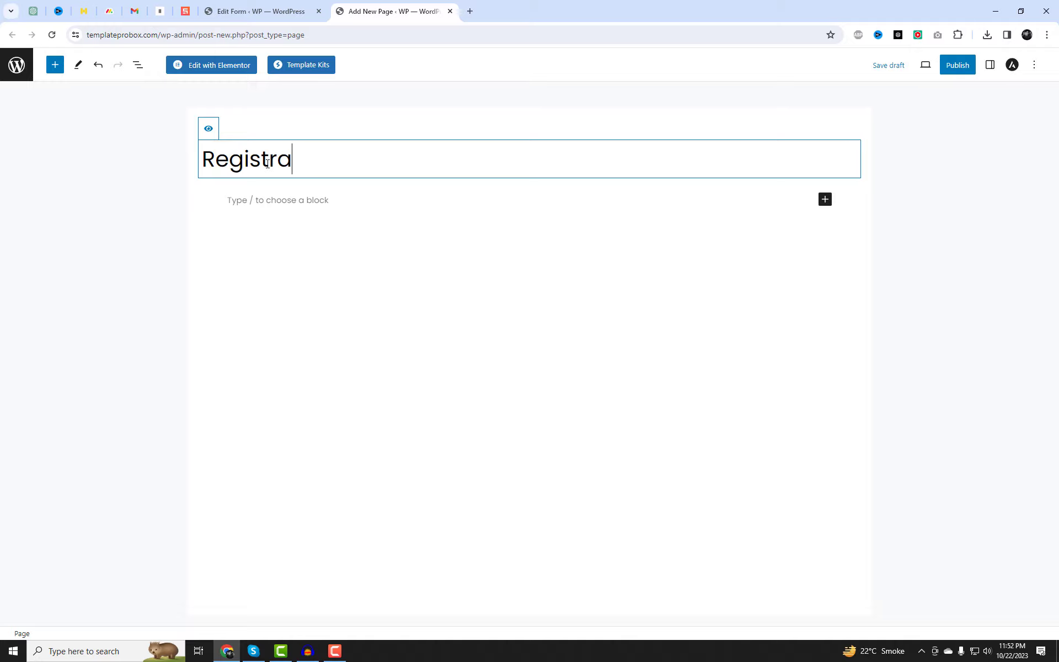
text(tion Form)
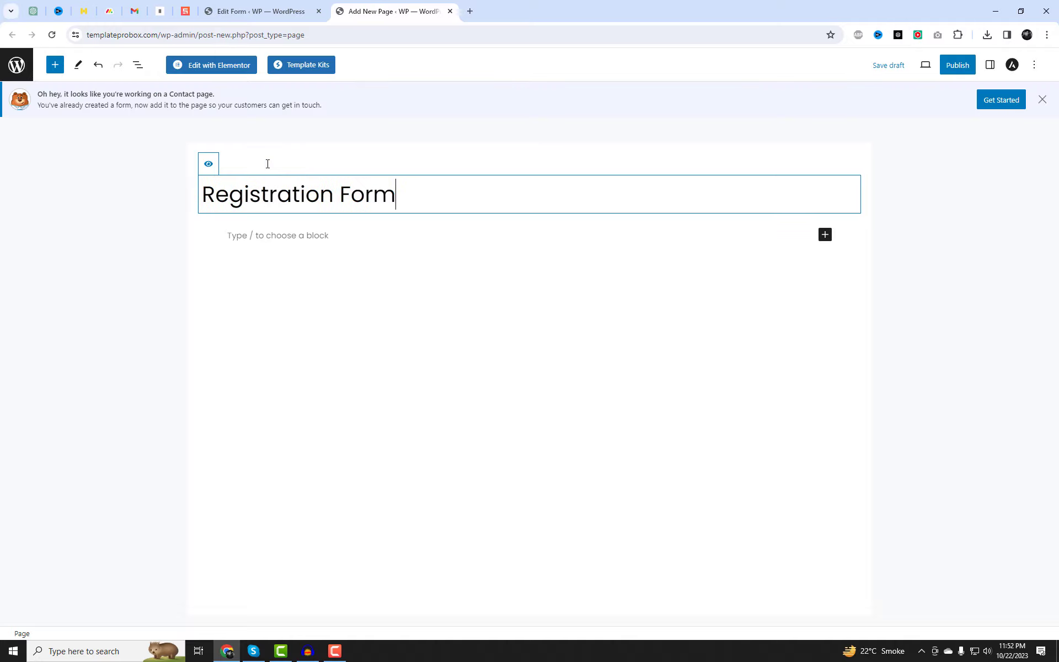
click(291, 238)
key(ctrl+v)
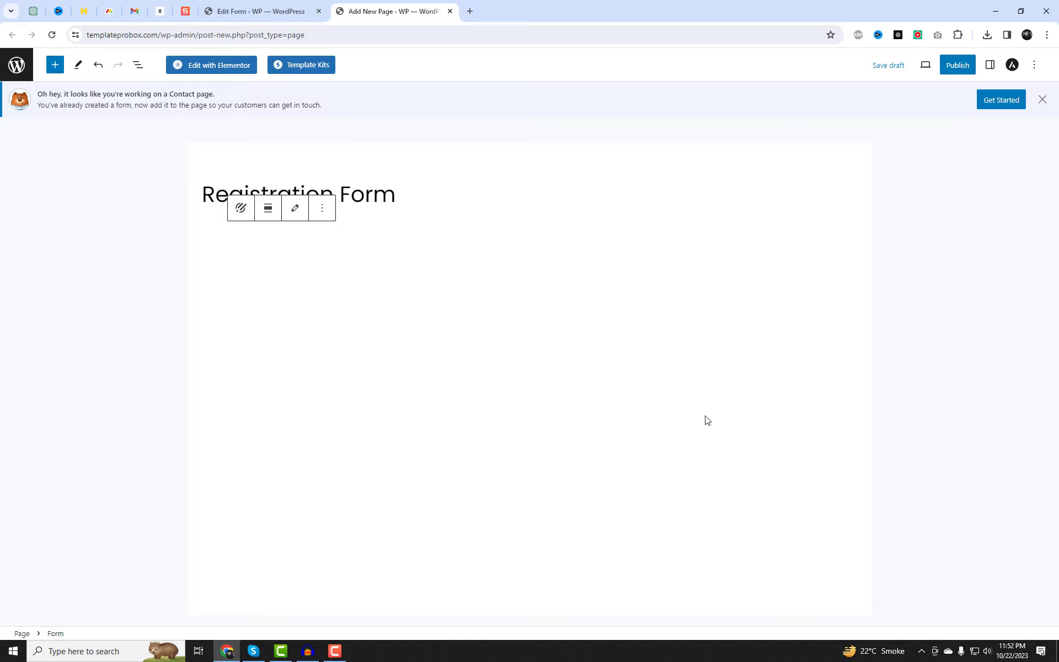
click(353, 414)
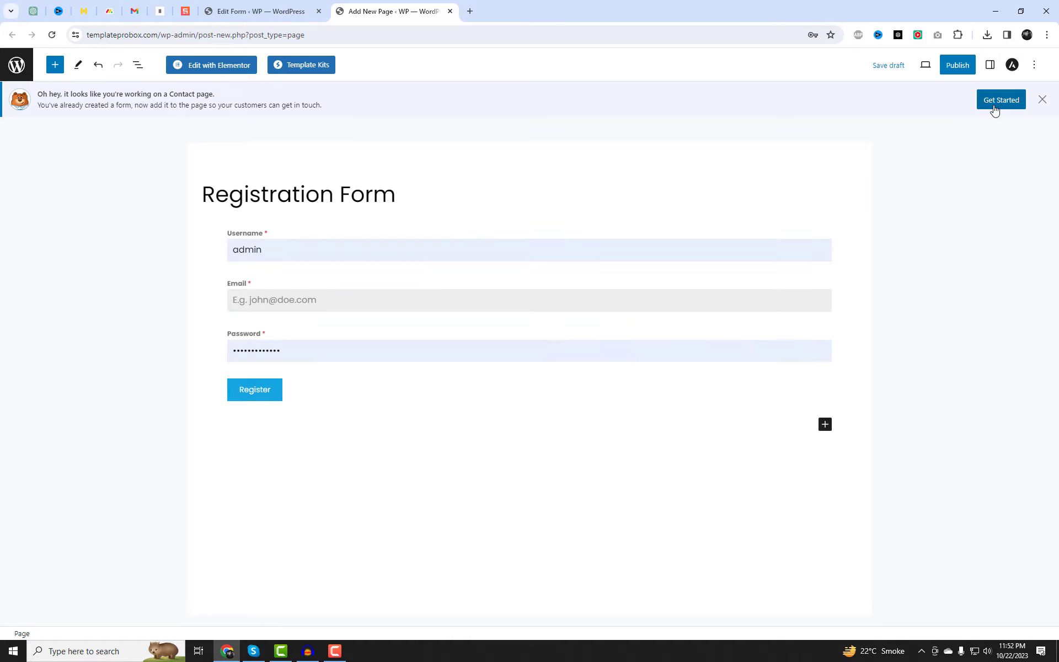
click(960, 70)
click(959, 66)
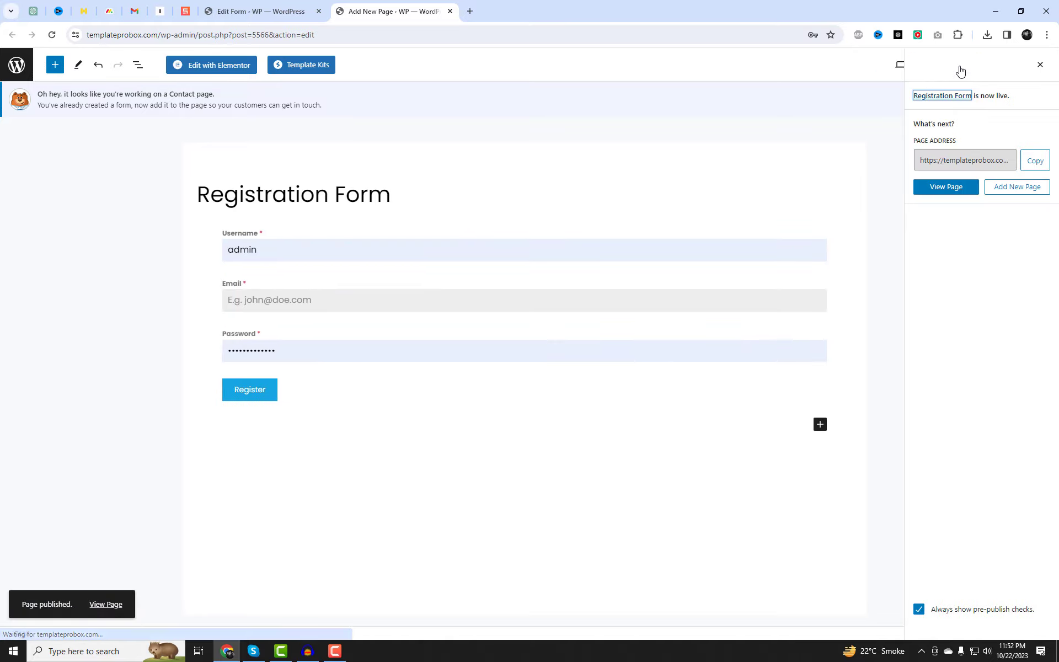
View the live page in a new tab, showing 'You are already logged in', then return.
right_click(113, 604)
click(166, 476)
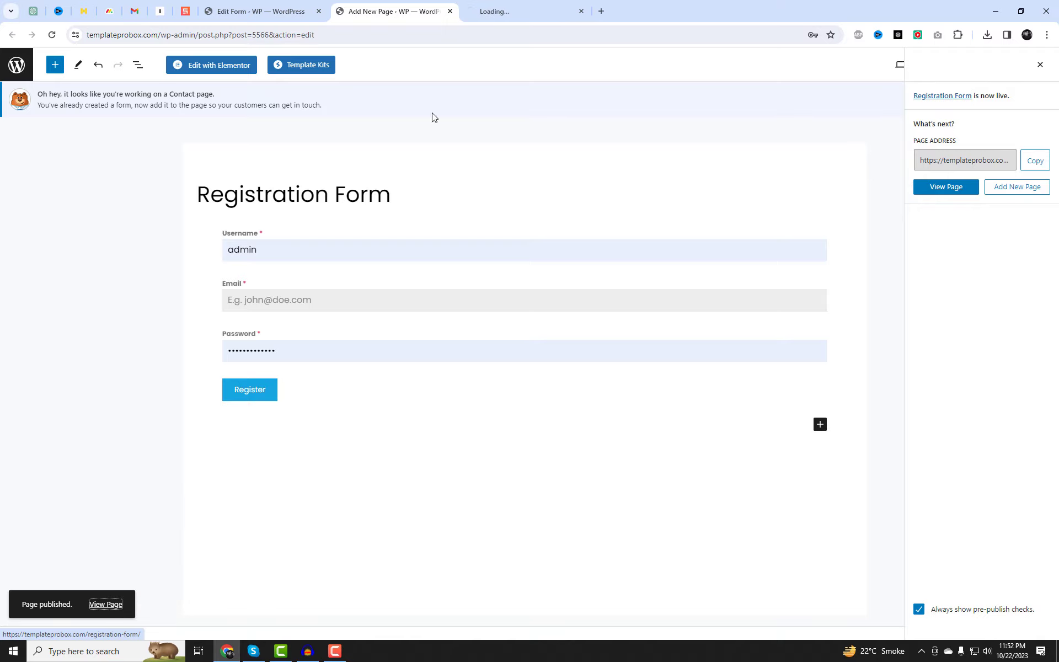
click(495, 6)
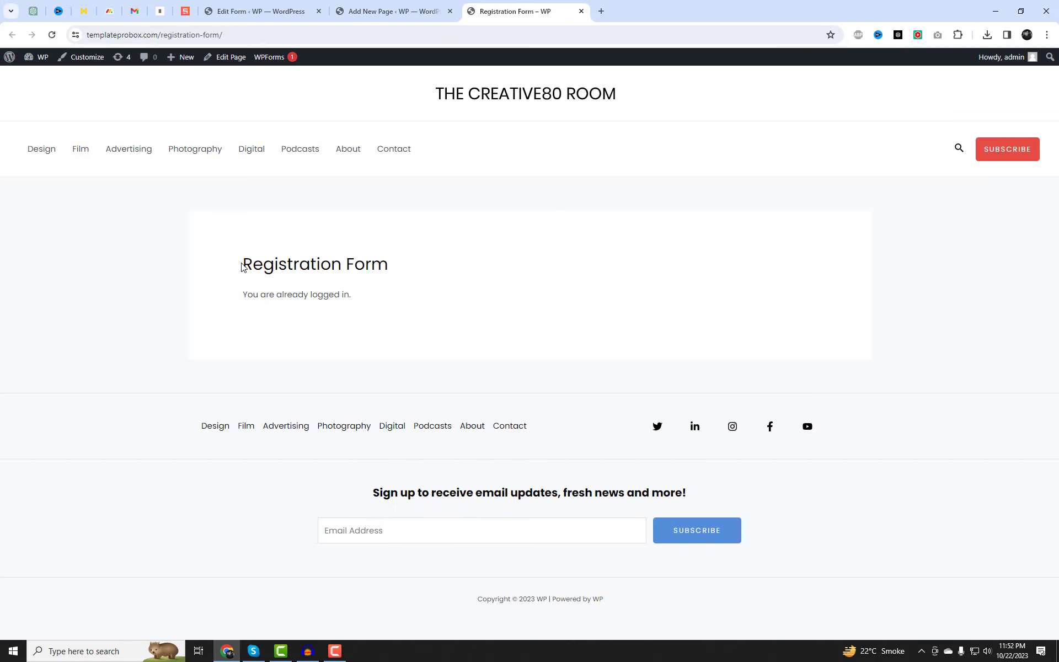
drag(241, 268, 366, 284)
click(442, 272)
click(259, 11)
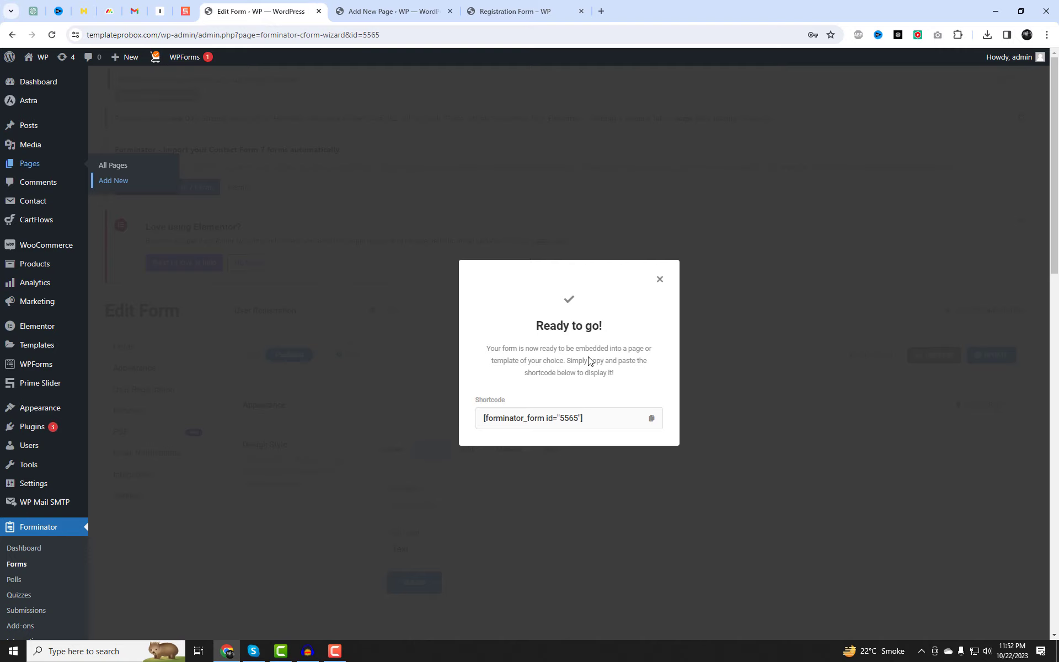
Create a new Forminator form named 'User Login' from the Login template.
click(660, 279)
scroll(140, 408, down, 1)
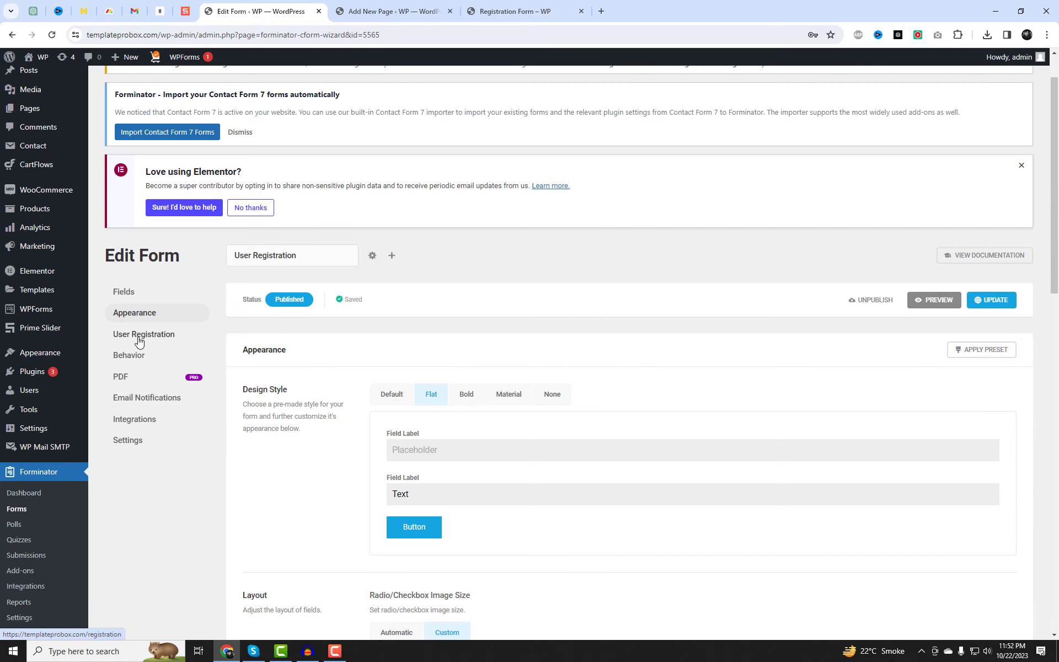
click(17, 509)
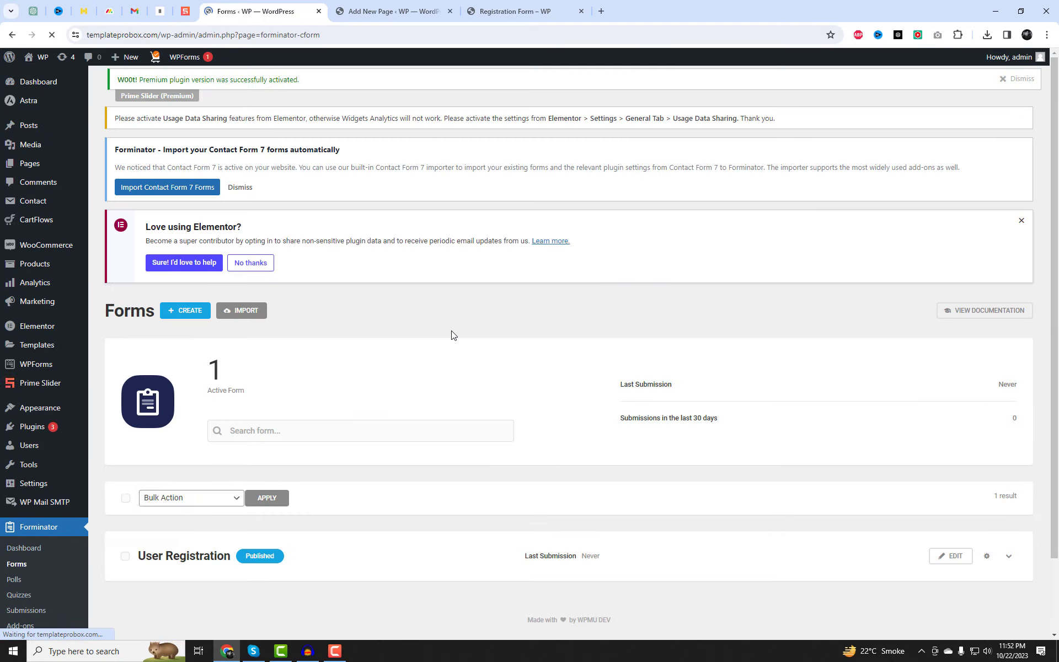
scroll(303, 395, down, 2)
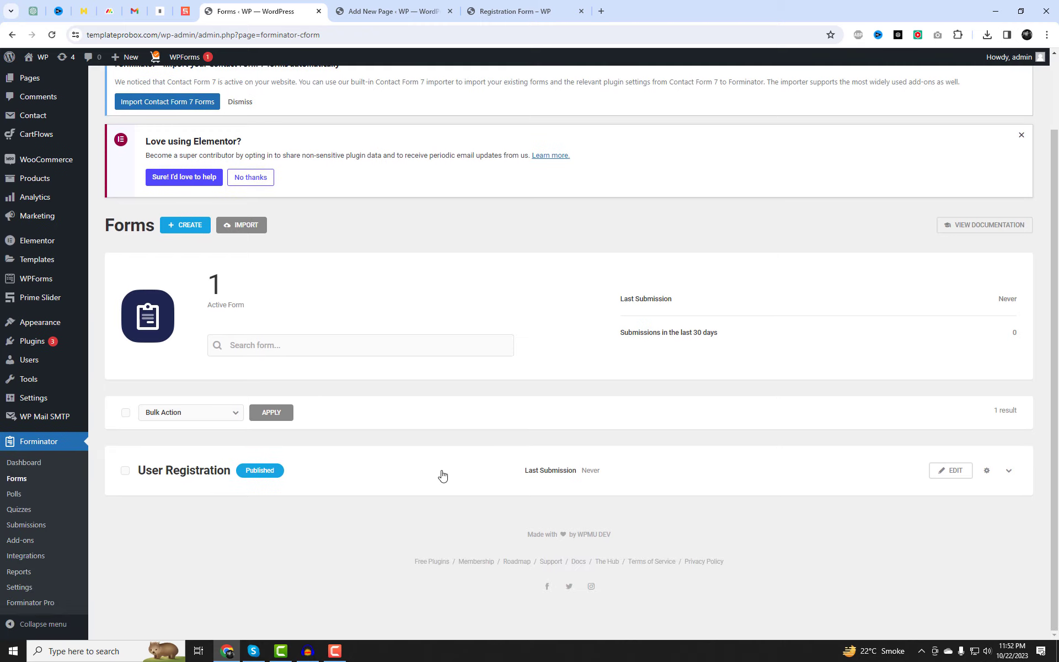
click(197, 235)
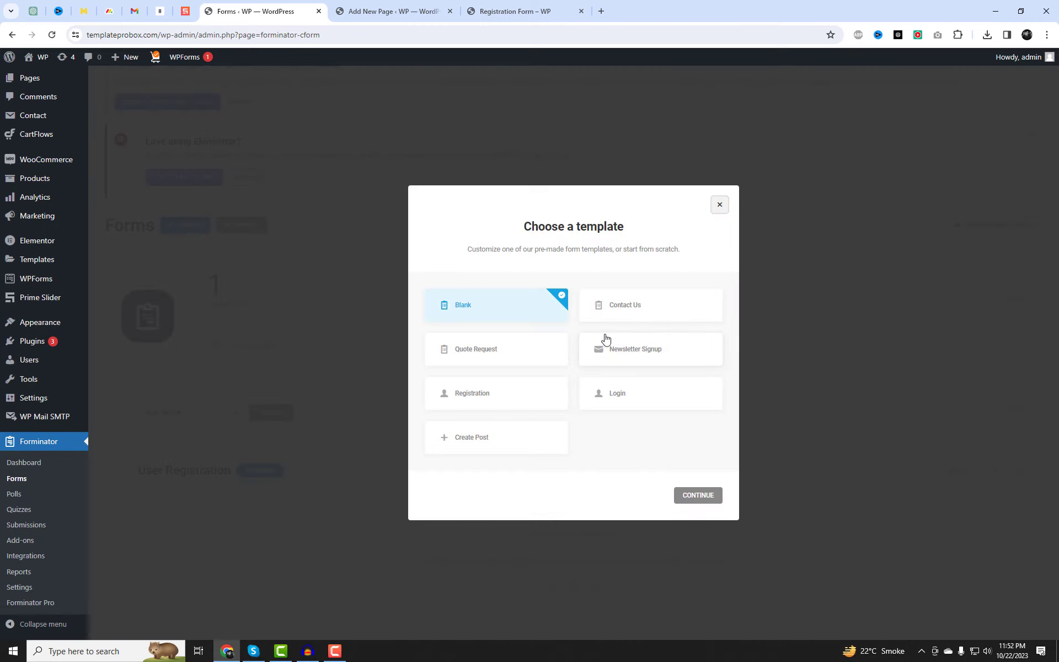
click(625, 400)
click(714, 500)
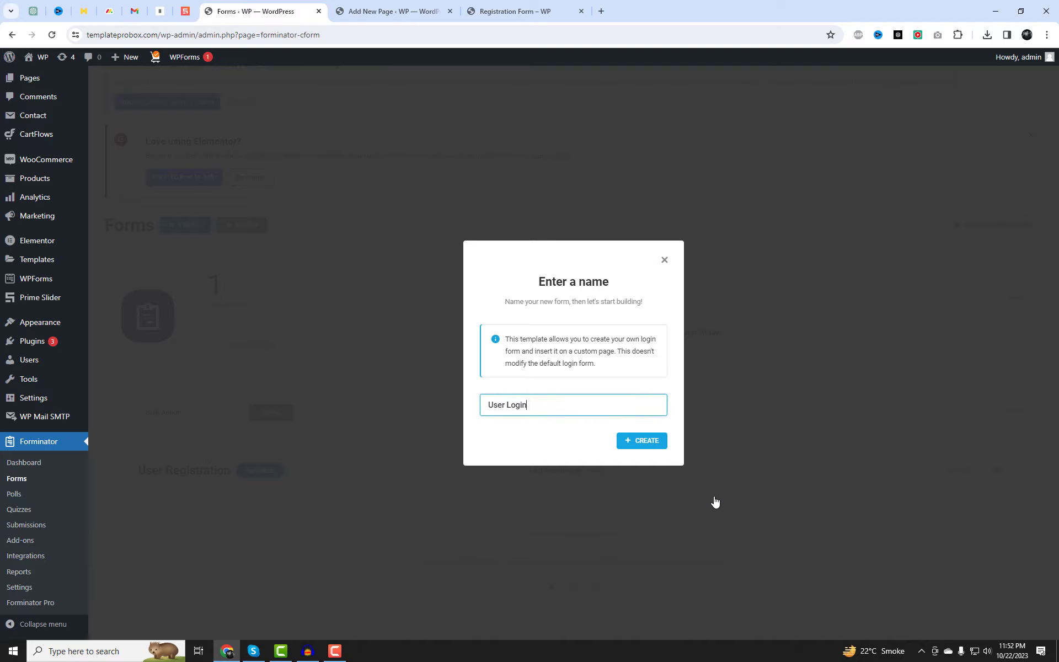
click(628, 444)
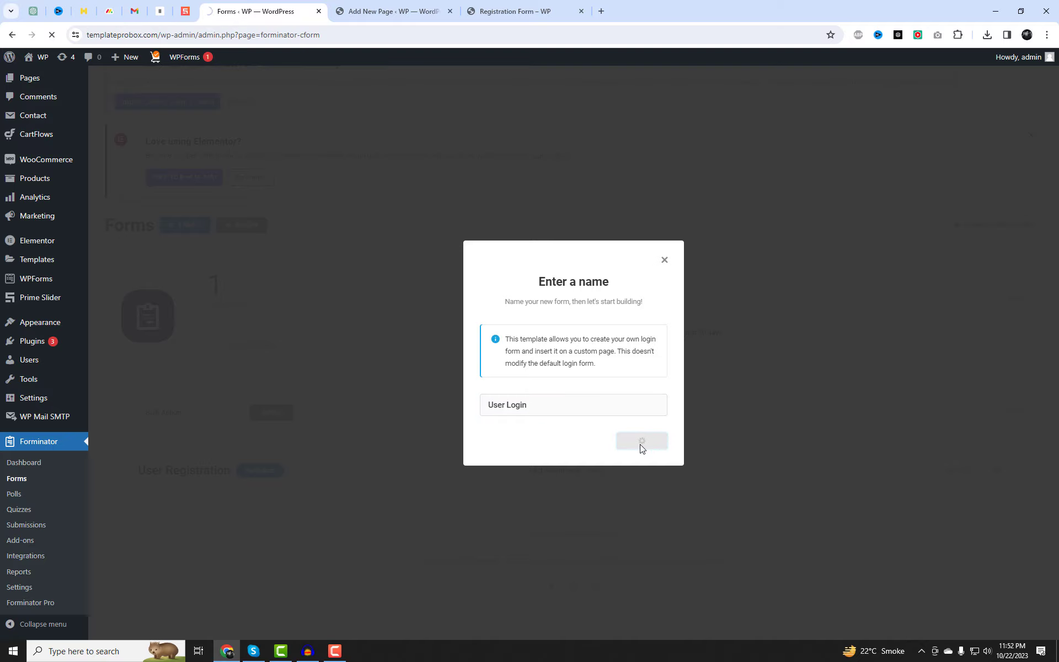
Publish the User Login form and copy its shortcode.
scroll(401, 413, down, 3)
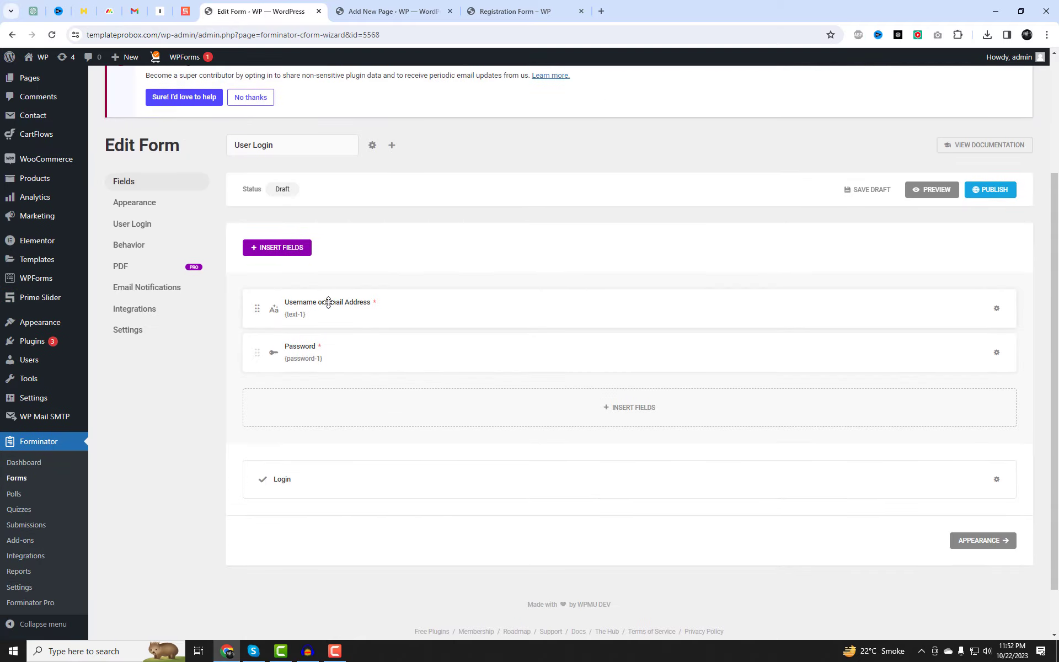
click(985, 191)
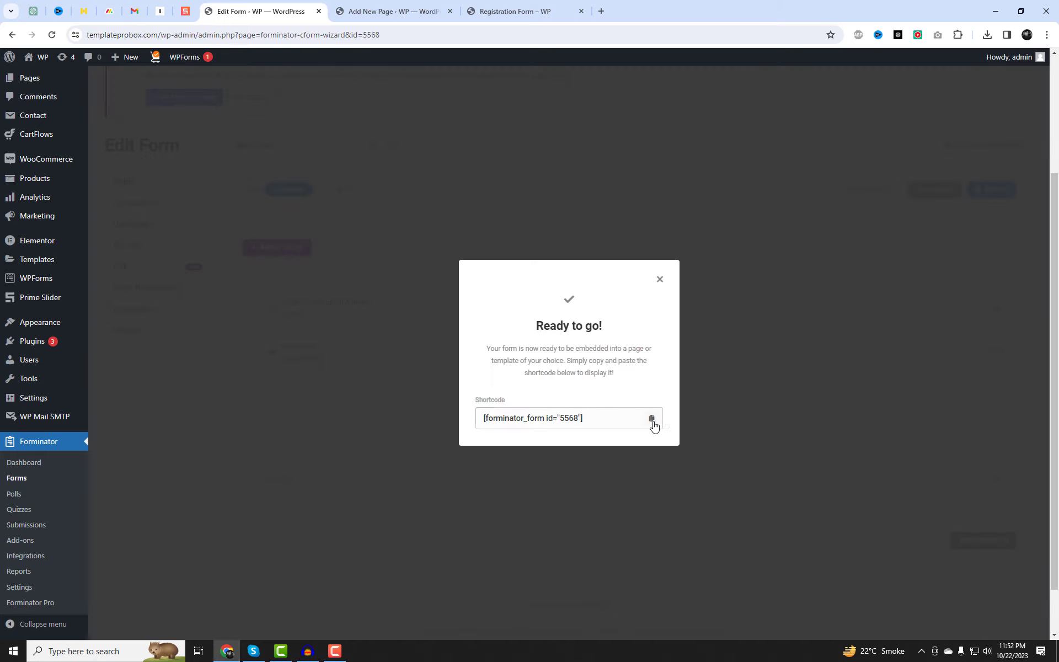
click(652, 419)
click(660, 279)
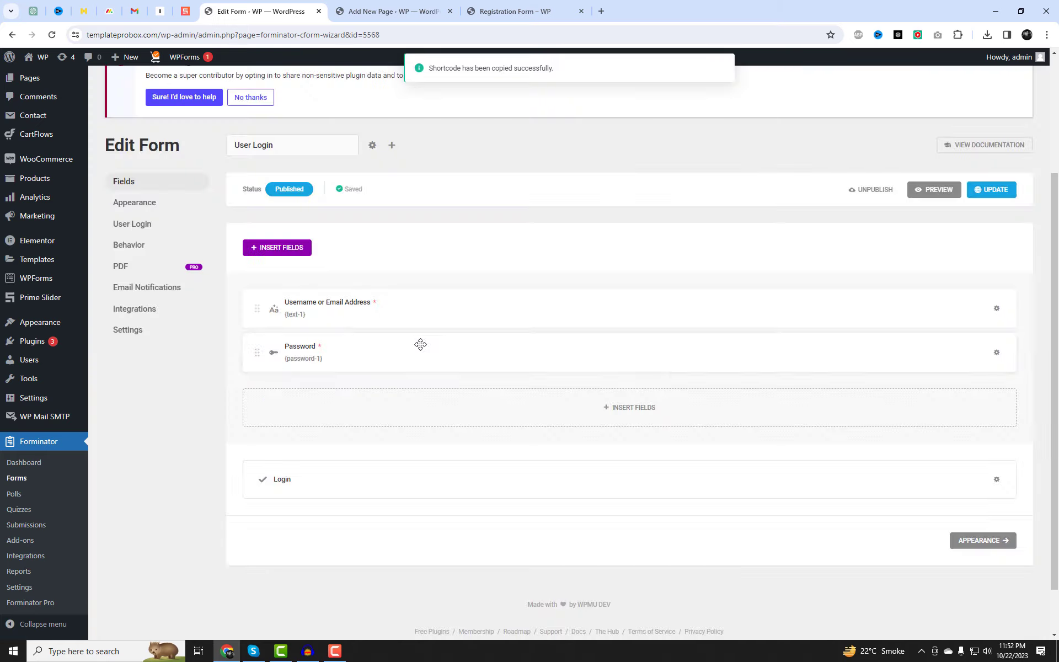
Review the username field's label, requirement and styling settings.
click(344, 313)
drag(555, 314, 420, 318)
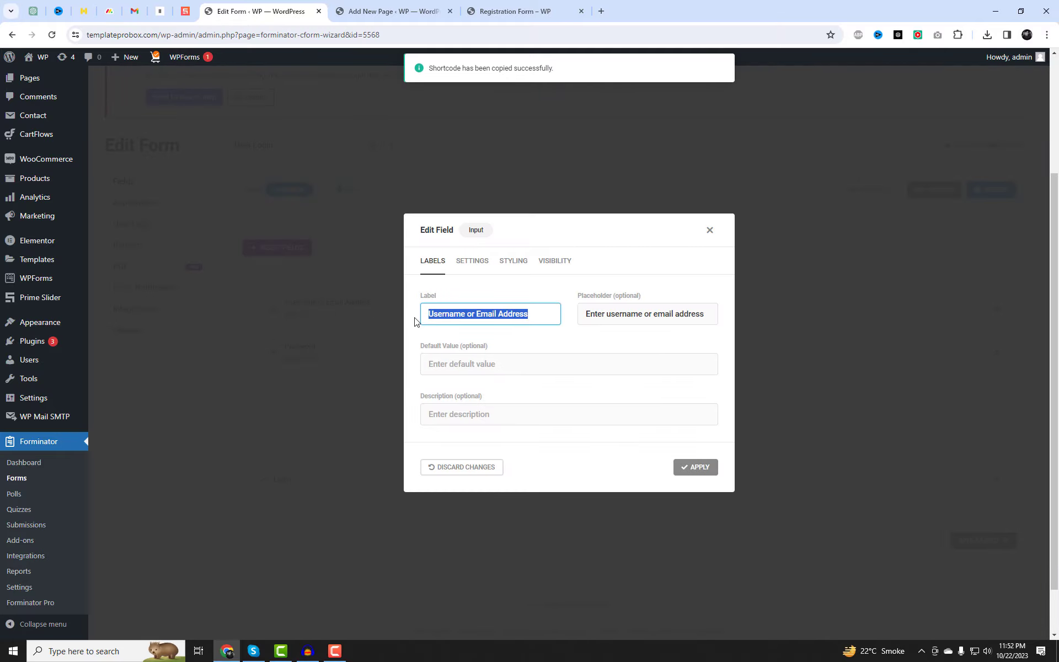
click(459, 259)
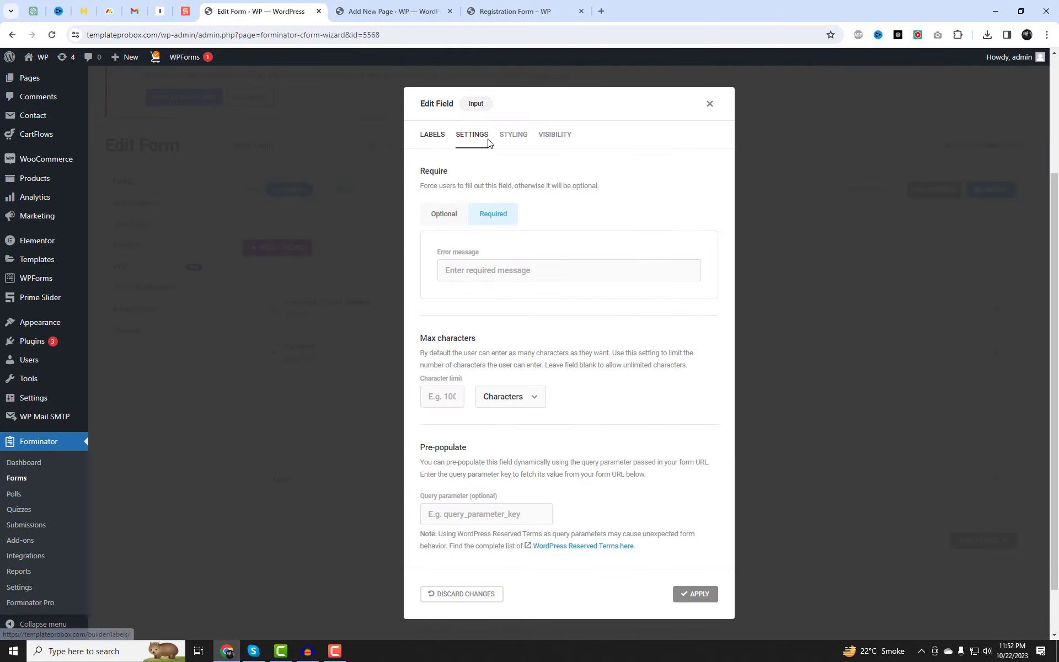
click(514, 134)
click(436, 304)
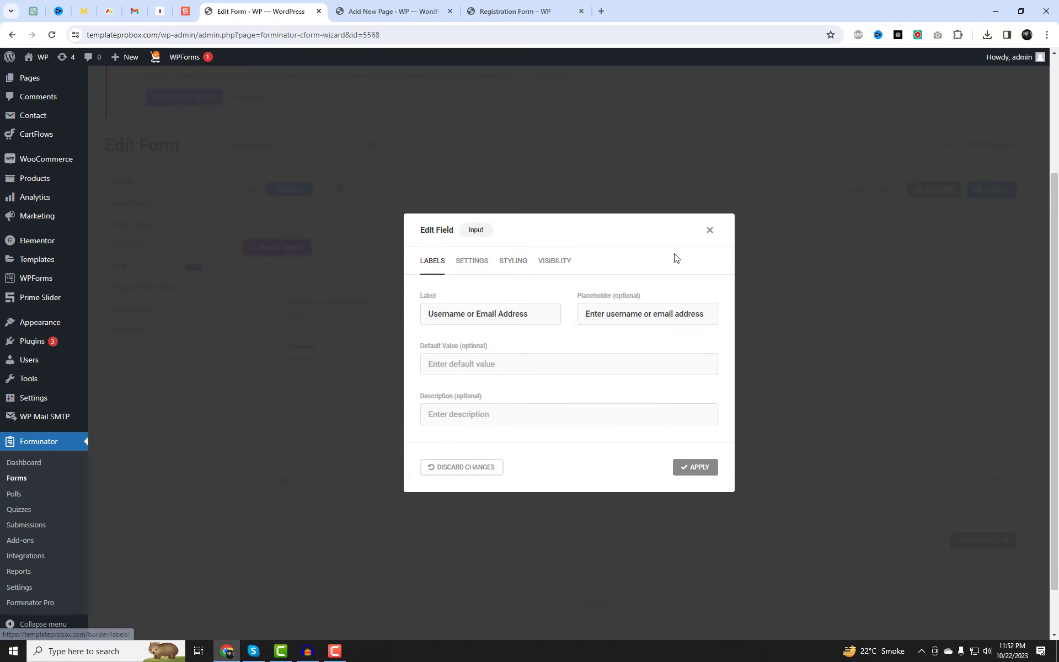
click(709, 230)
Set the login form's design to Flat, review User Login options, and save the update.
click(140, 204)
scroll(464, 441, down, 1)
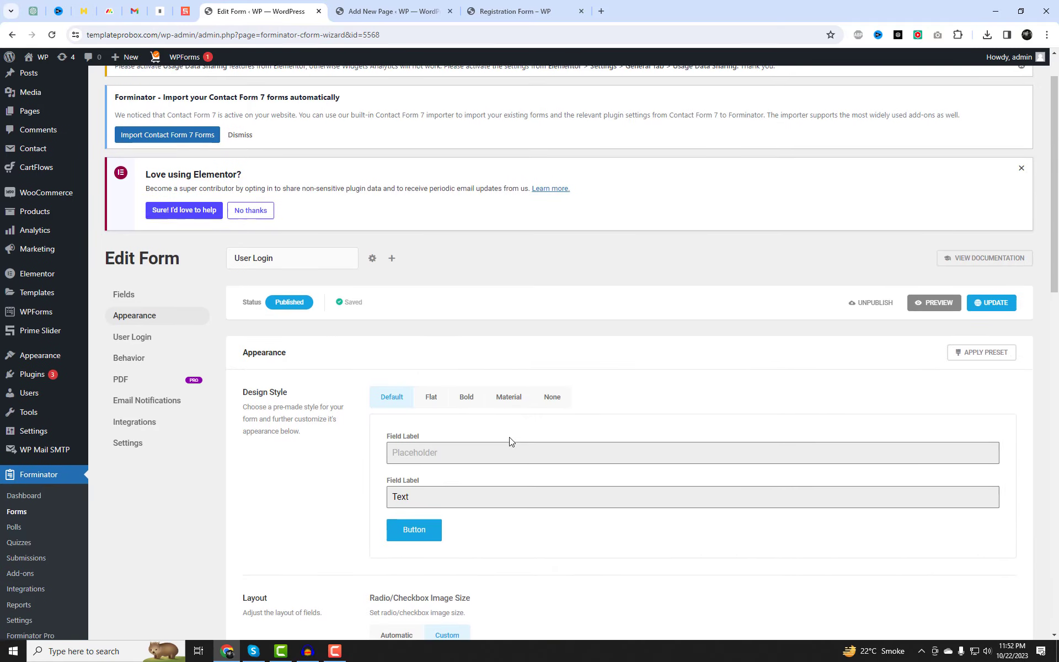
click(431, 399)
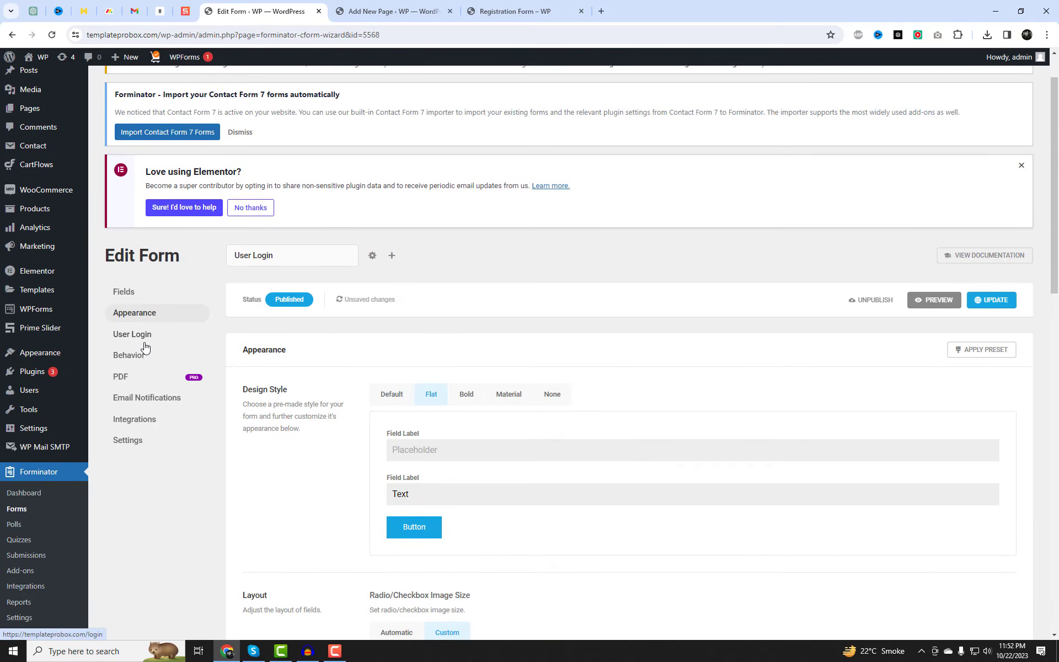
click(138, 337)
scroll(571, 506, down, 2)
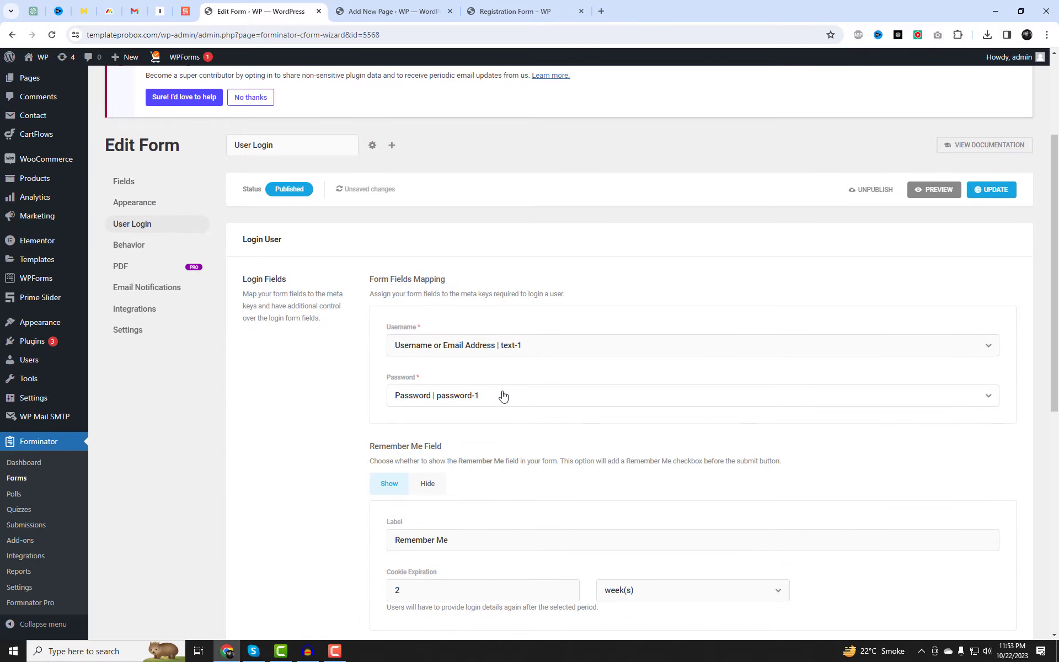
scroll(605, 494, down, 2)
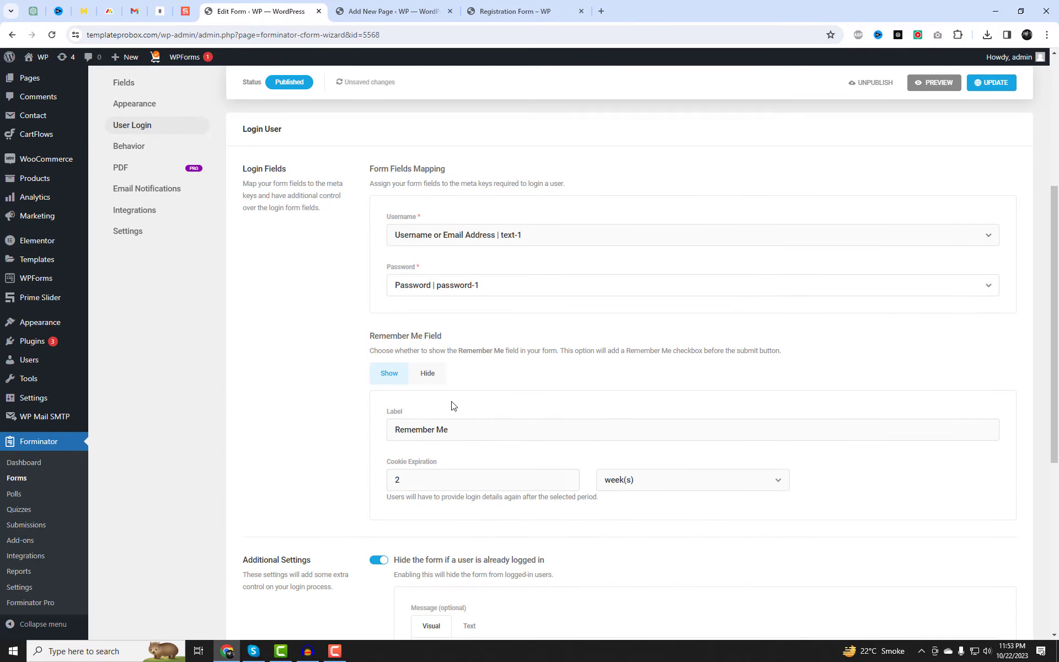
scroll(546, 416, down, 6)
drag(539, 358, 411, 342)
click(270, 381)
click(996, 82)
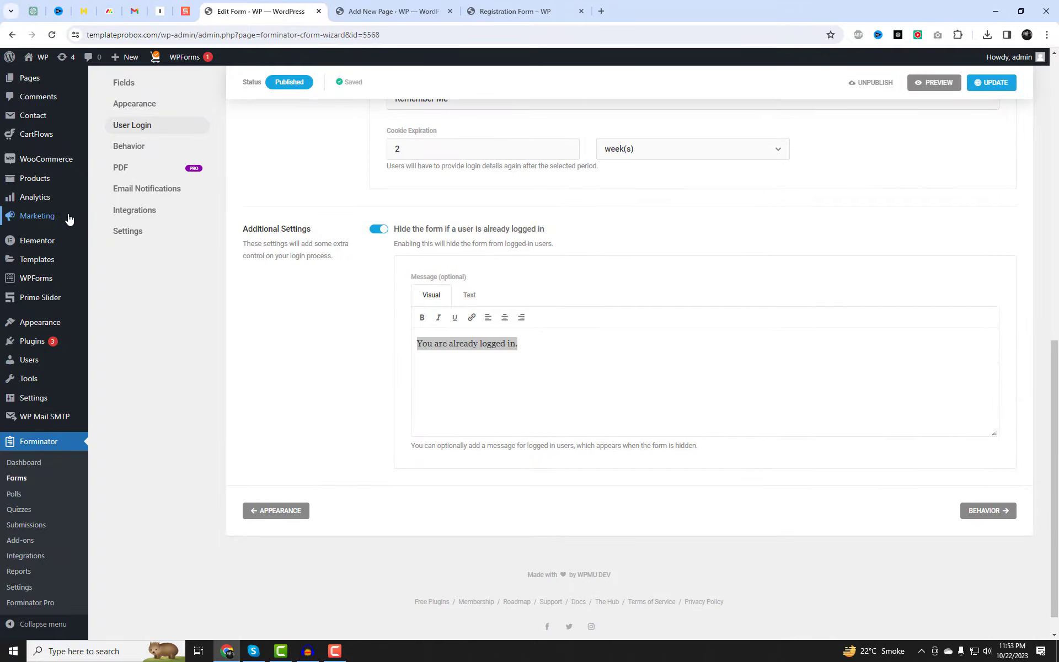
scroll(100, 215, up, 2)
Publish a 'Login' page with the pasted login form shortcode, then return to the Forms list.
mouse_move(55, 163)
right_click(124, 182)
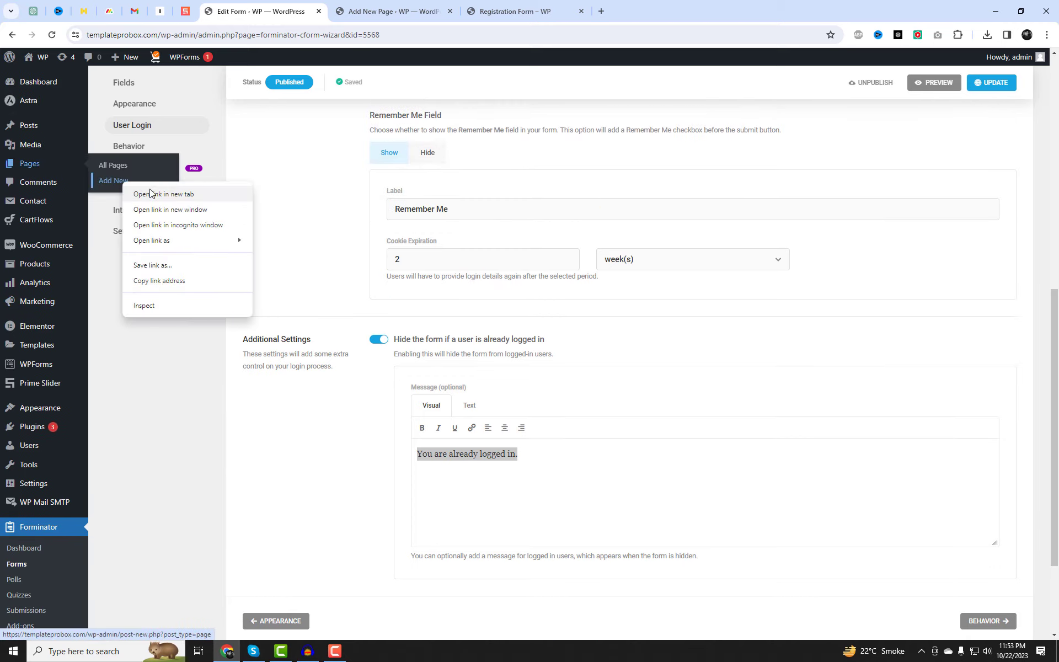
click(154, 191)
key(ctrl+Tab)
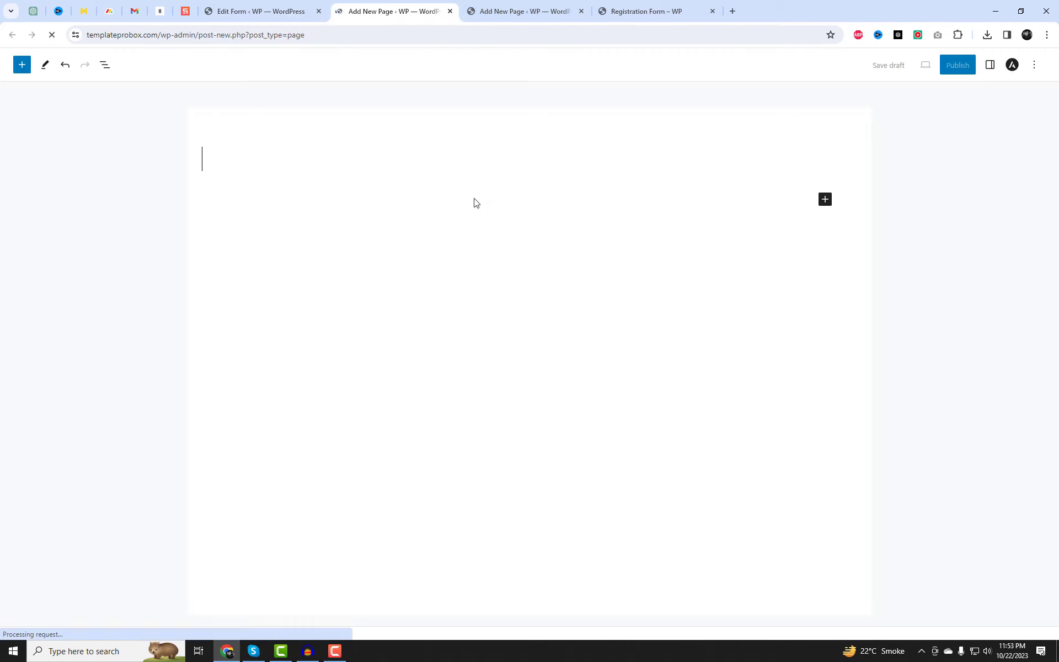
text(Login)
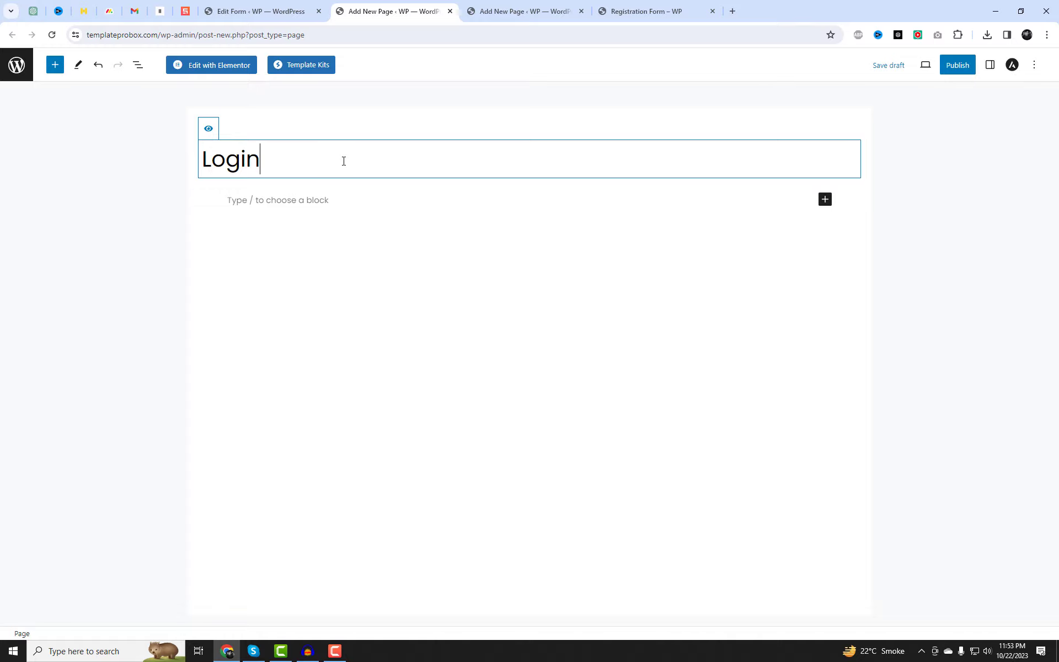
click(281, 201)
key(ctrl+v)
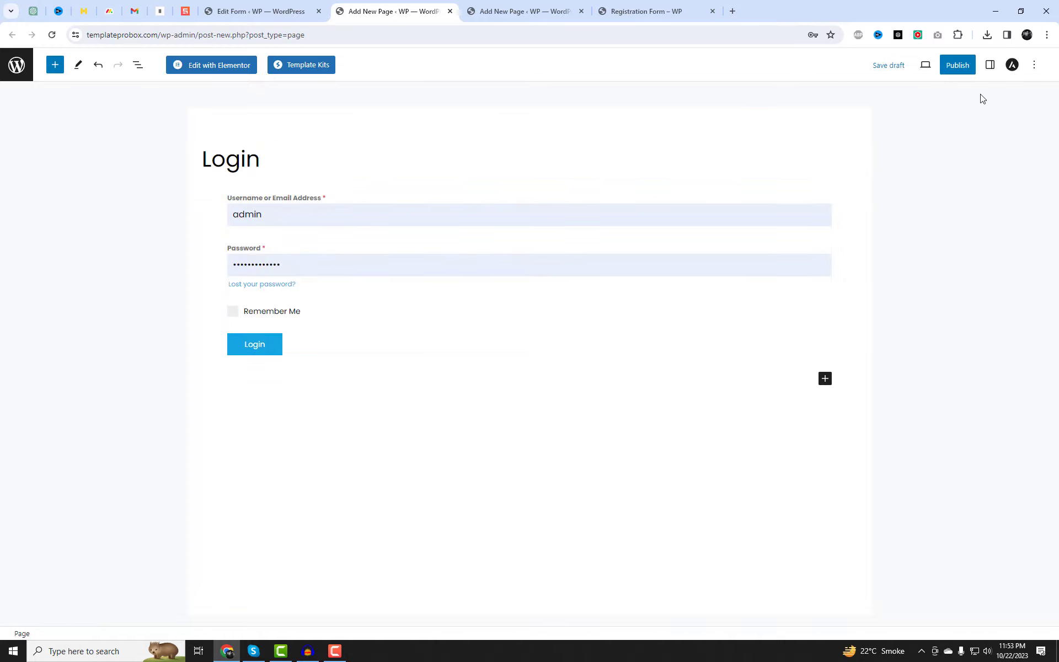
click(955, 67)
click(960, 67)
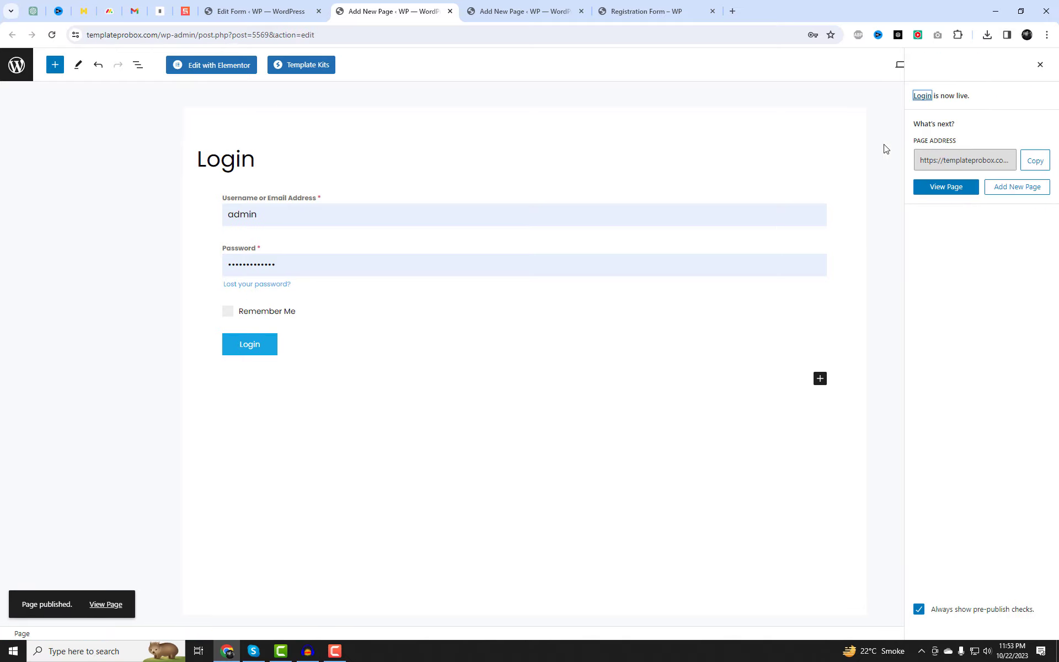
click(248, 2)
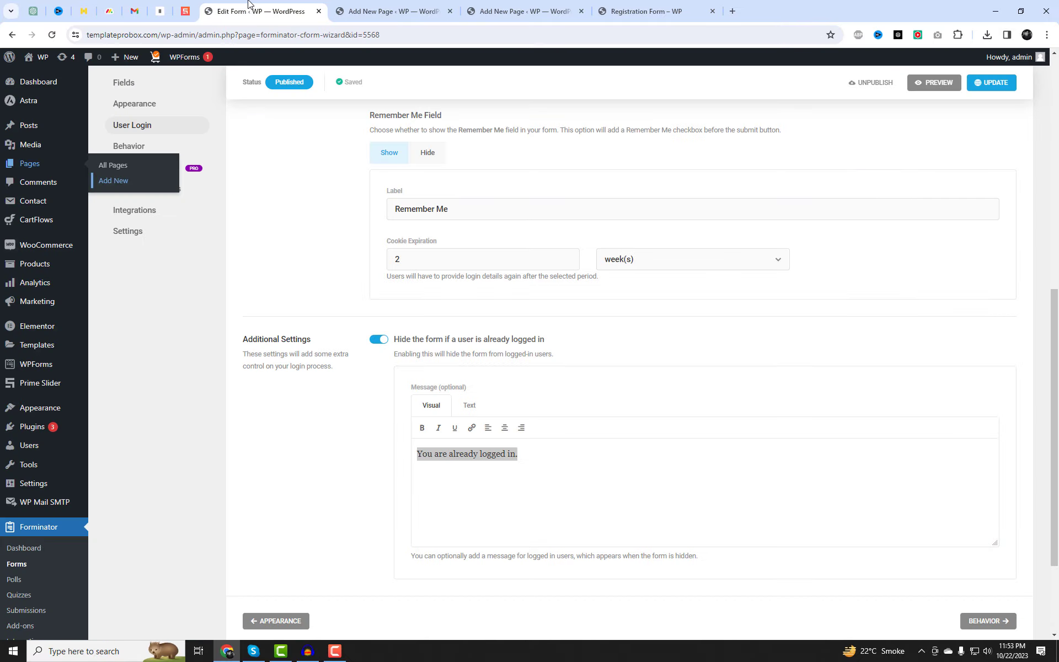
click(20, 565)
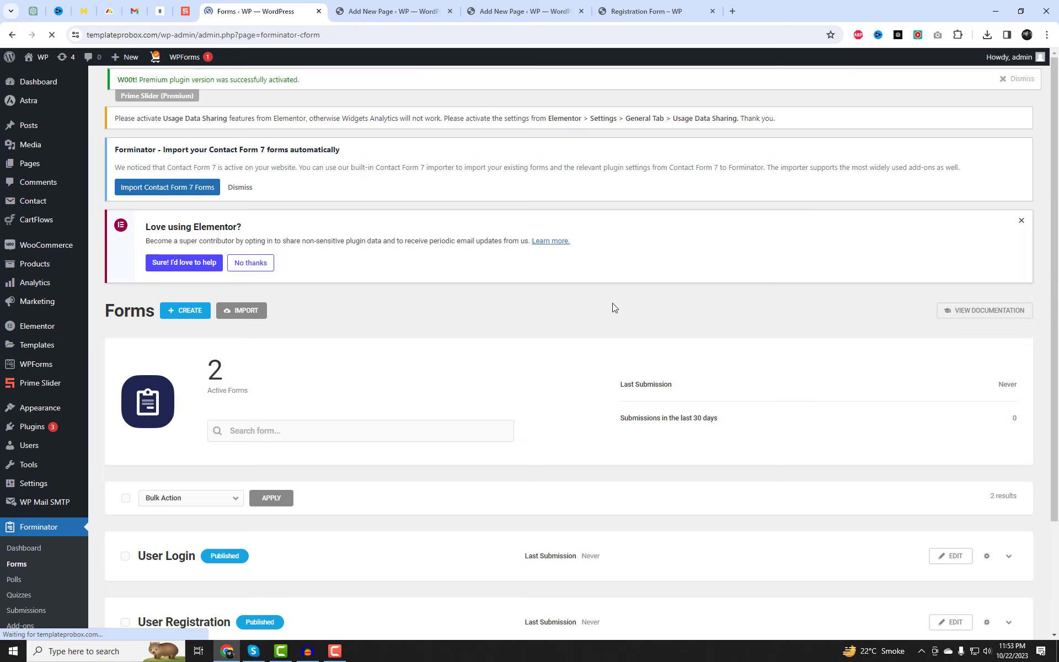
Create a form named 'Submit Post Form' from the Create Post template.
scroll(552, 343, down, 2)
scroll(331, 309, up, 1)
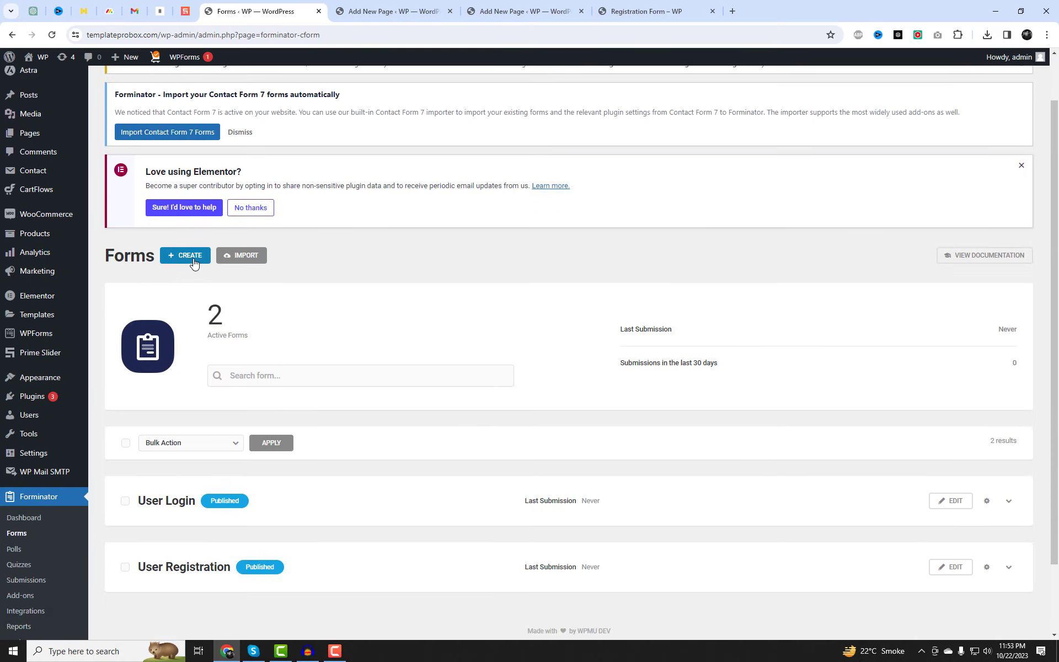
click(194, 264)
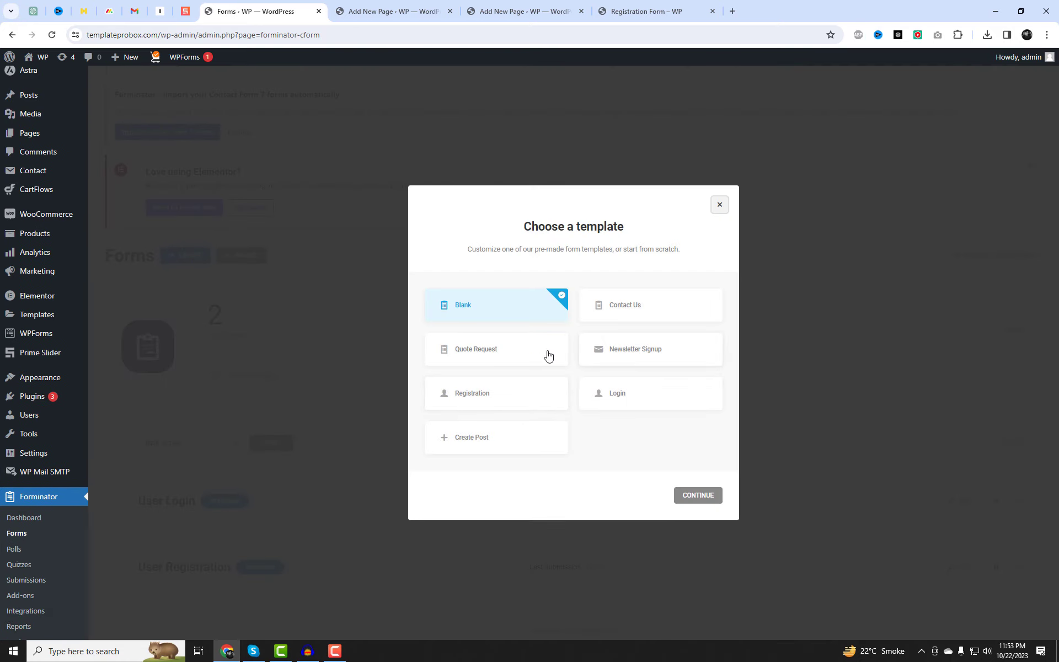
click(473, 438)
click(682, 495)
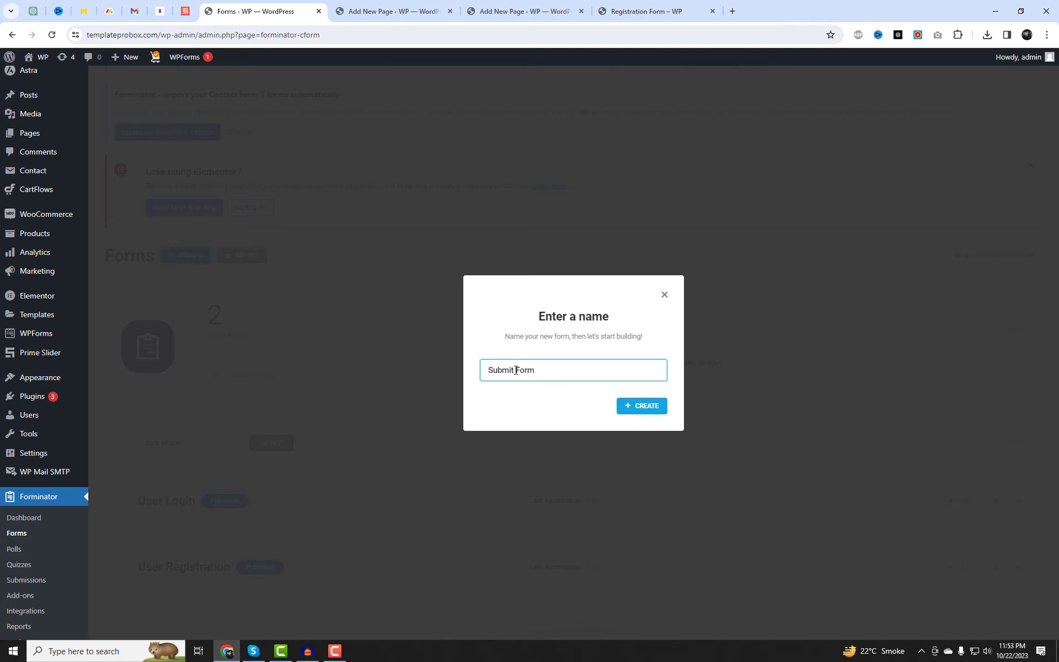
click(629, 405)
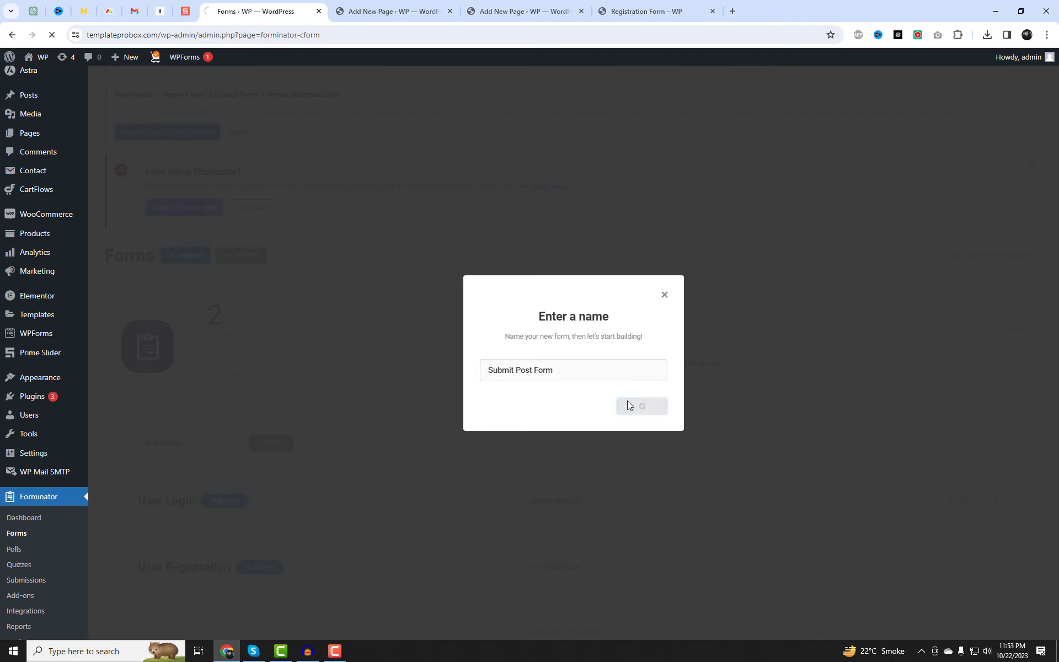
Insert Name and Email fields and place the Name field beside Post Data.
scroll(640, 418, down, 1)
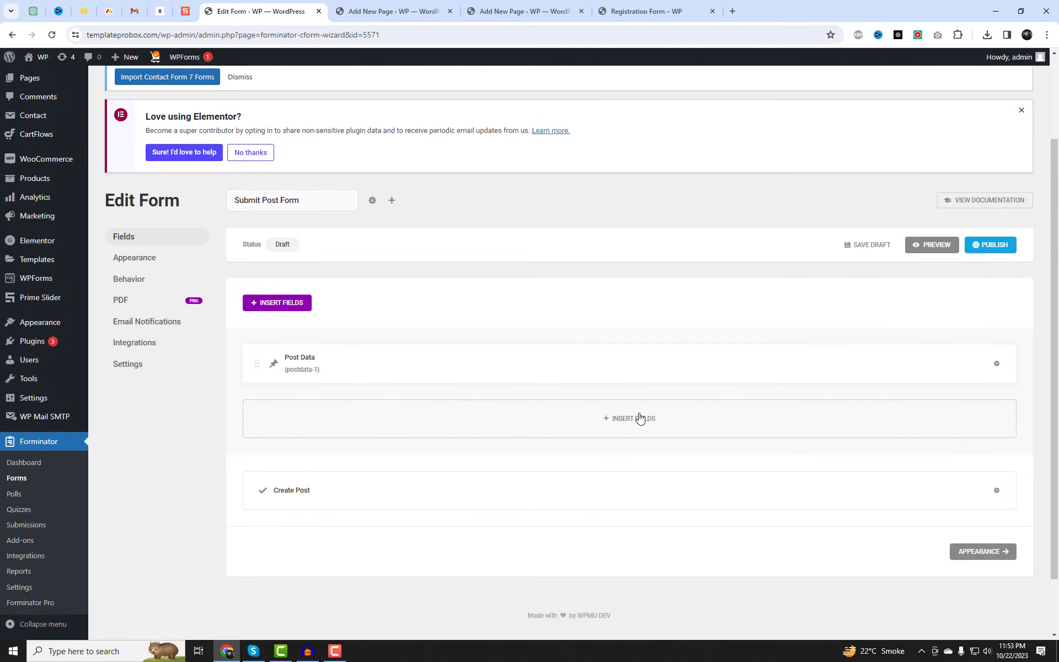
click(630, 422)
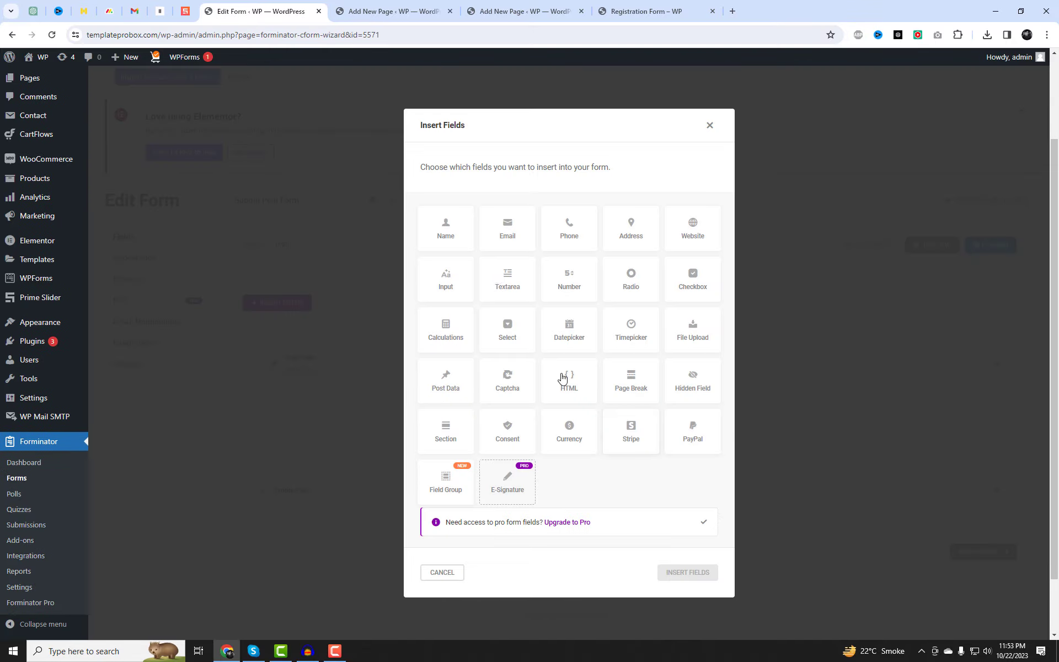
click(447, 240)
click(516, 234)
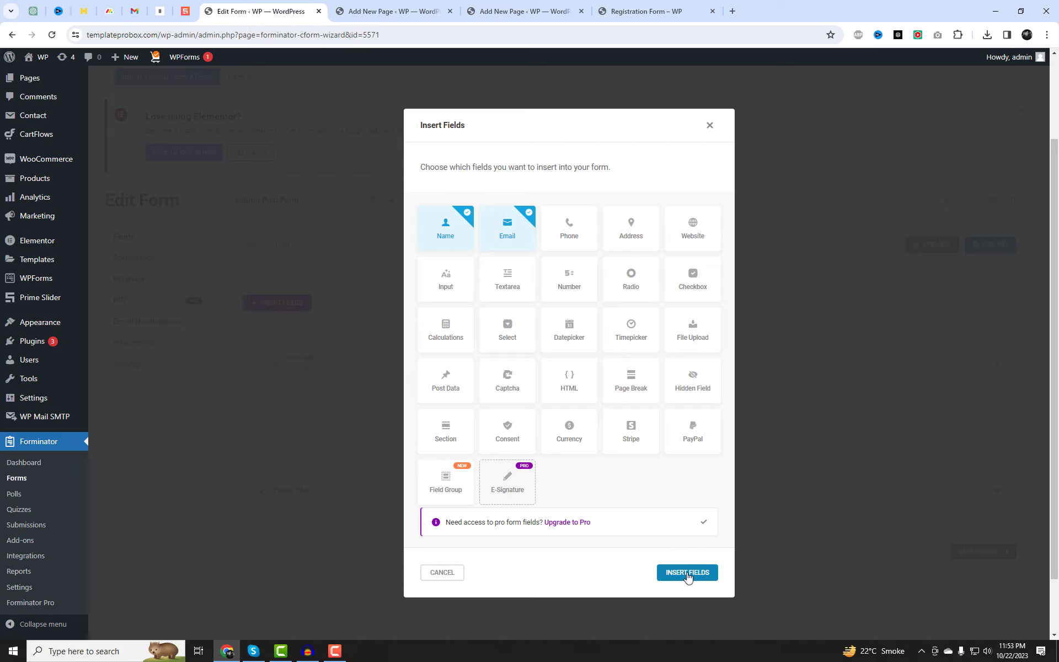
click(687, 573)
drag(419, 416, 422, 360)
Set the Name field to Multiple, keeping only First Name, relabelled 'Name'.
click(412, 367)
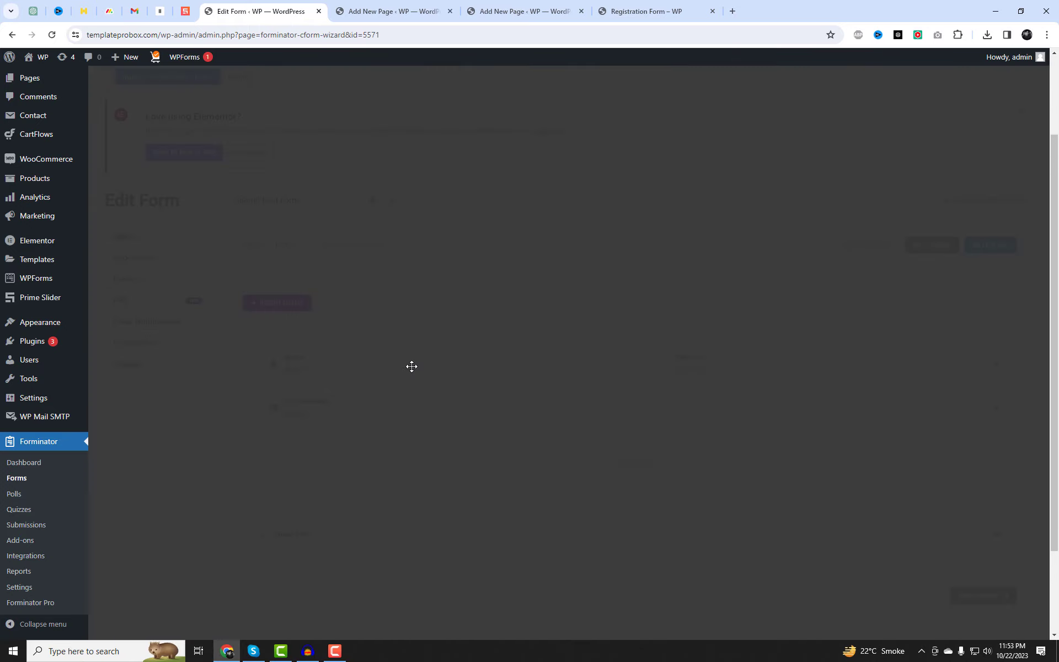
click(486, 309)
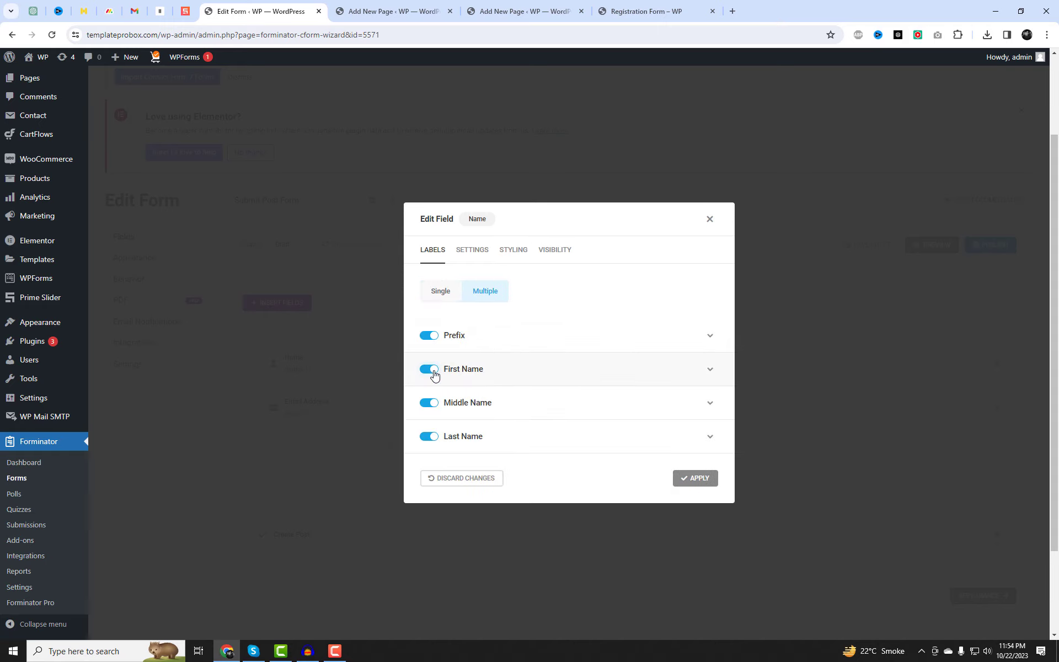
click(426, 403)
click(430, 336)
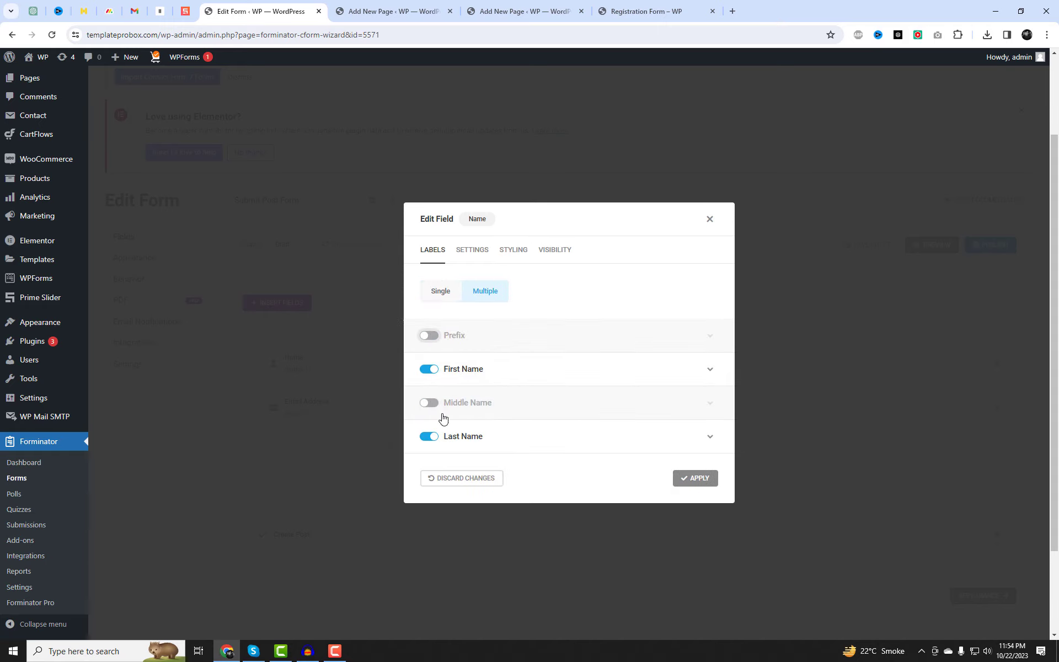
click(430, 437)
click(513, 369)
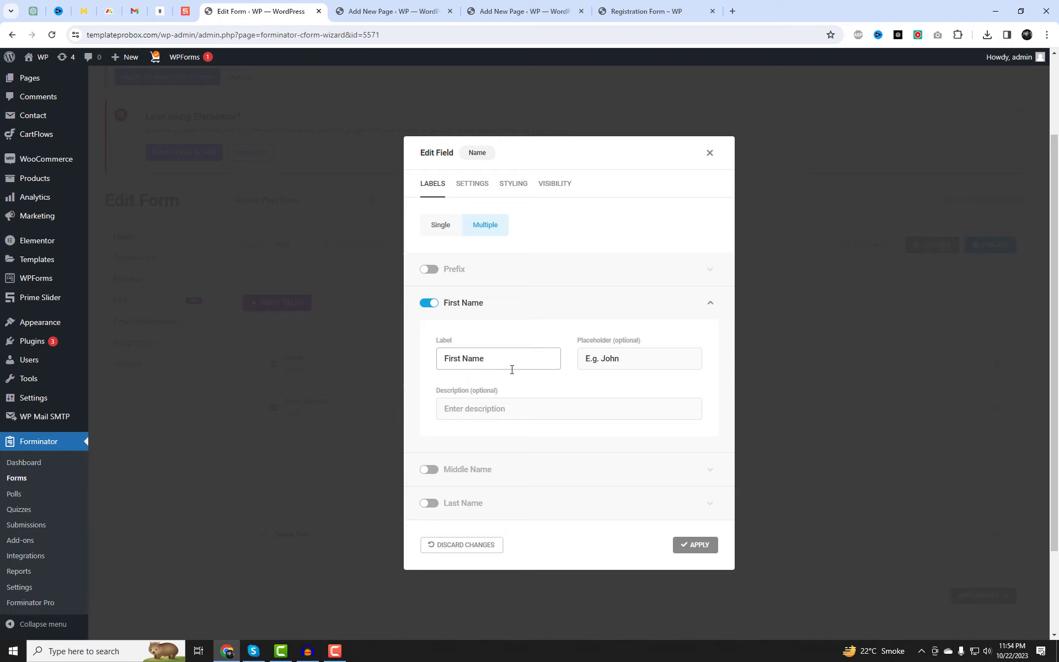
drag(513, 367, 358, 365)
text(Name)
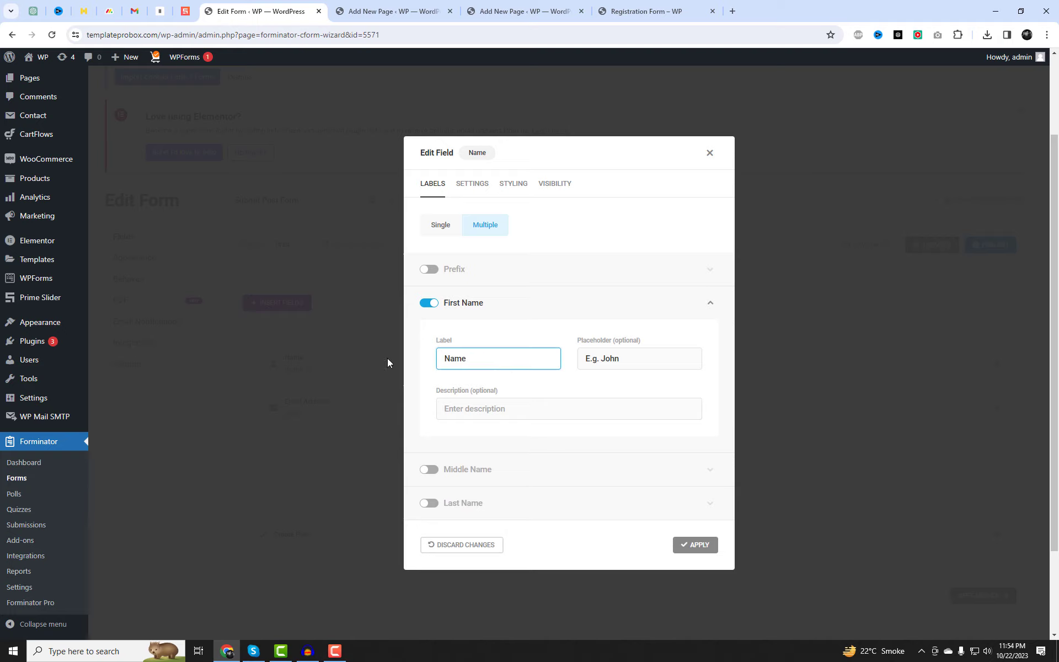
click(701, 546)
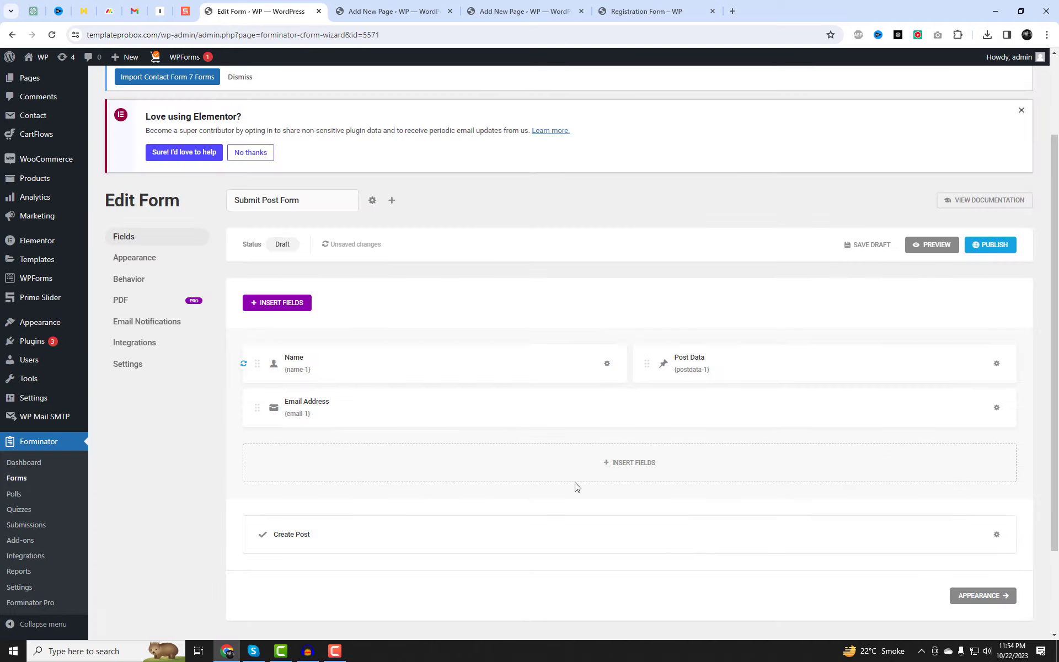
click(143, 261)
Apply the Flat style and set After Submission to Hide form.
scroll(473, 421, down, 4)
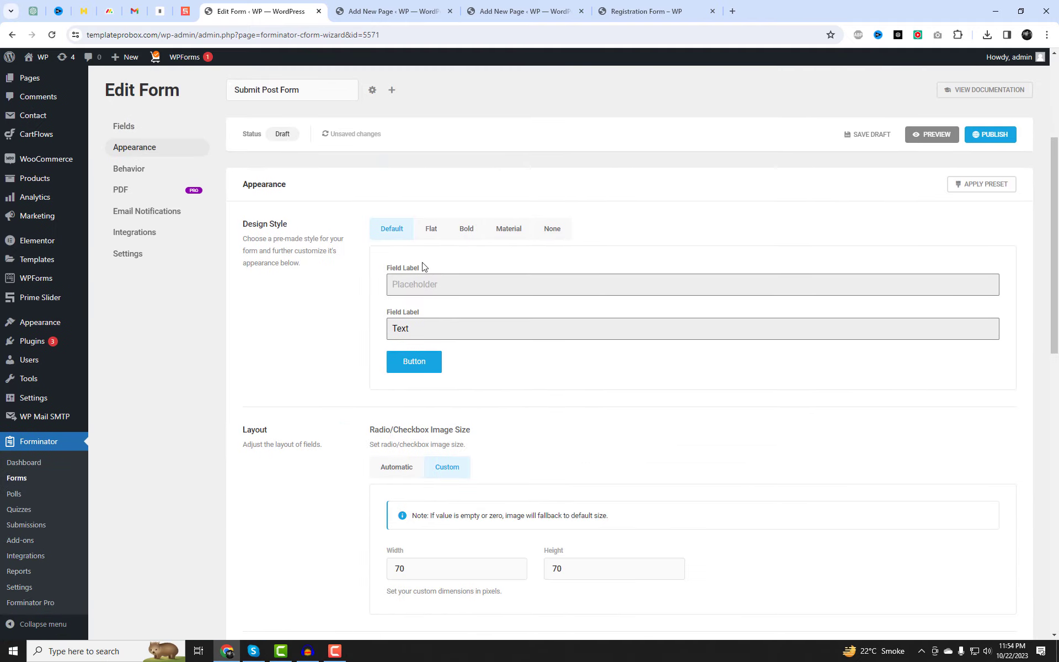
click(423, 234)
click(133, 168)
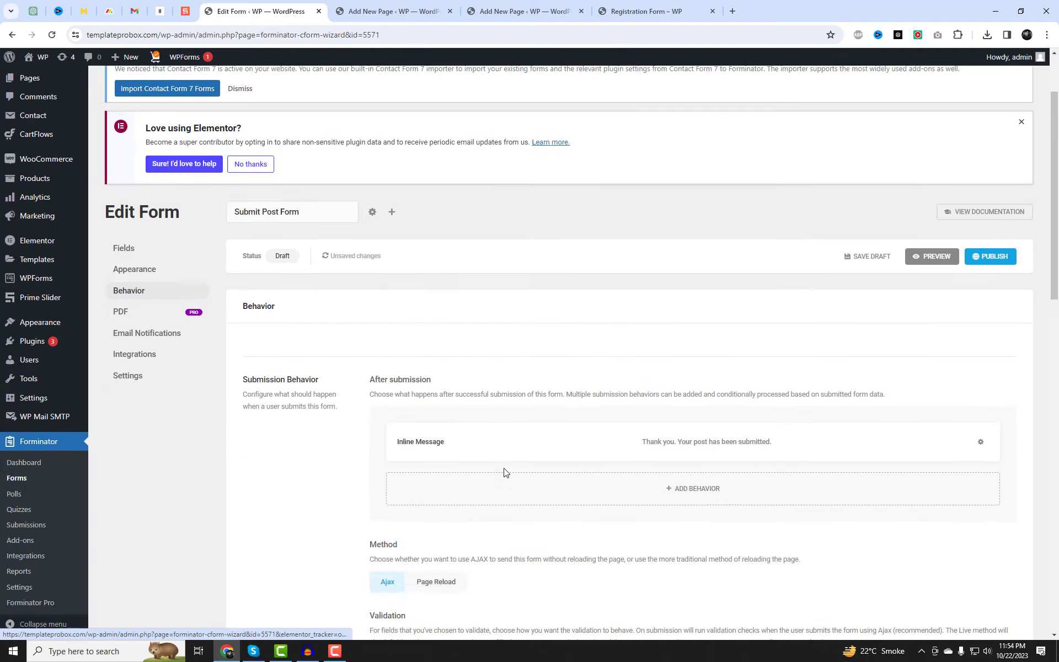
scroll(607, 331, down, 3)
click(677, 271)
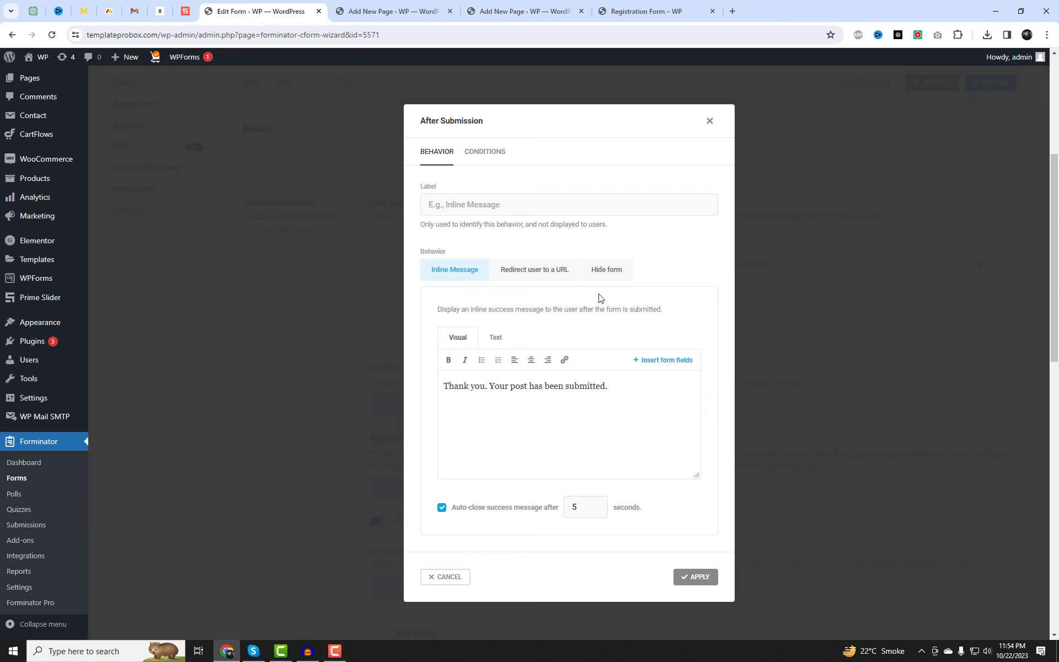
click(518, 277)
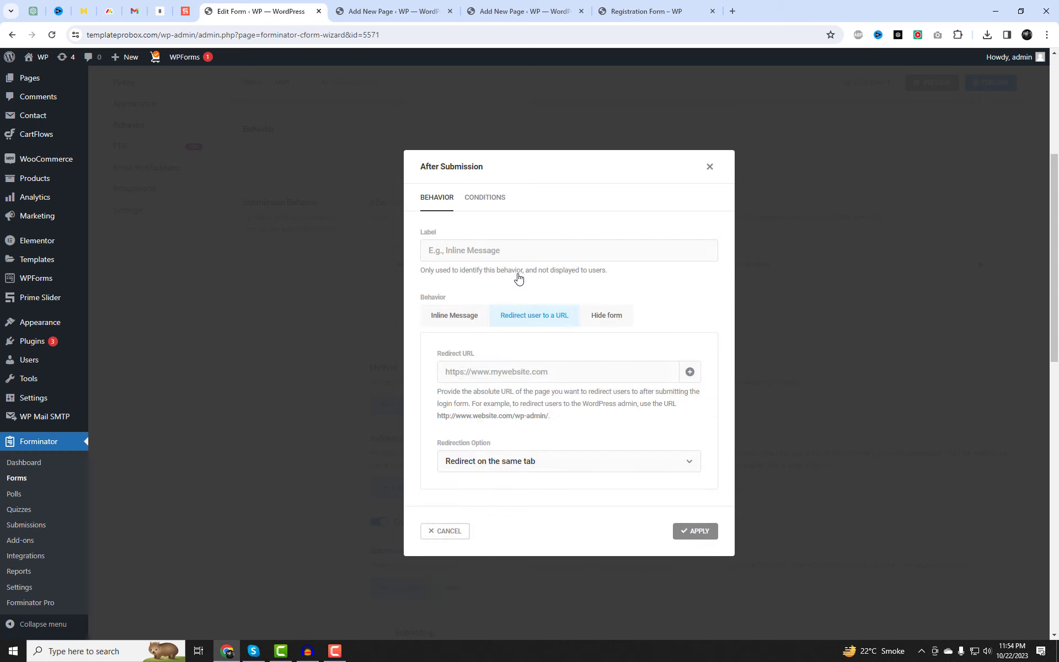
click(612, 315)
click(485, 151)
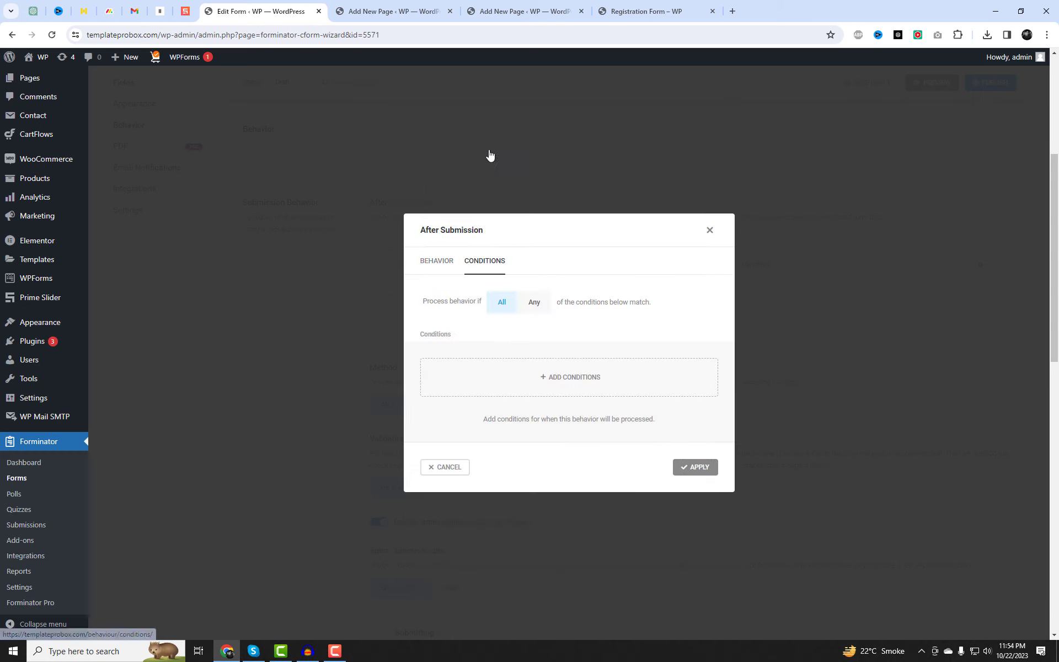
click(437, 260)
click(696, 577)
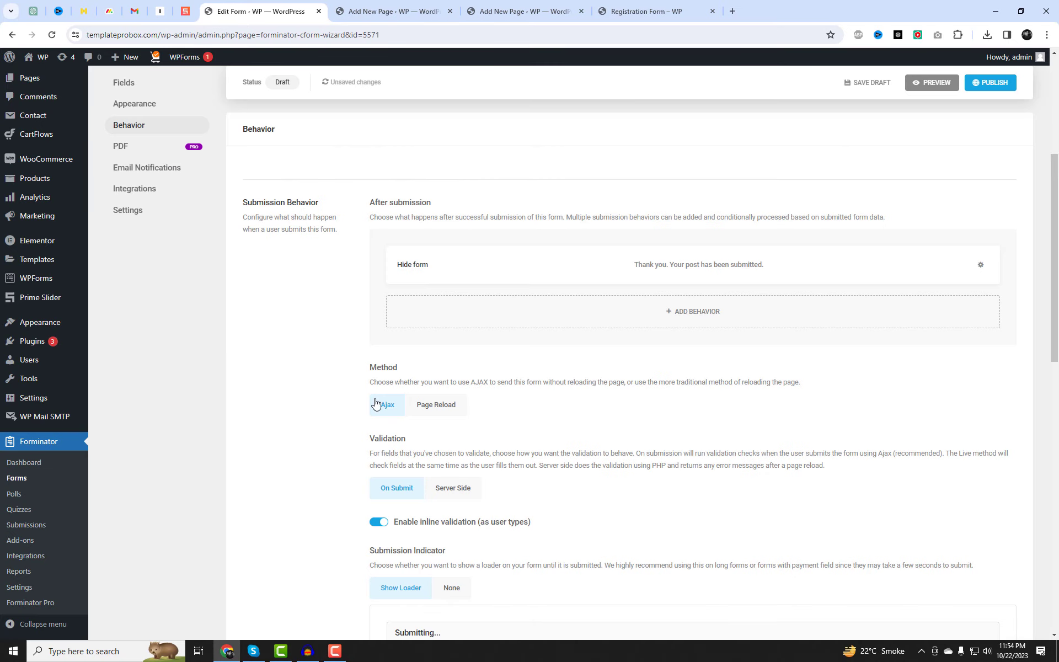
Add an Admin Email notification sent to the admin address.
scroll(374, 403, up, 3)
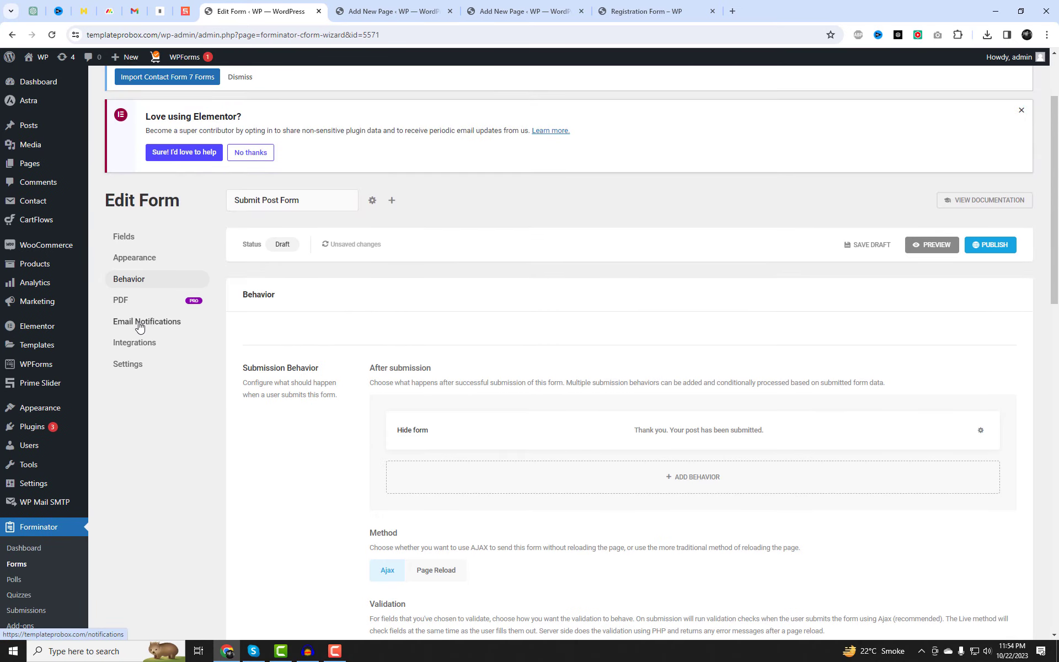
click(140, 323)
click(521, 453)
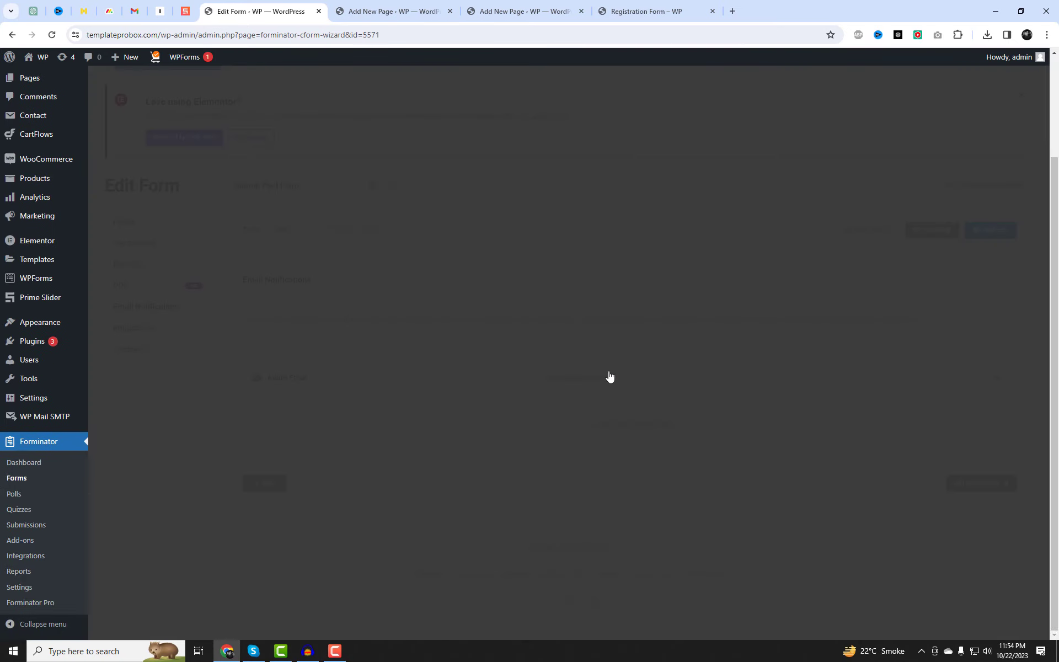
click(476, 139)
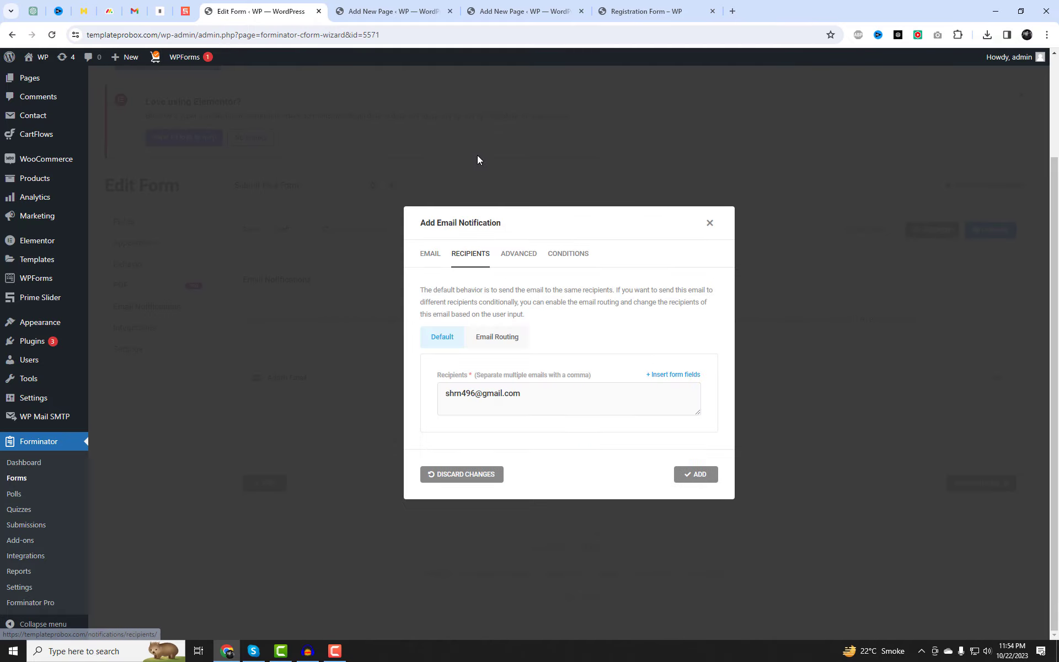
drag(497, 396, 437, 394)
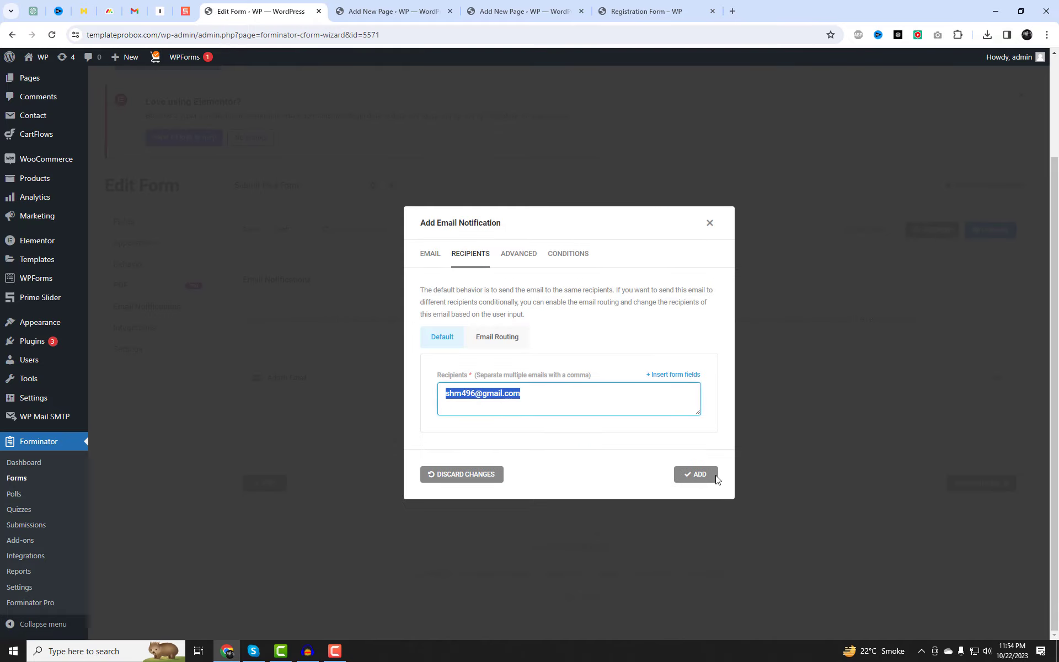
click(717, 478)
Publish Submit Post Form and dismiss the shortcode dialog.
click(988, 235)
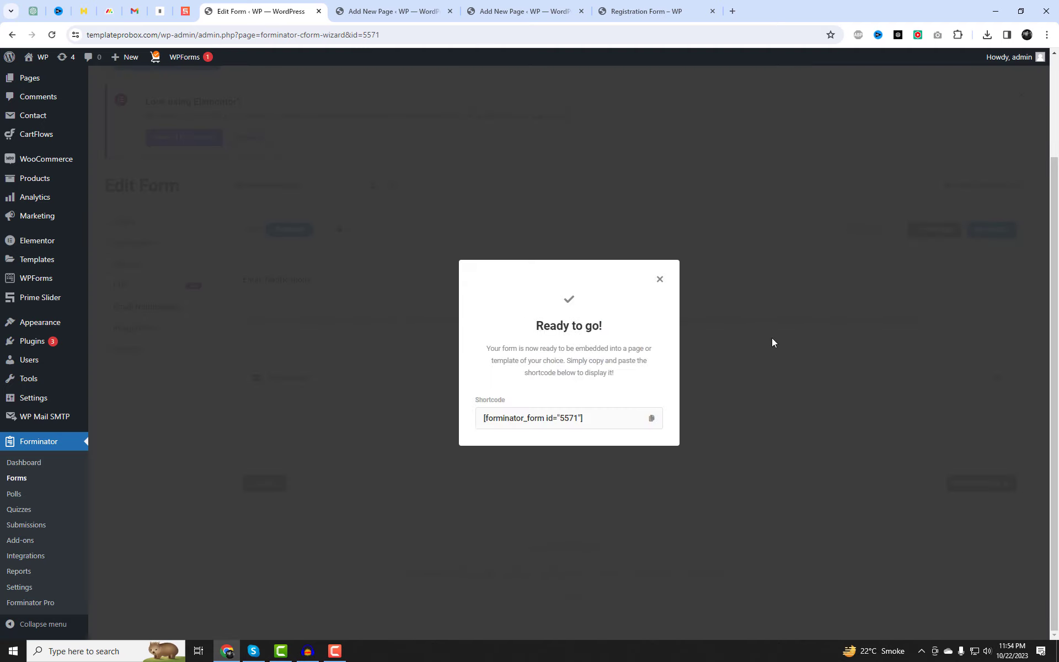
drag(634, 418, 479, 415)
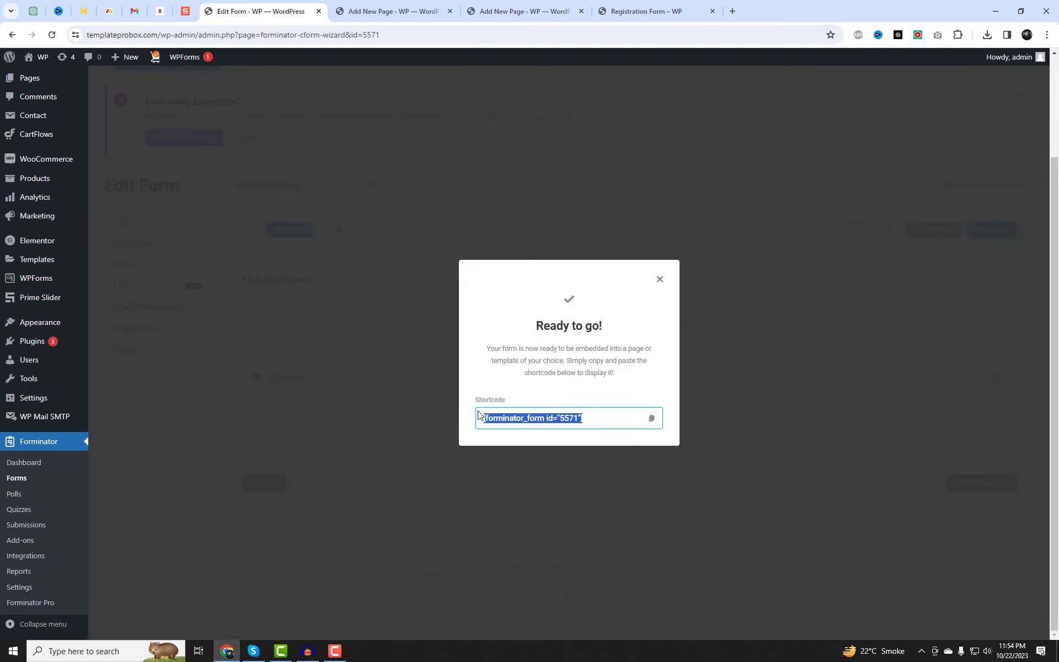
click(660, 279)
scroll(87, 259, up, 3)
Create and publish a 'Post Submit Form' page containing the pasted form block.
mouse_move(44, 165)
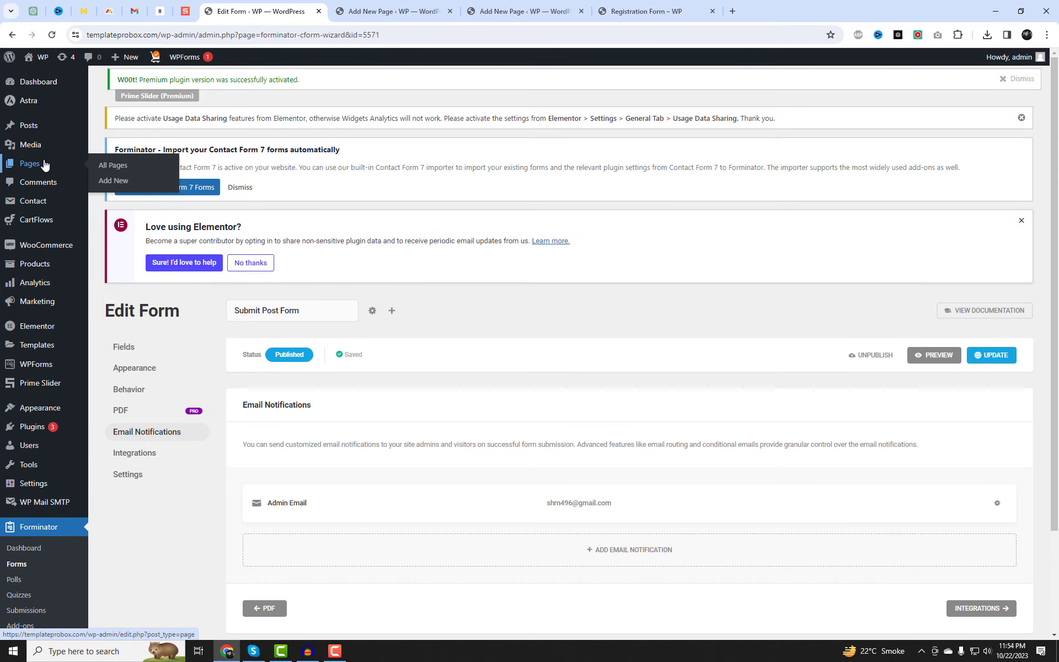
middle_click(125, 182)
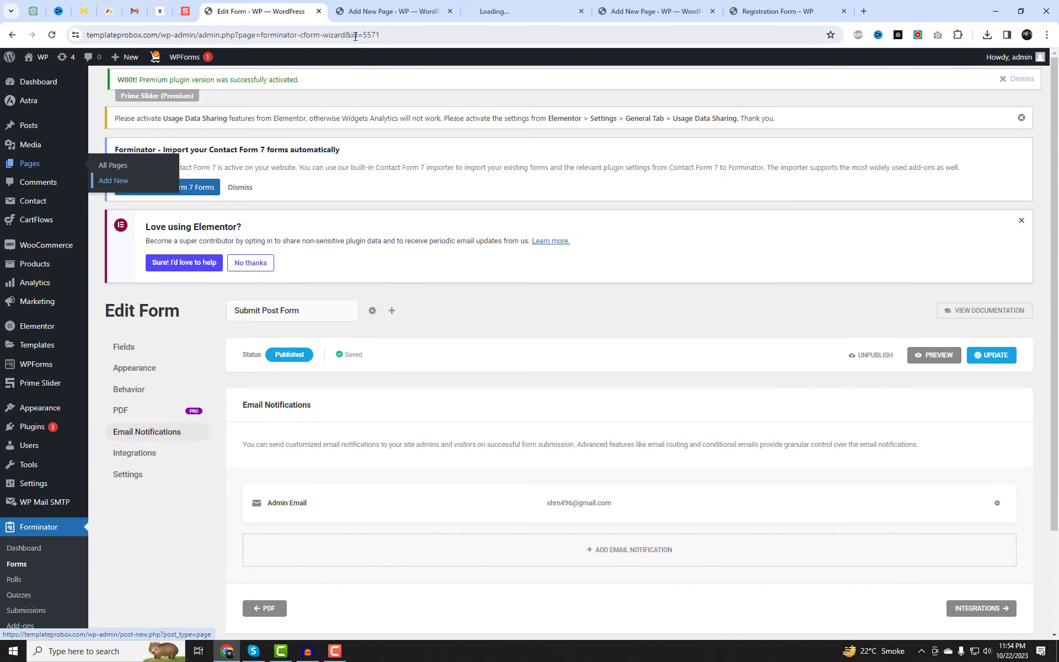
click(516, 6)
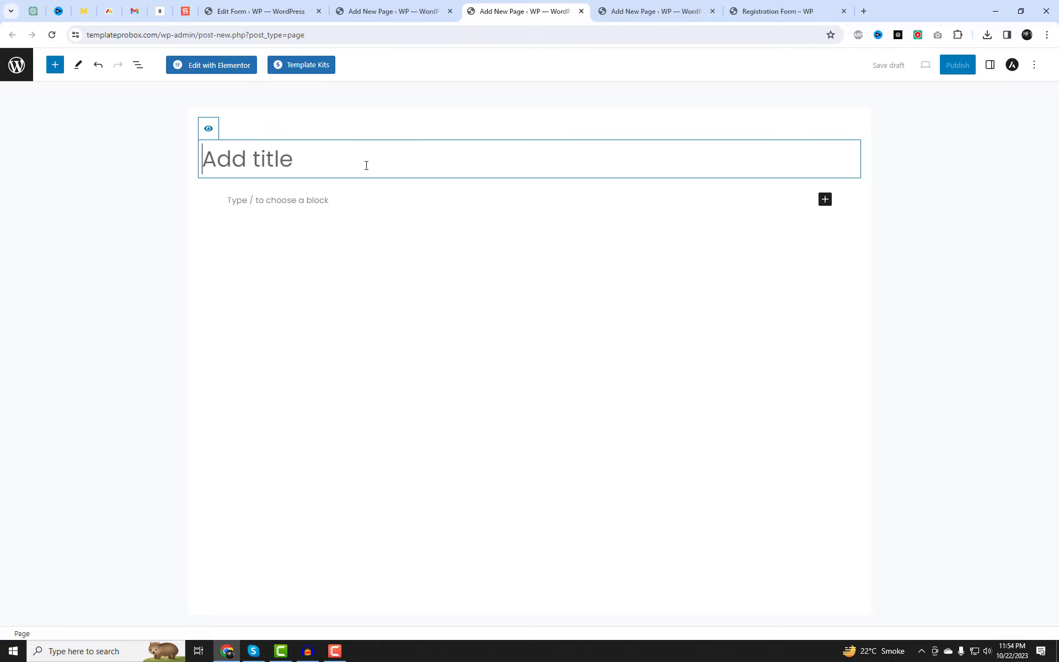
text(Post)
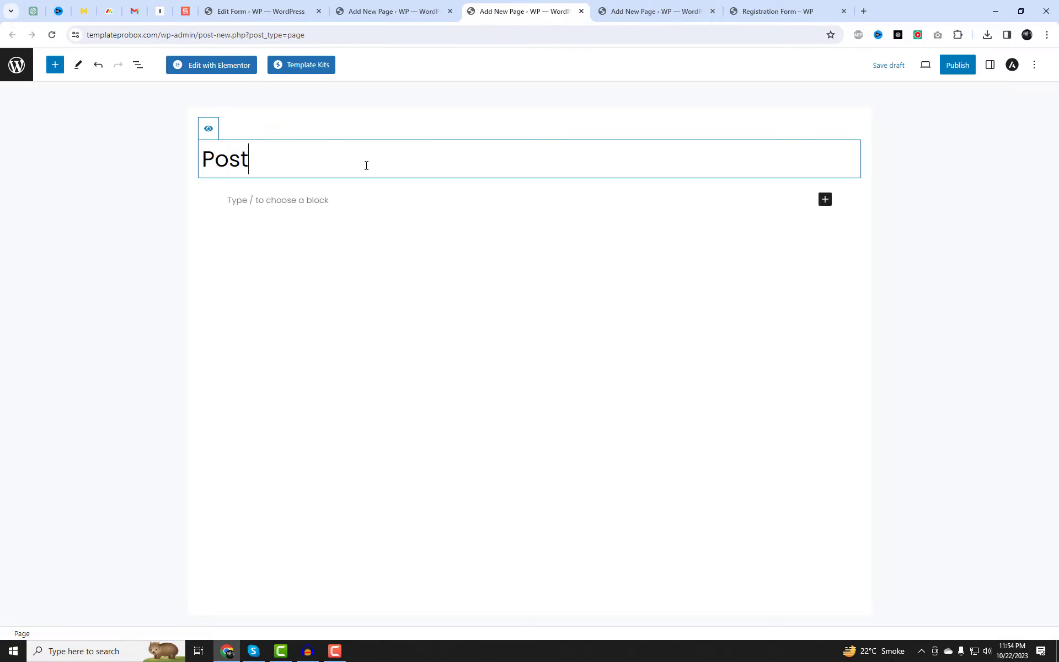
text( Submit Form)
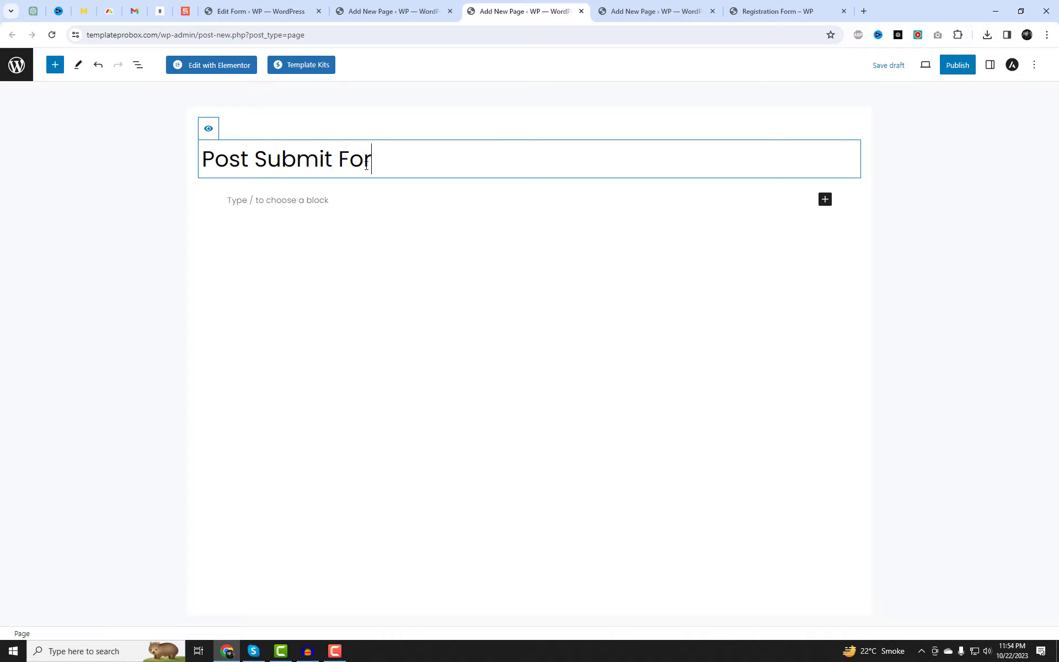
click(305, 237)
key(ctrl+v)
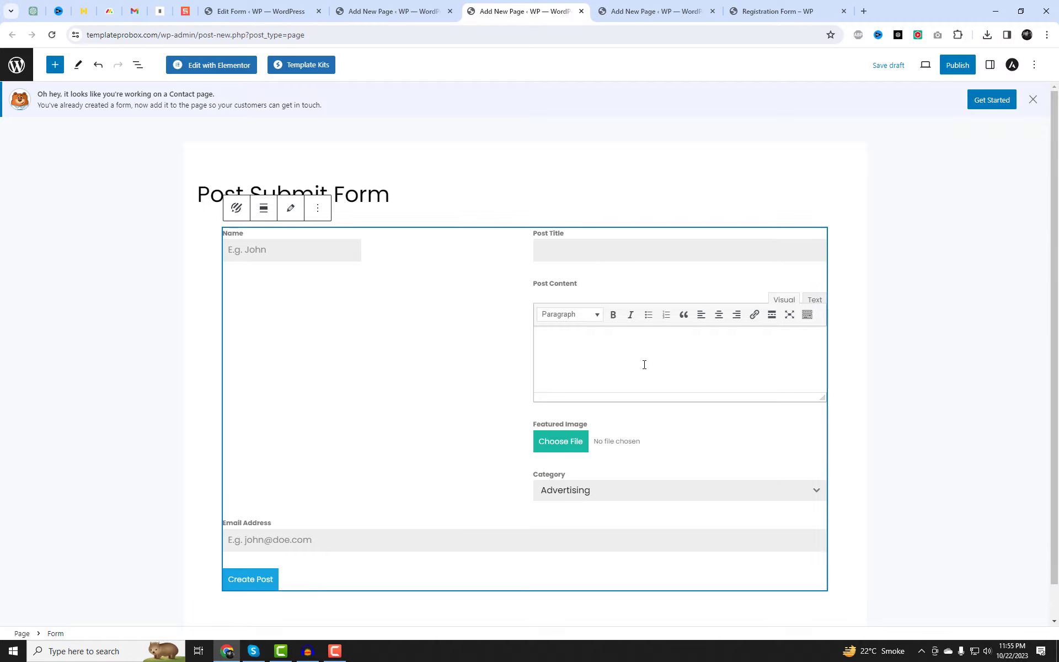
click(951, 68)
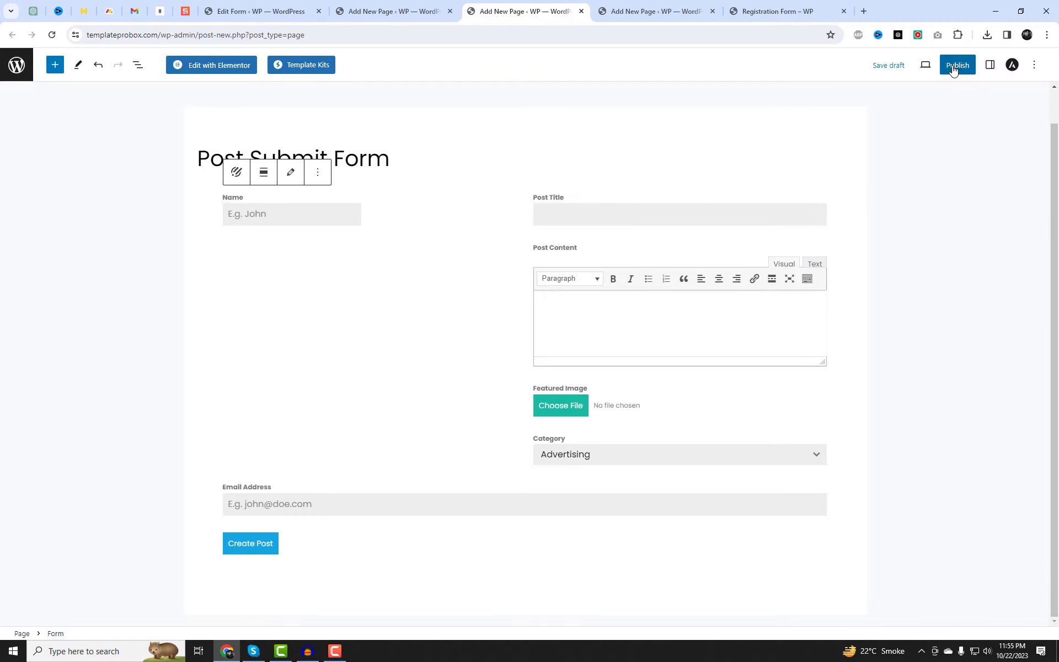
click(949, 65)
Move Post Data below Name in the Submit Post Form's fields and update the form.
click(276, 8)
scroll(549, 416, down, 2)
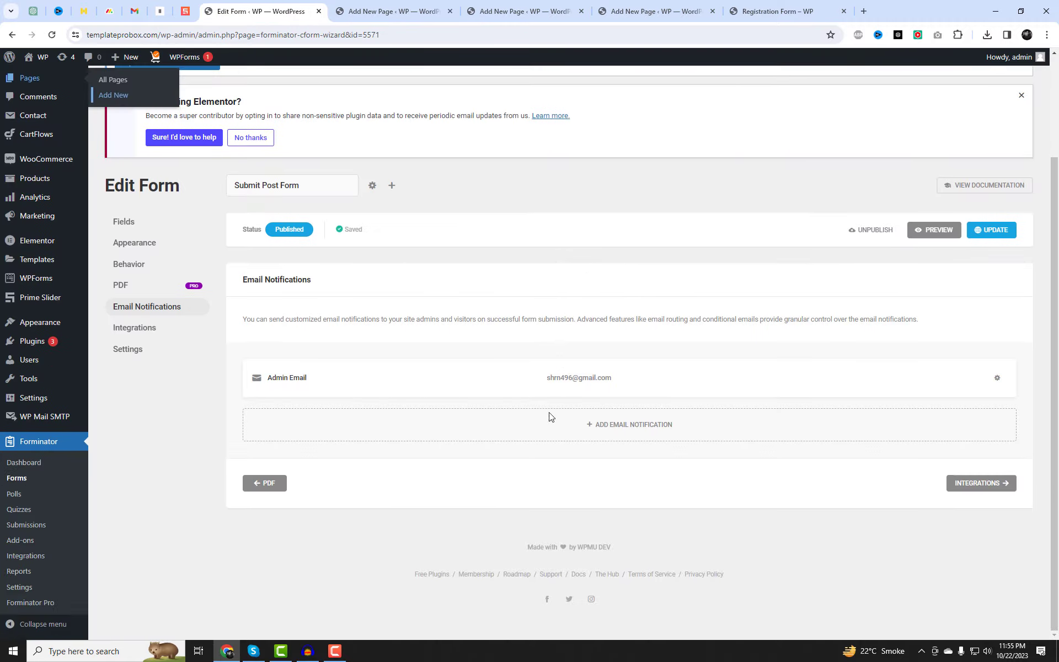
click(142, 230)
scroll(728, 454, down, 1)
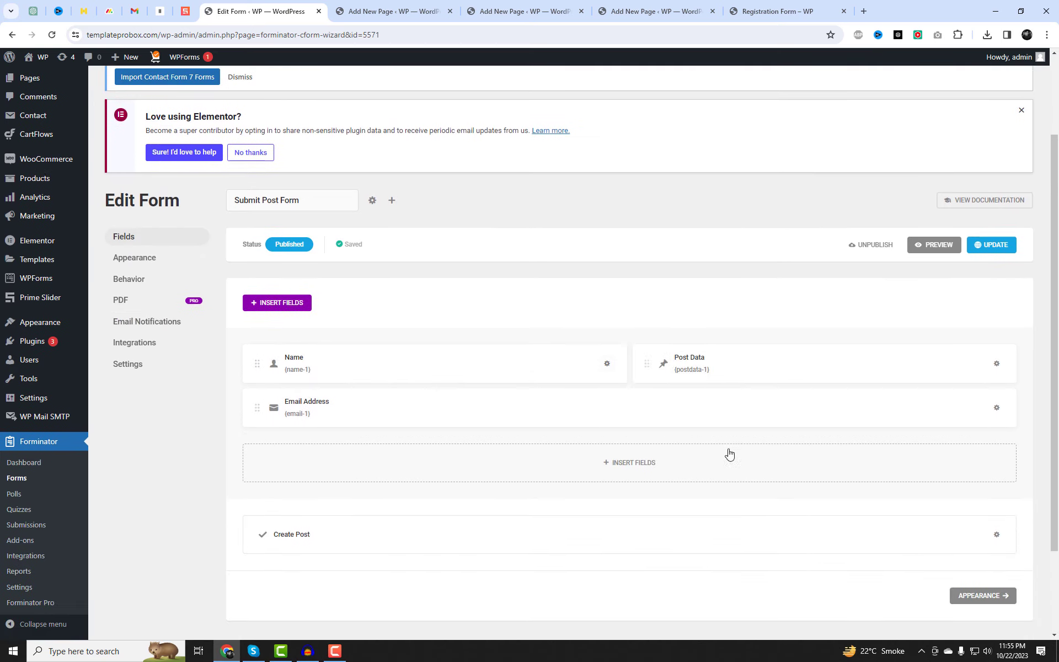
drag(703, 362, 541, 391)
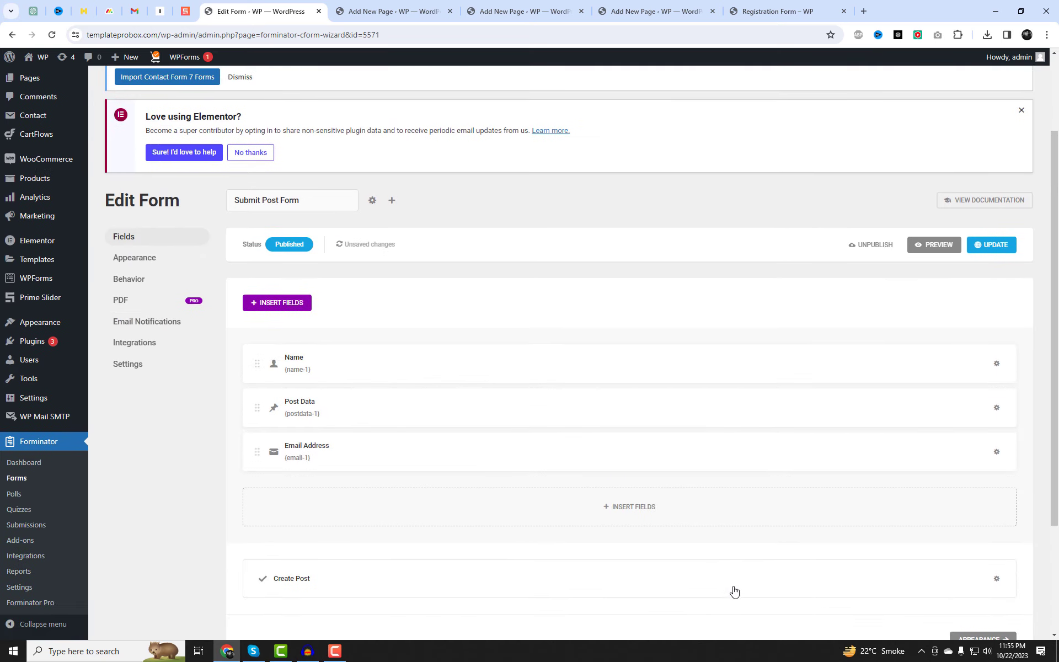
click(993, 250)
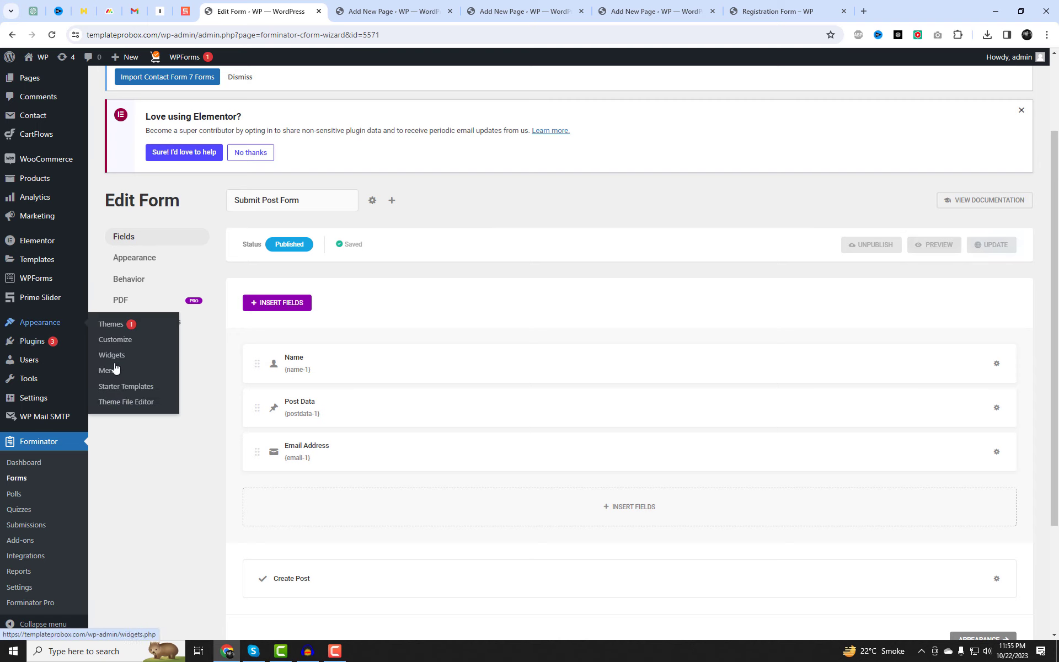
right_click(117, 372)
click(146, 382)
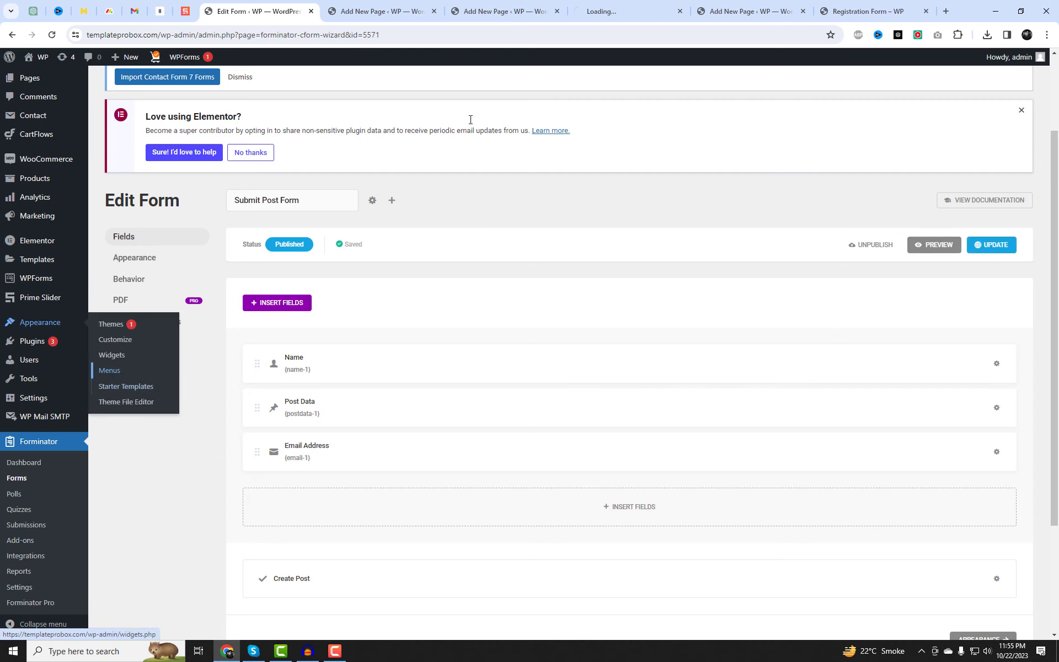
Add the Post Submit Form, Login and Registration Form pages to the menu.
click(607, 11)
scroll(599, 292, down, 4)
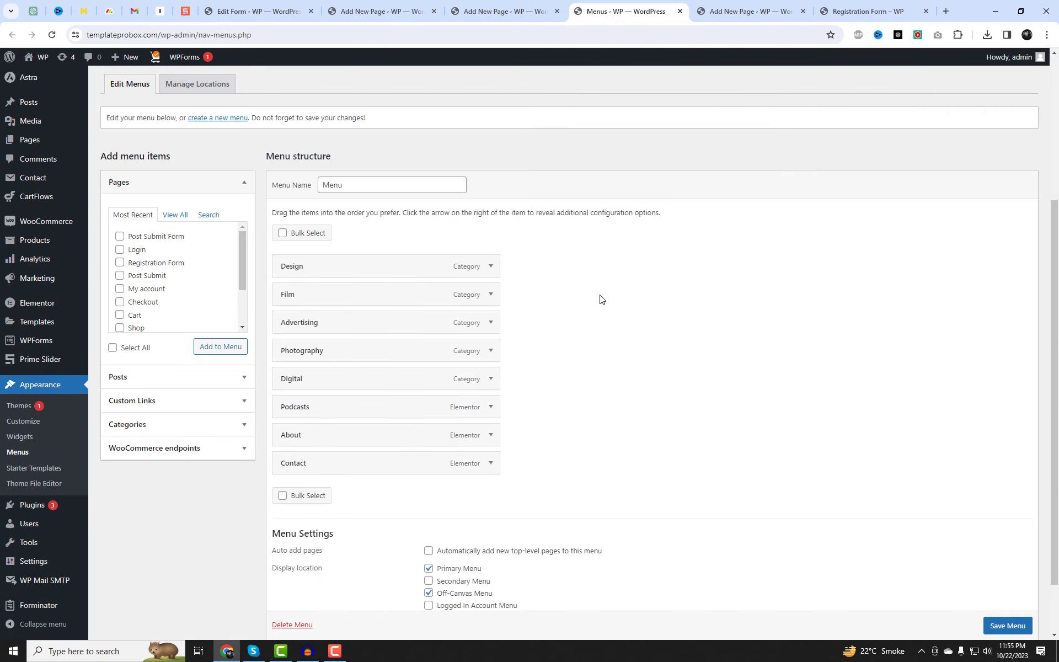
click(167, 237)
click(137, 251)
click(137, 267)
click(220, 347)
Nest Login and Post Submit Form under Registration Form and save the menu.
scroll(641, 497, down, 1)
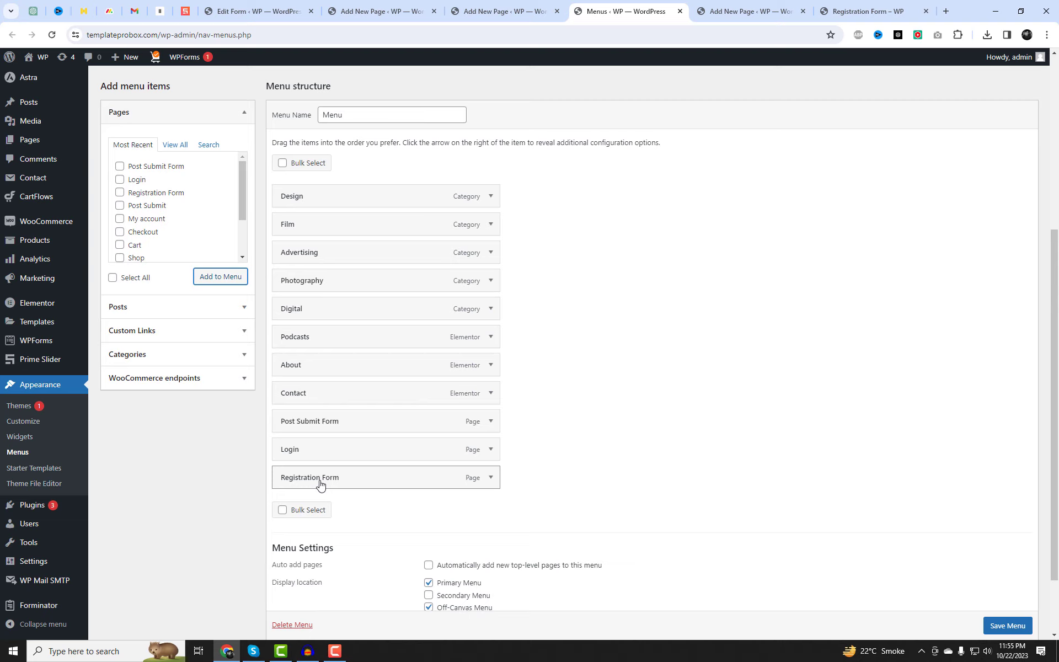
drag(319, 485, 322, 421)
drag(314, 482, 342, 478)
scroll(1005, 621, down, 1)
click(1007, 616)
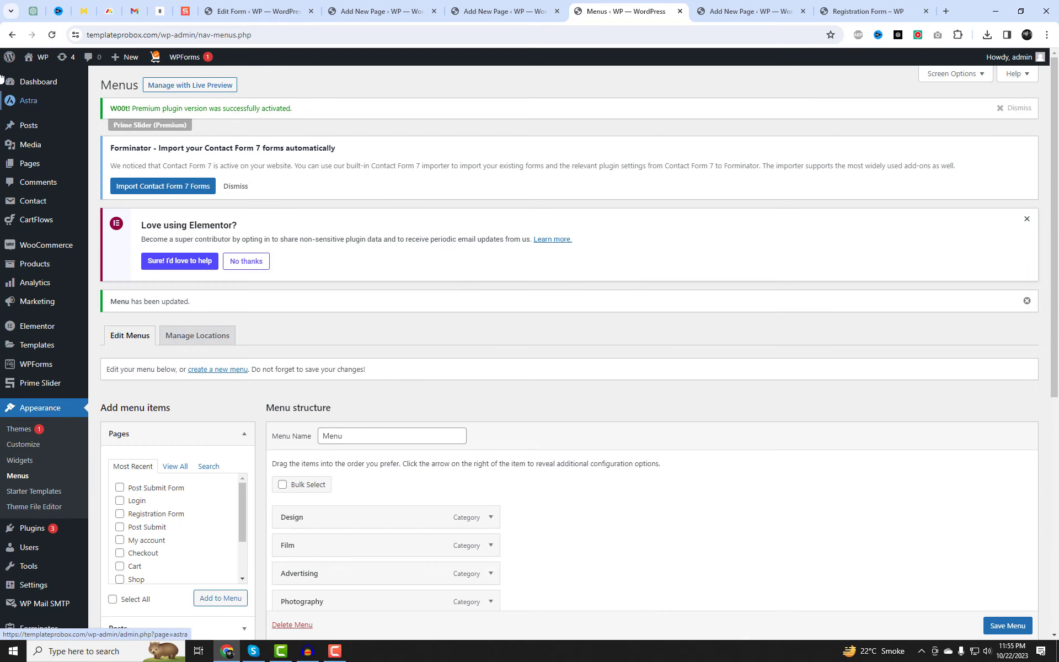
mouse_move(42, 57)
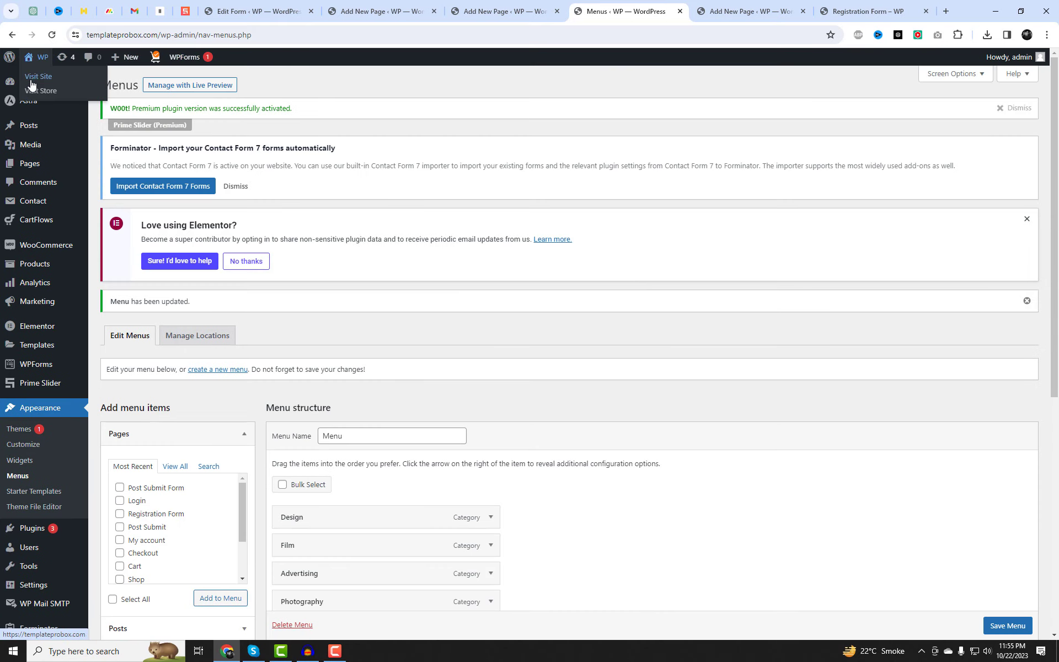
right_click(33, 77)
Open the live site in a new tab and copy its web address.
click(60, 89)
click(633, 16)
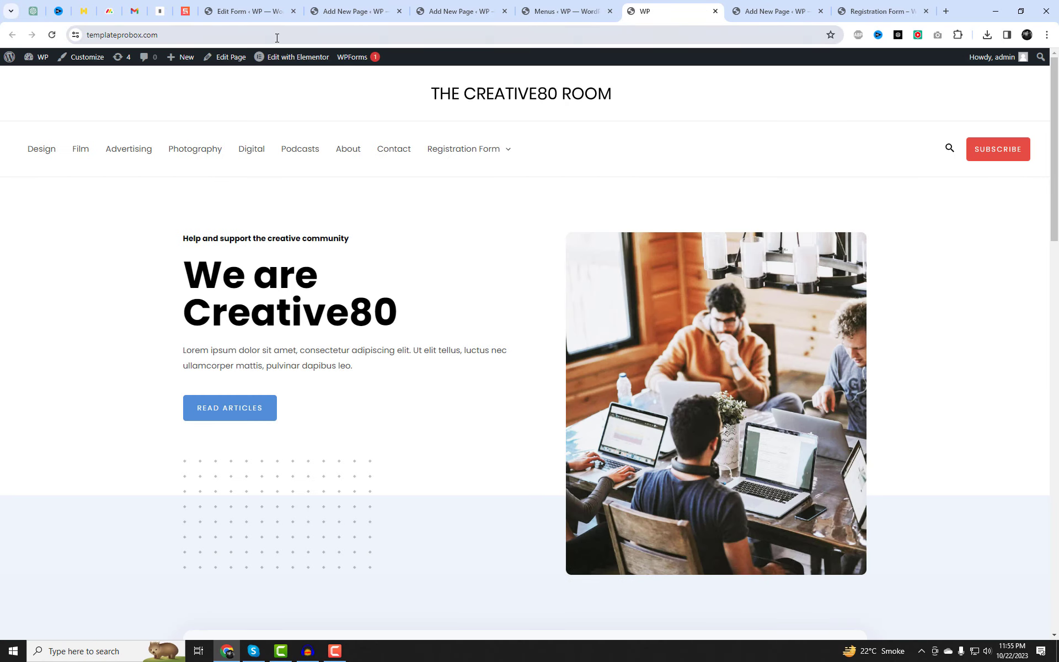
click(277, 37)
key(ctrl+c)
mouse_move(492, 155)
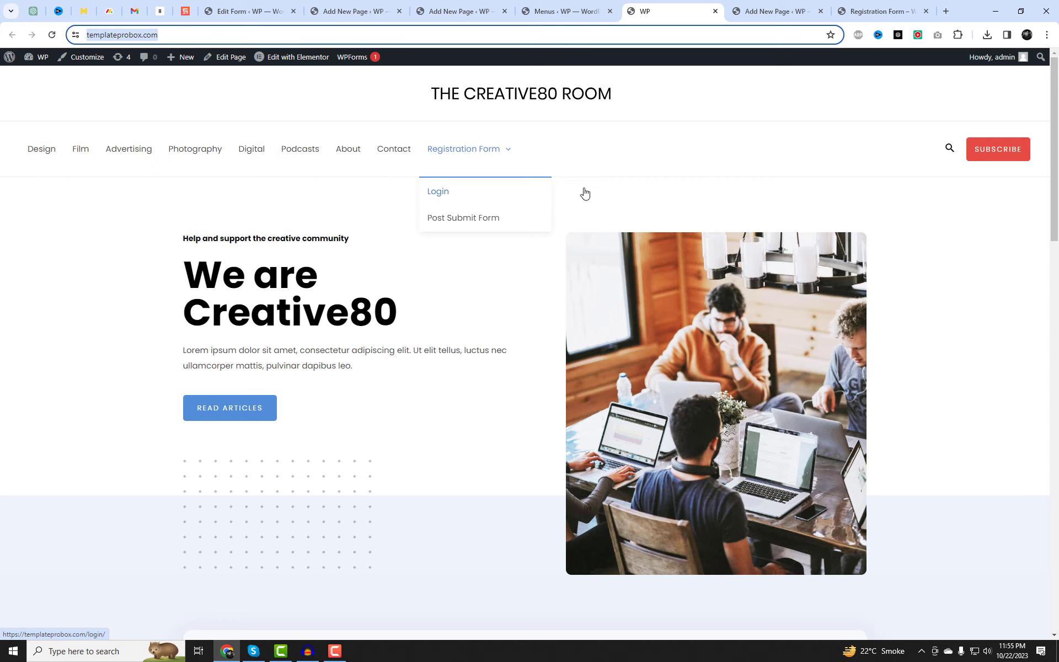
Load the site address in a new incognito window and open the Registration Form page.
click(1047, 35)
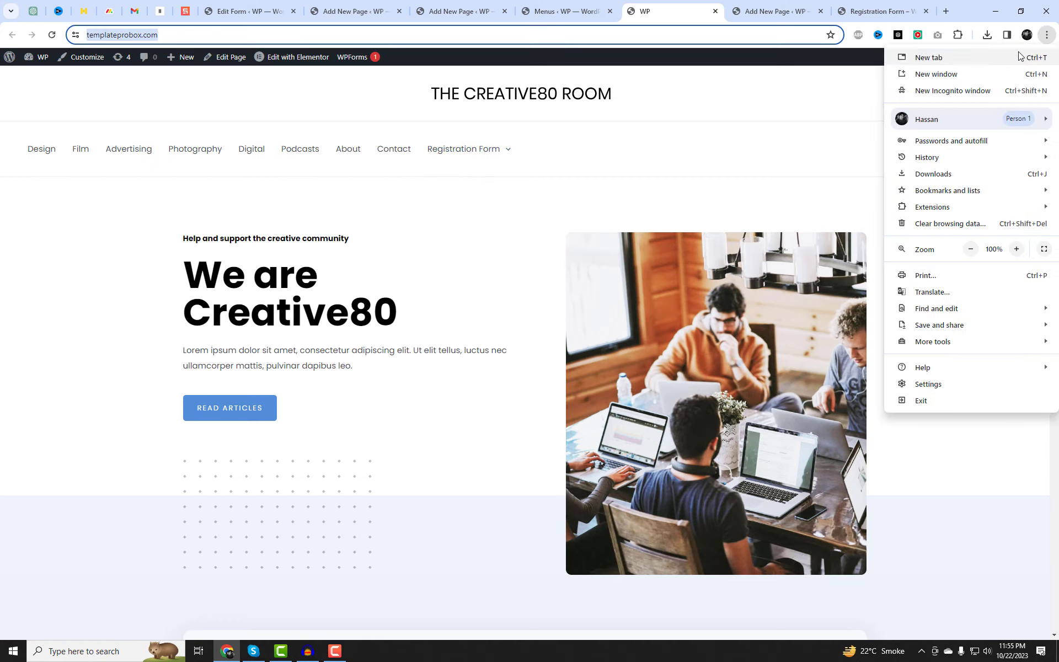
click(975, 90)
key(ctrl+v)
key(Return)
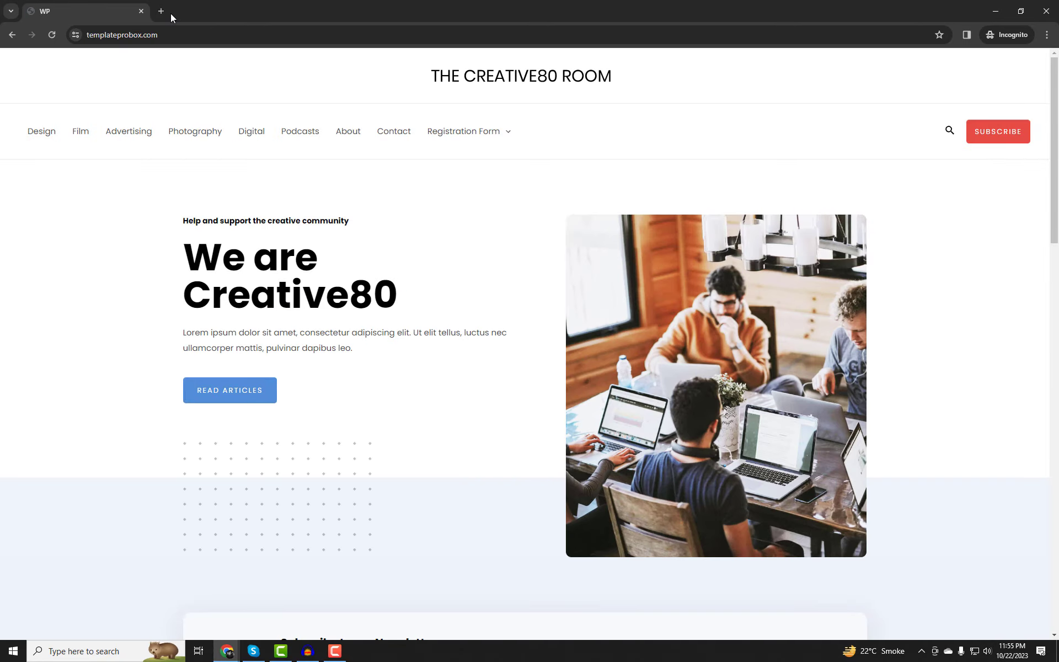
mouse_move(468, 130)
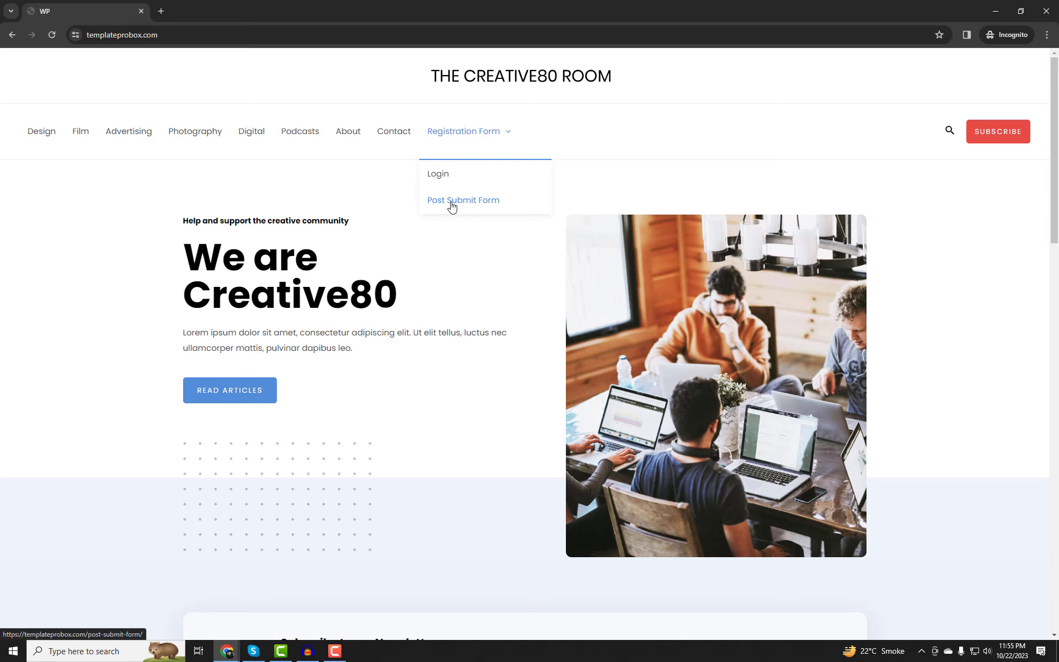
click(450, 133)
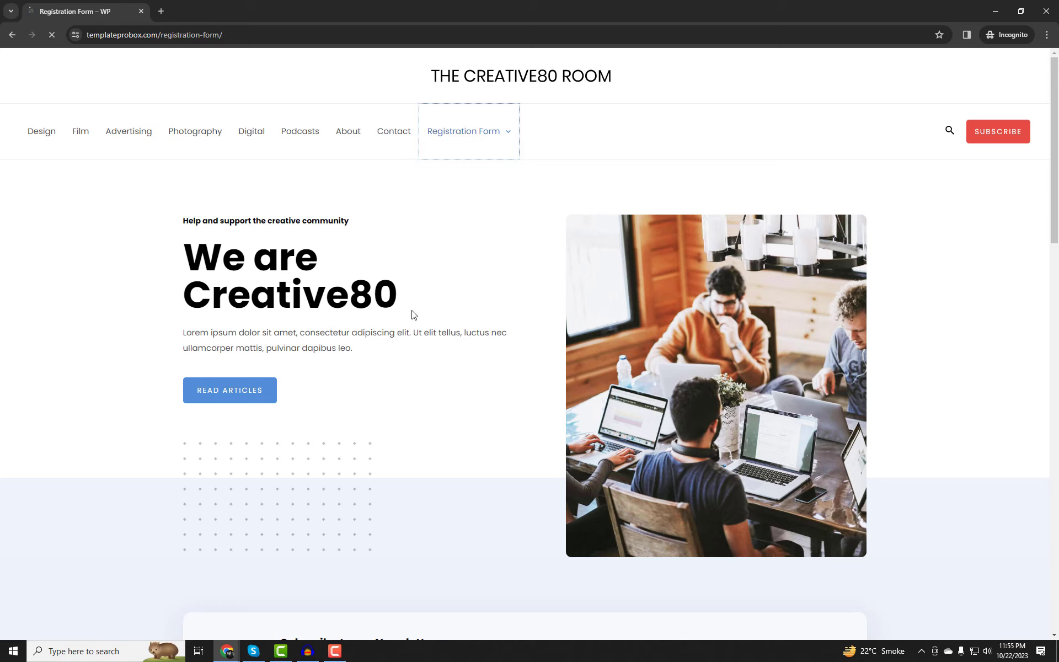
scroll(412, 312, down, 1)
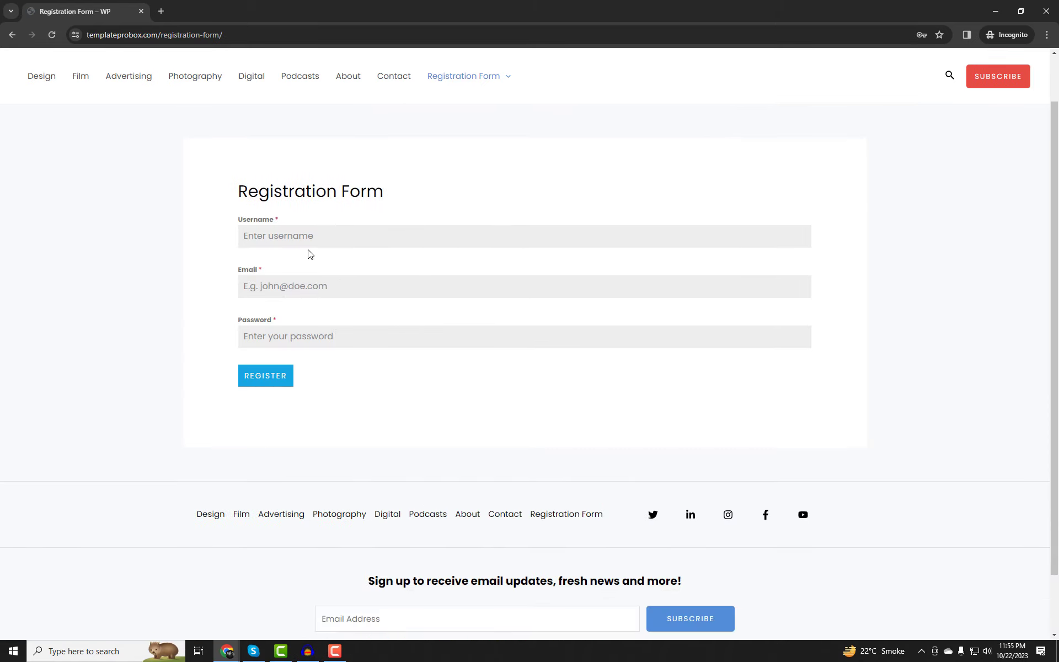
Fill the Registration Form with the account's username/e-mail and a password, then register.
click(308, 238)
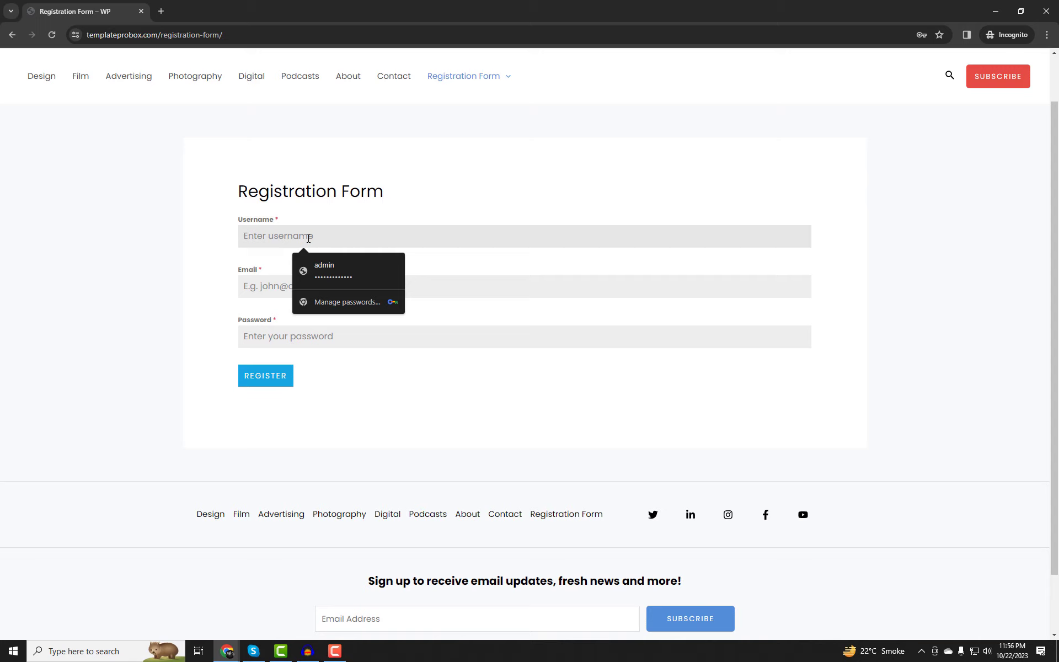
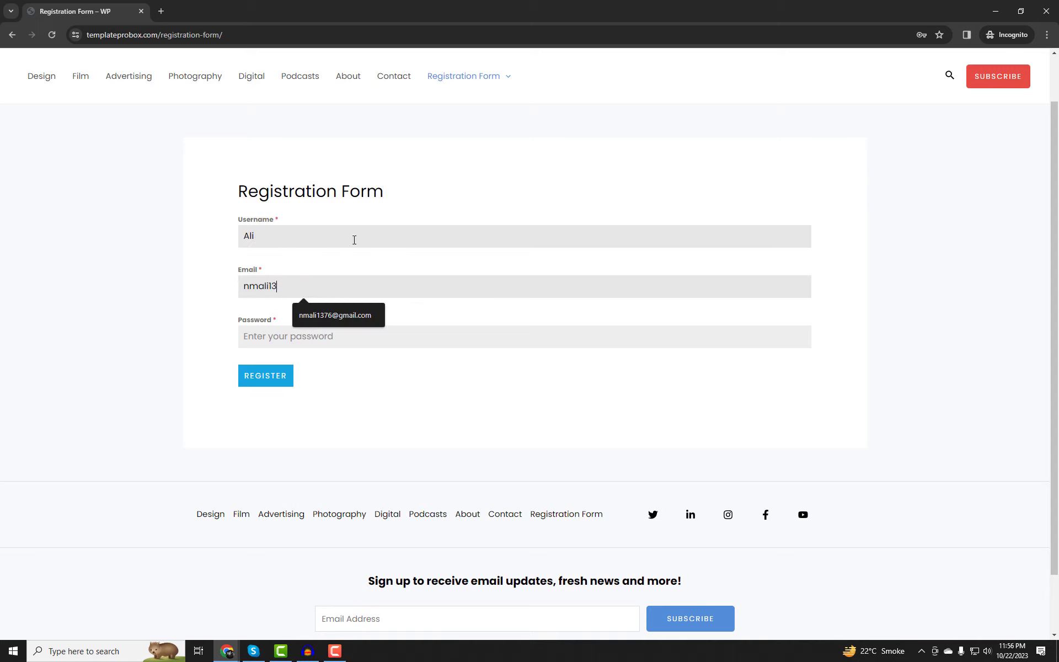
key(Tab)
text(1)
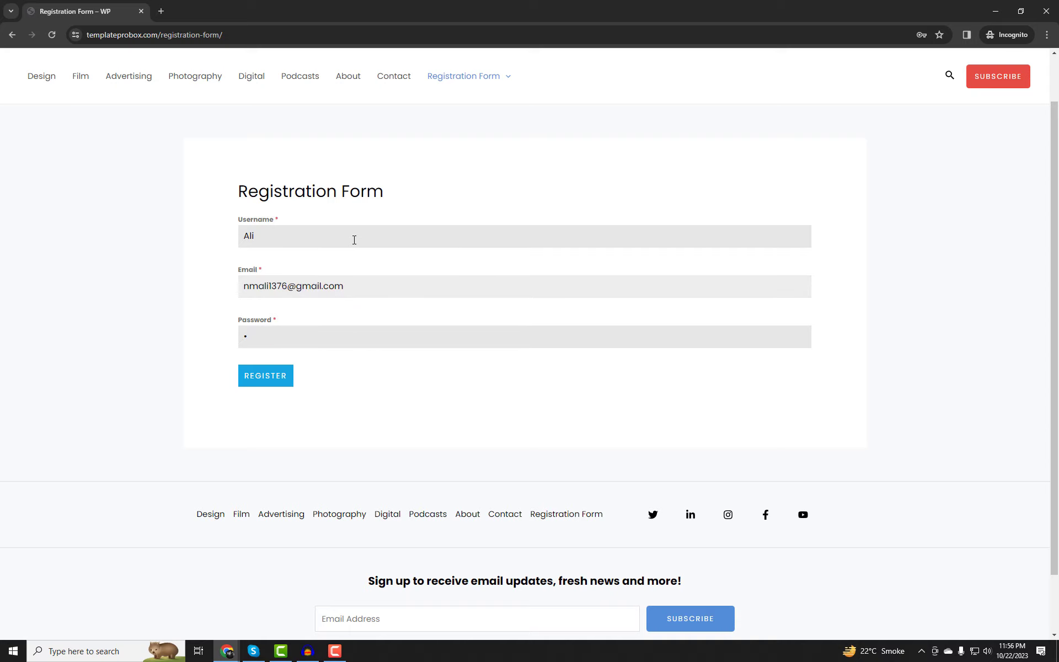
text(2)
click(277, 368)
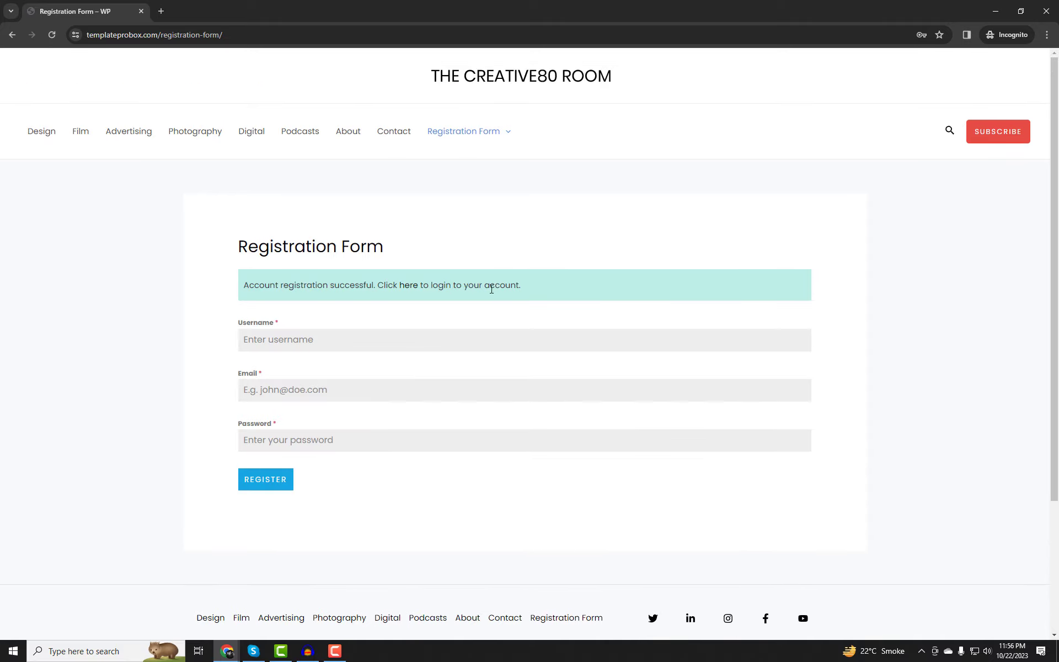
Log in on the Login page with the new account's username and password.
mouse_move(449, 145)
click(448, 178)
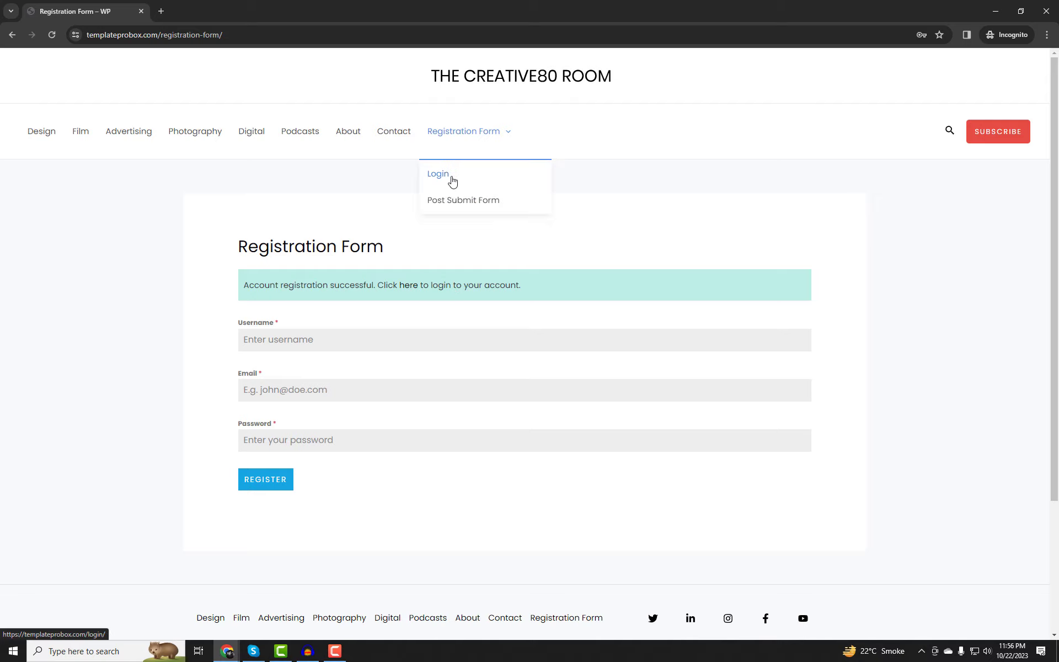
click(304, 293)
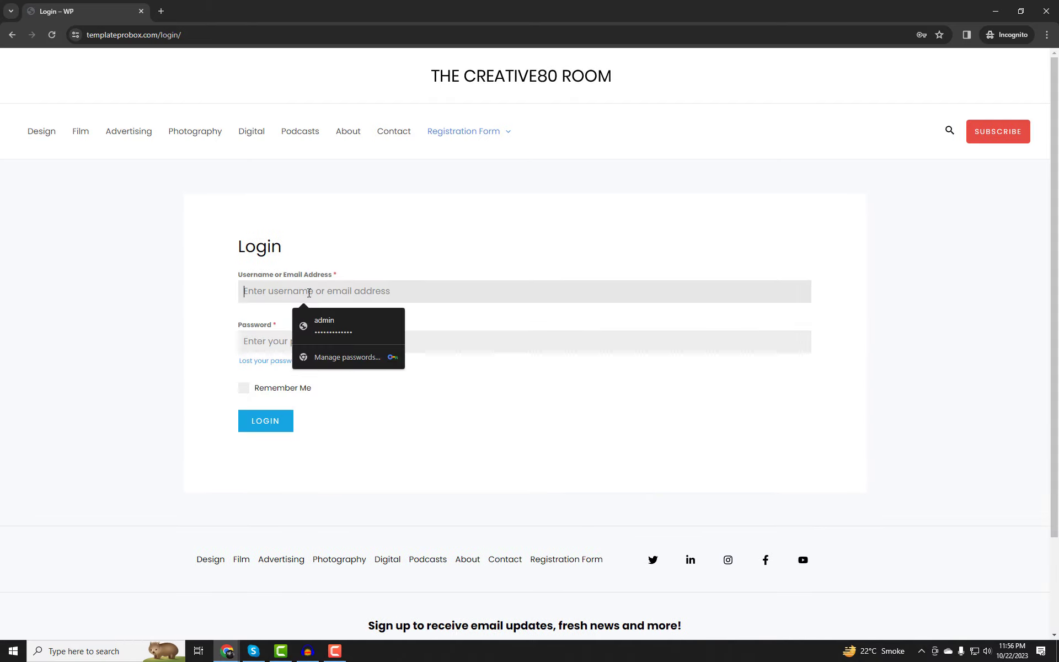
text(ali)
key(Tab)
text(a)
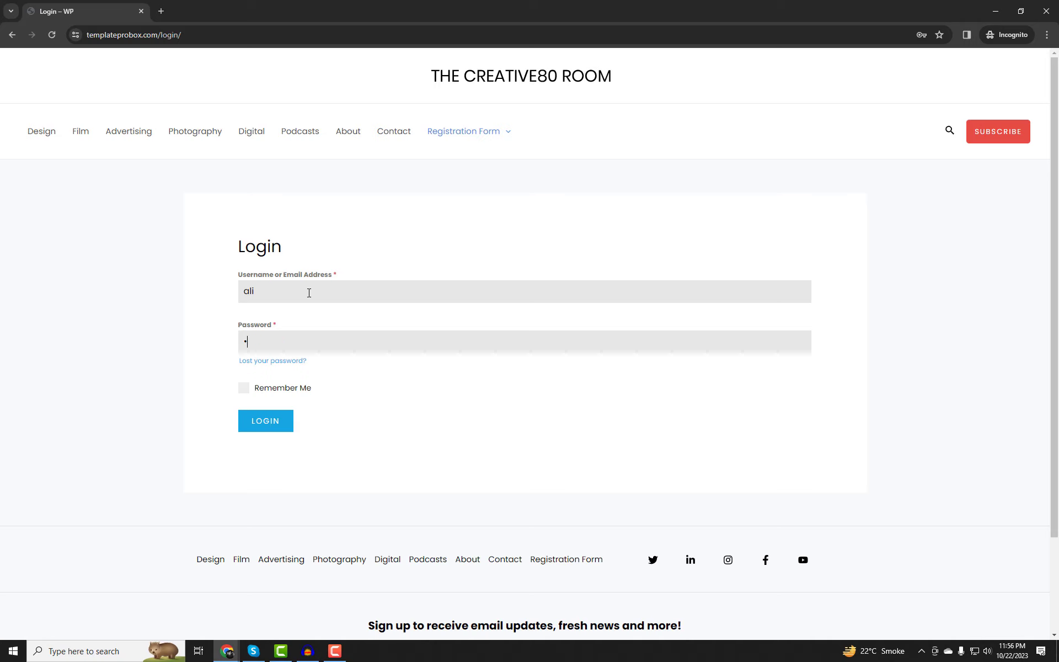
drag(315, 337, 193, 345)
text(al)
drag(250, 292, 242, 291)
click(274, 421)
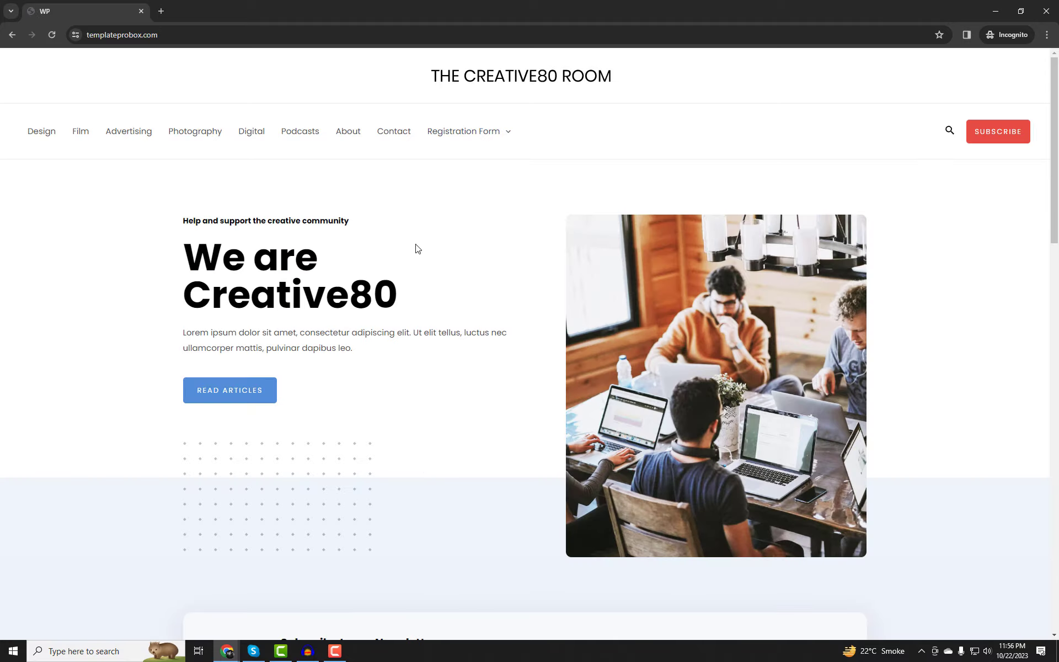
Open the Post Submit Form page and try its Name field.
mouse_move(470, 142)
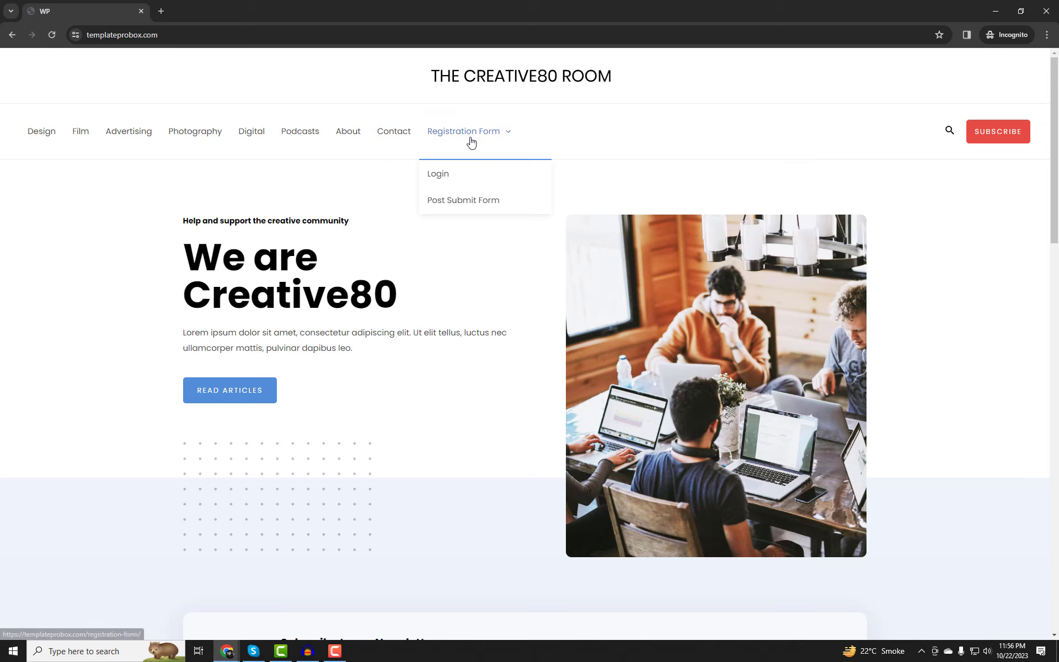
click(455, 206)
scroll(605, 414, down, 3)
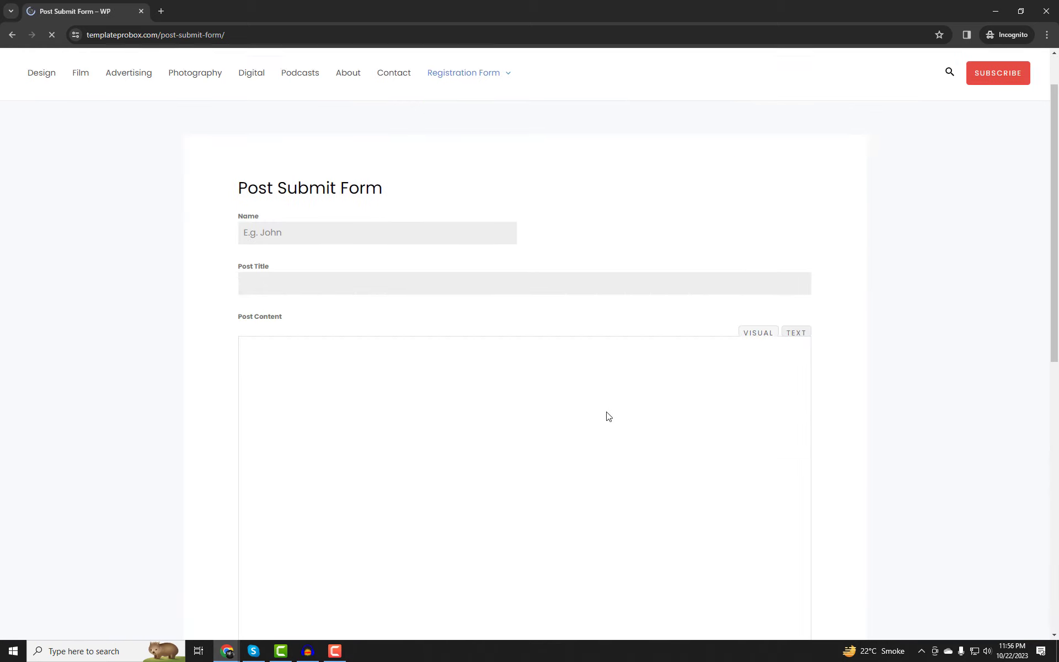
click(292, 126)
click(591, 142)
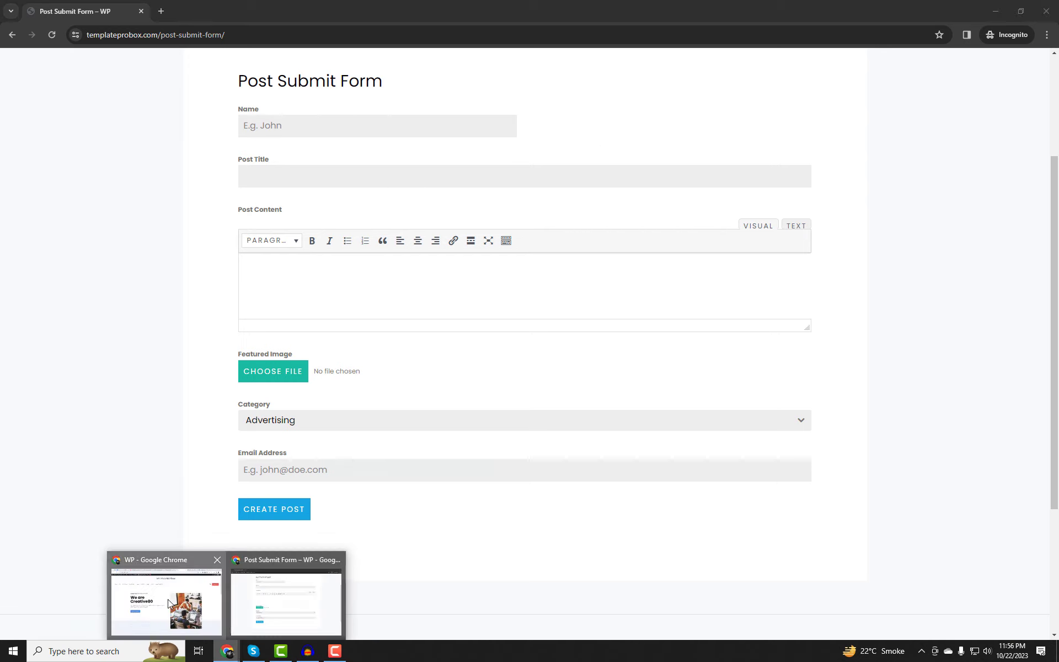
click(160, 599)
Enable the Name field's Last Name sub-field, relabel the first as 'First Name', and update.
click(250, 11)
click(366, 358)
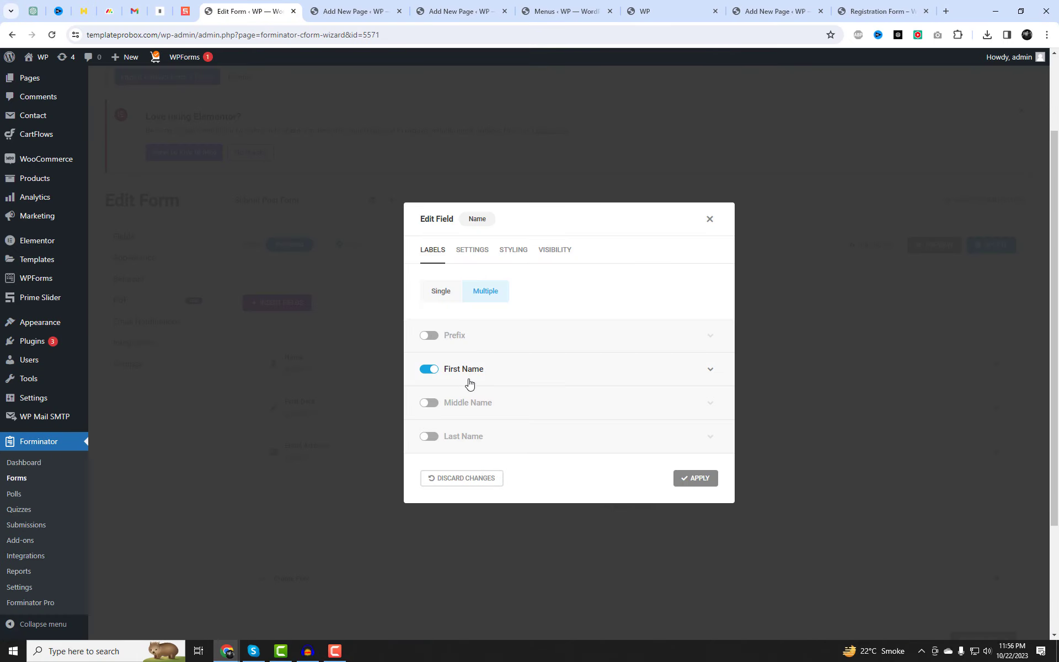
click(431, 437)
click(490, 376)
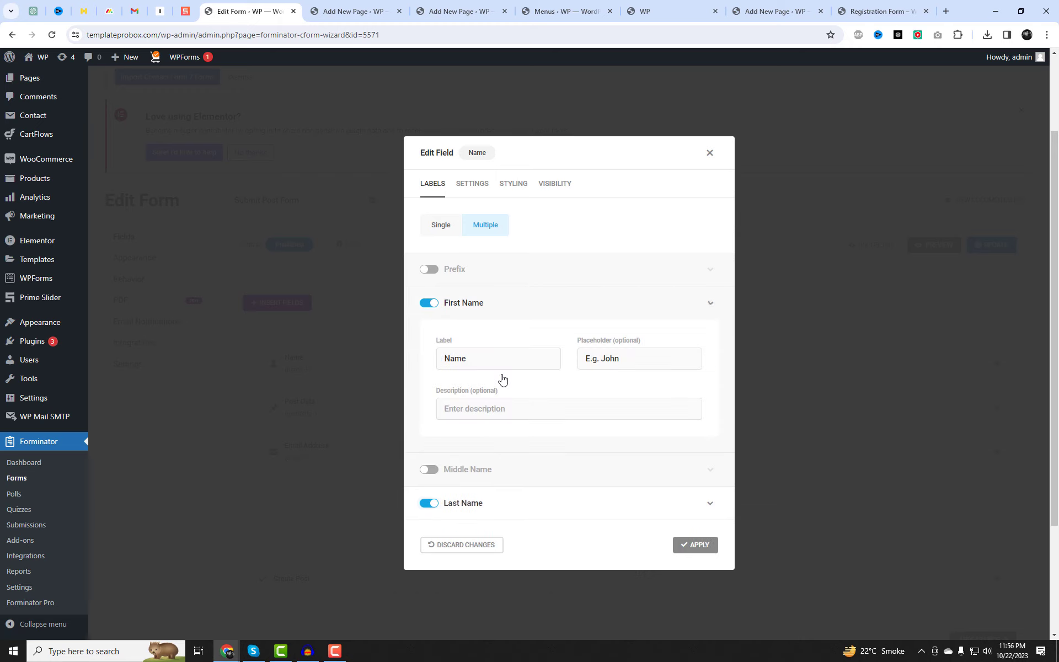
click(445, 361)
text(First)
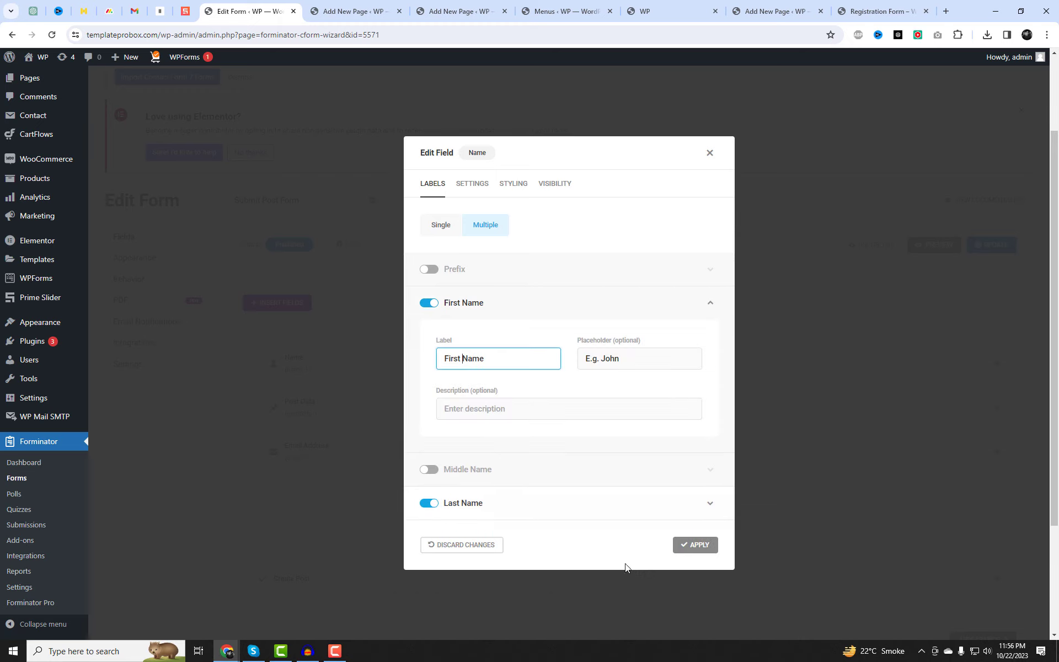
click(698, 545)
click(993, 244)
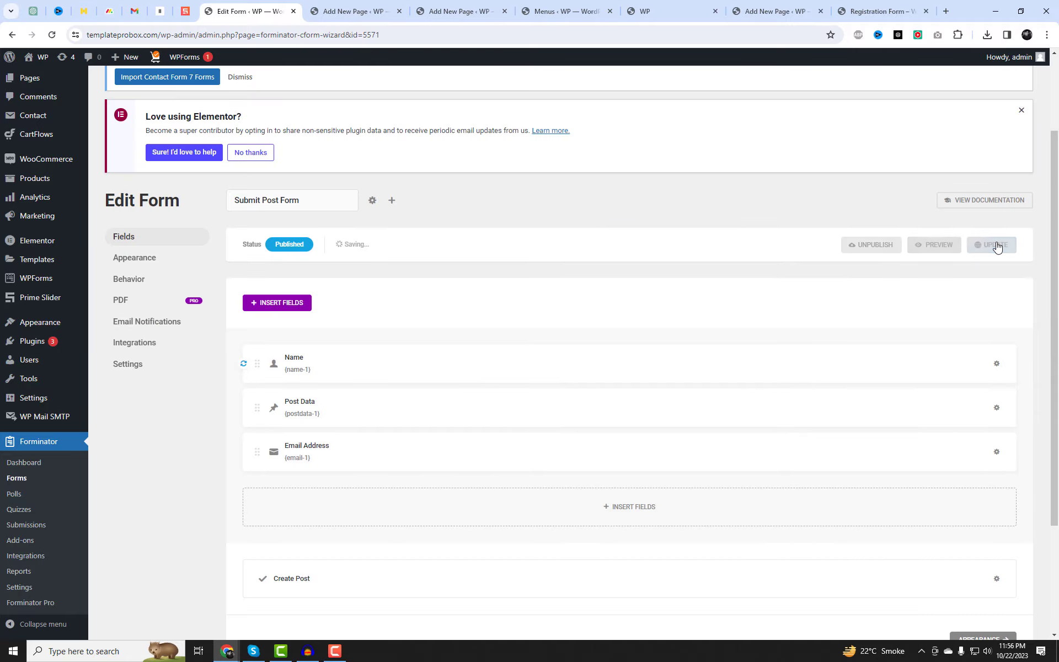
Reload the live Post Submit Form and fill in the First Name and Last Name fields.
mouse_move(226, 653)
click(303, 621)
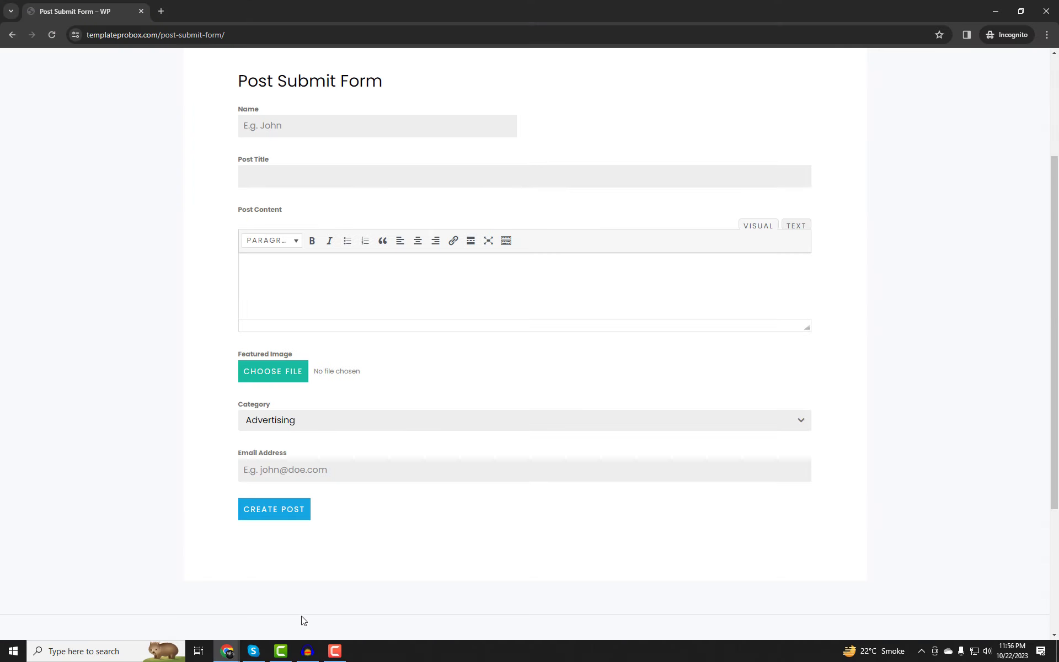
key(F5)
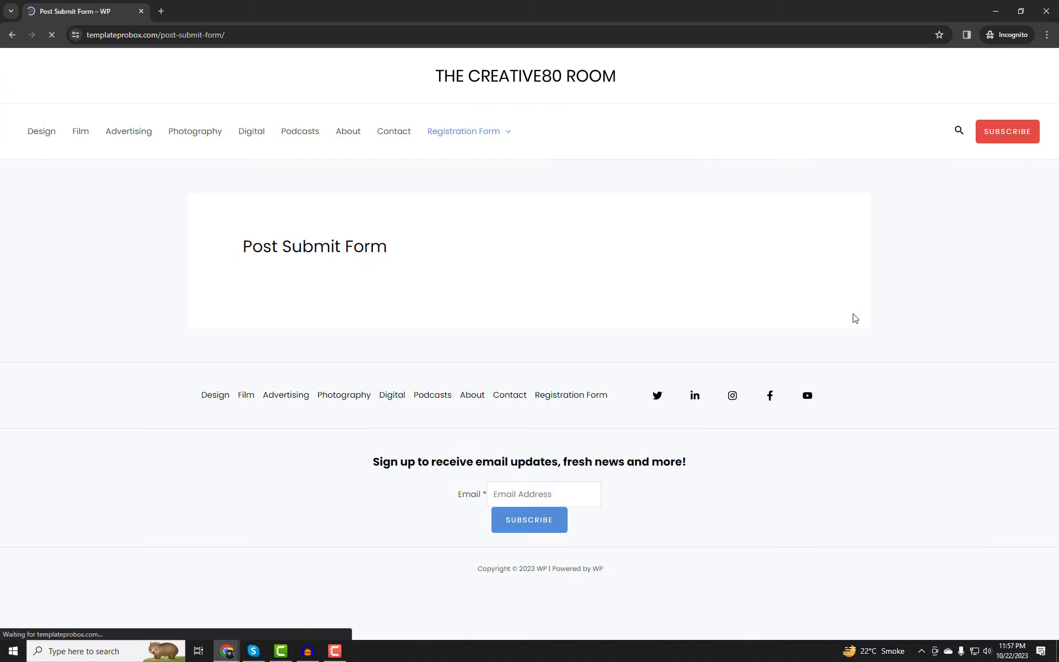
click(277, 180)
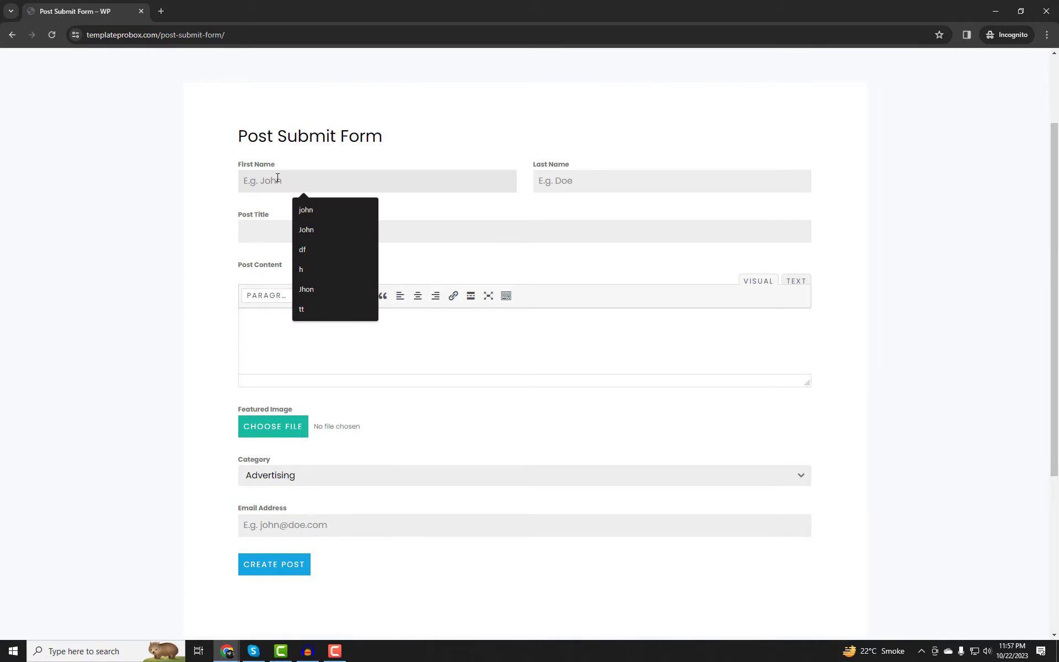
key(Tab)
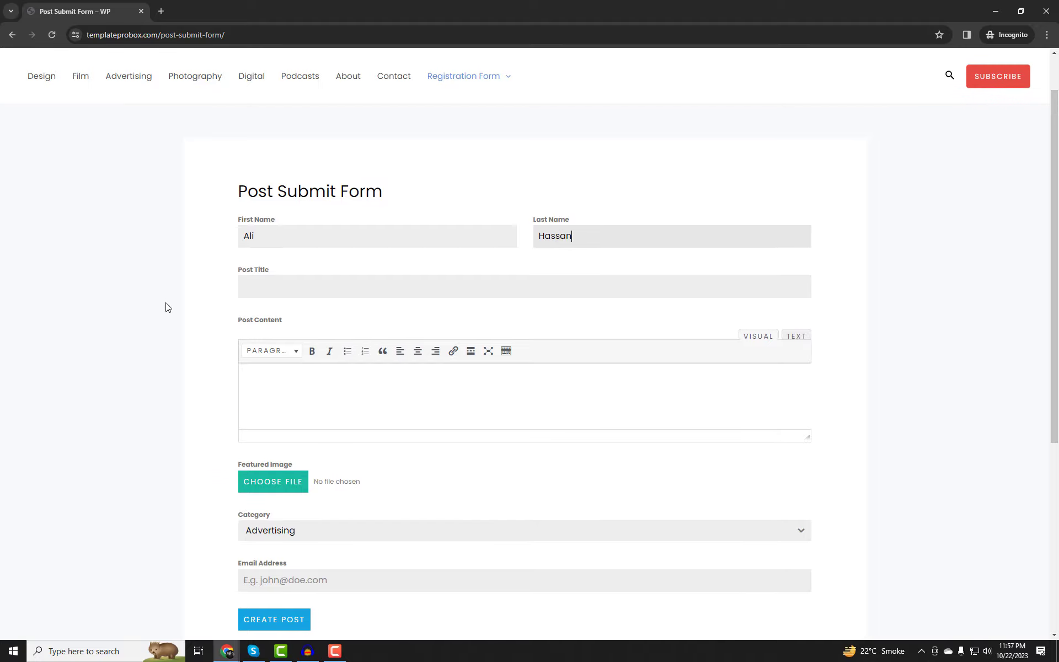
click(268, 283)
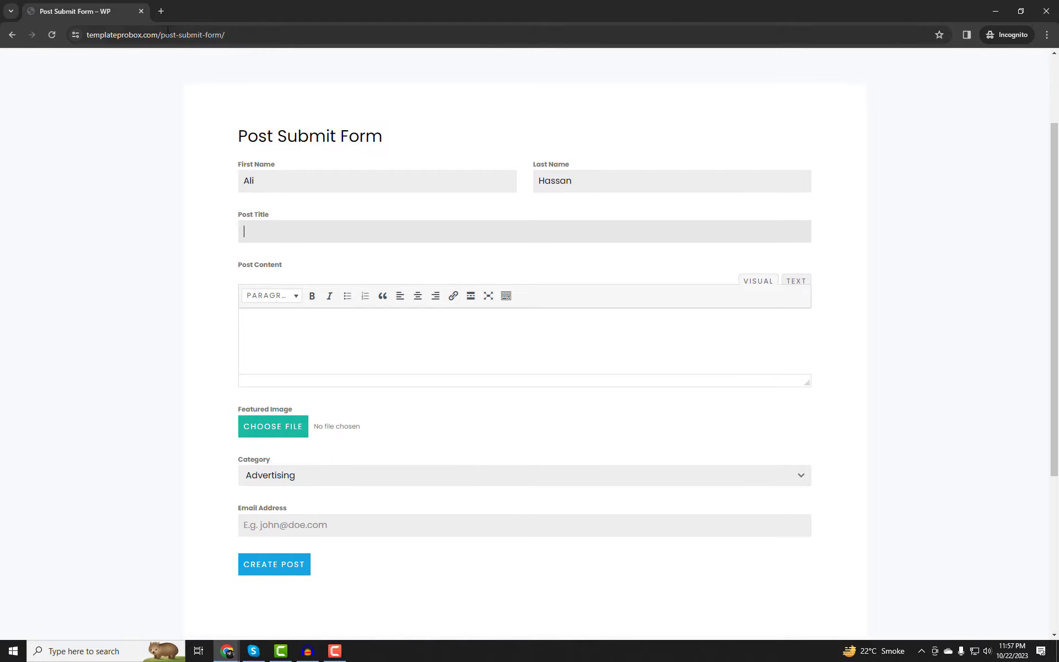
click(162, 13)
Generate five Lorem Ipsum paragraphs on lipsum.com, select them, and begin the title 'Test Post From'.
text(Lourm ipusm)
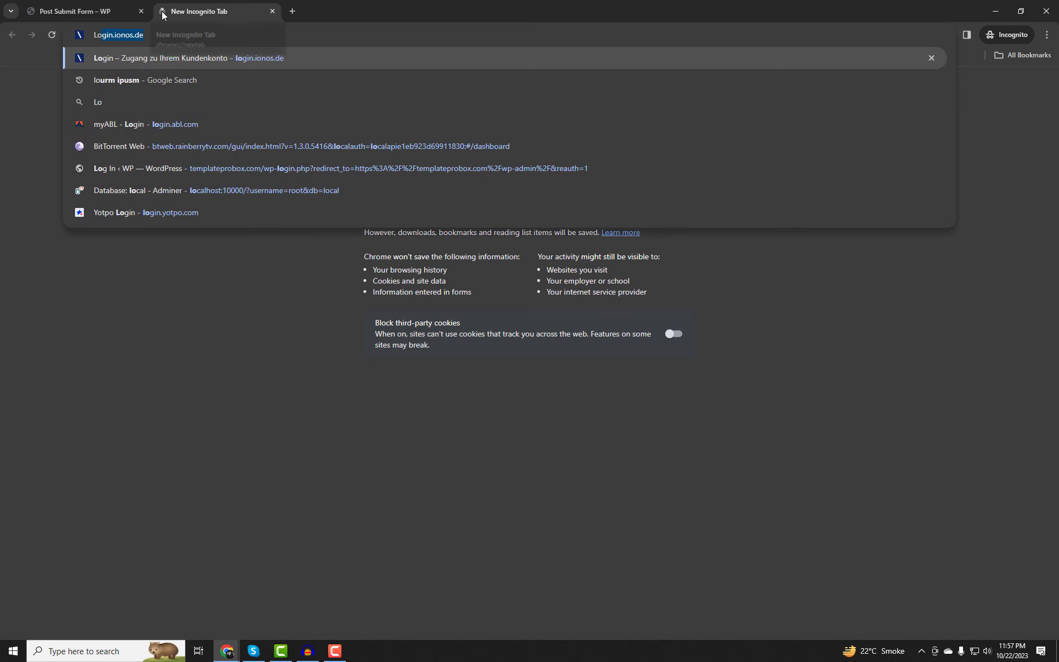
key(Return)
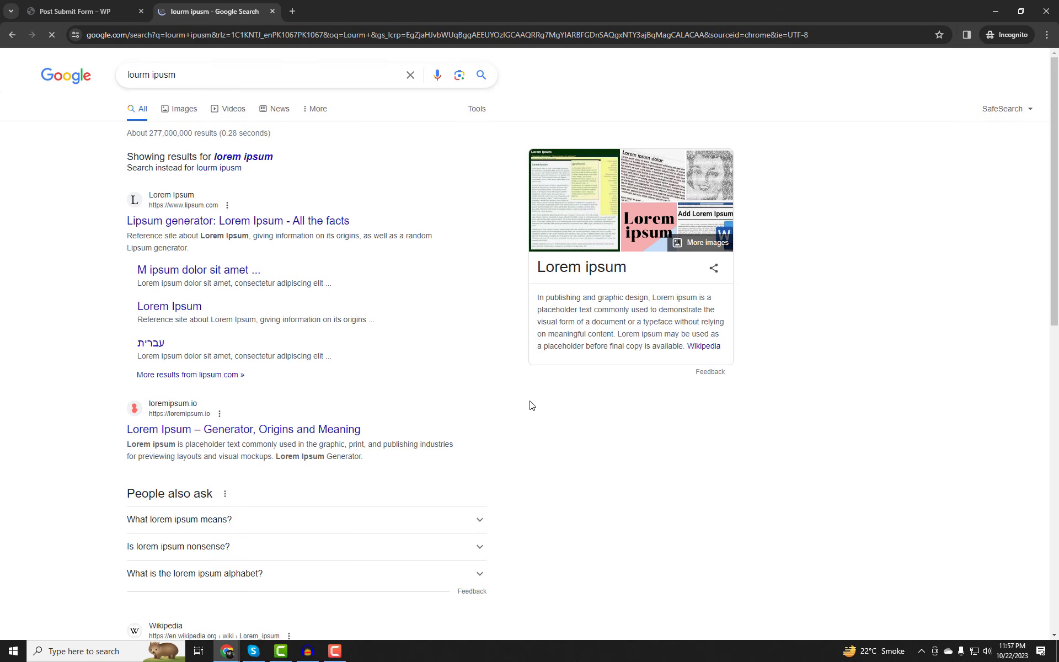
click(223, 157)
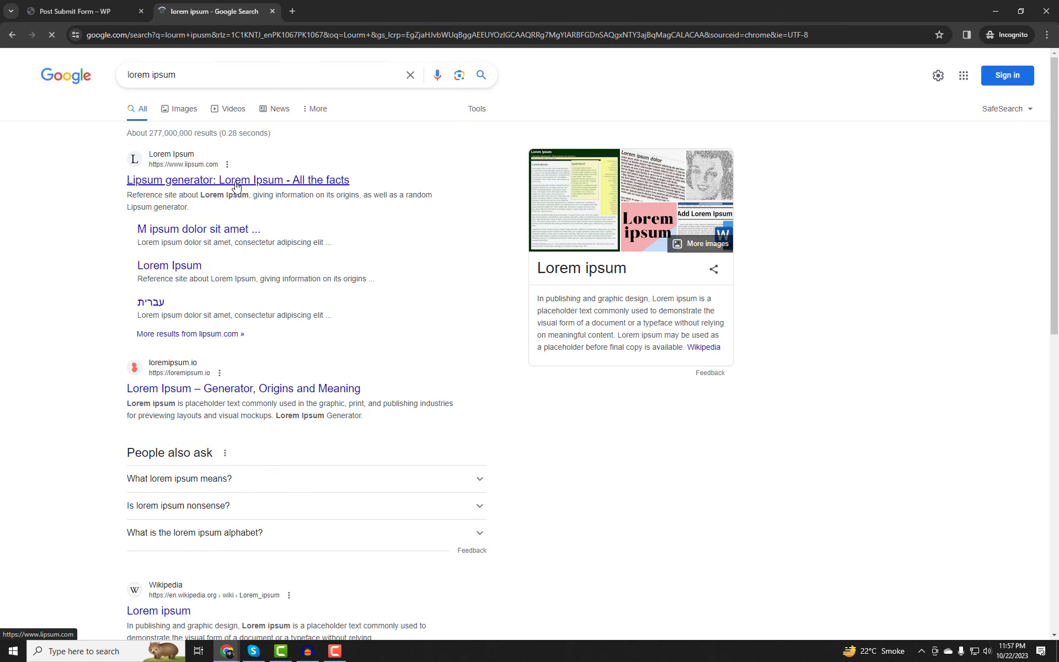
click(226, 180)
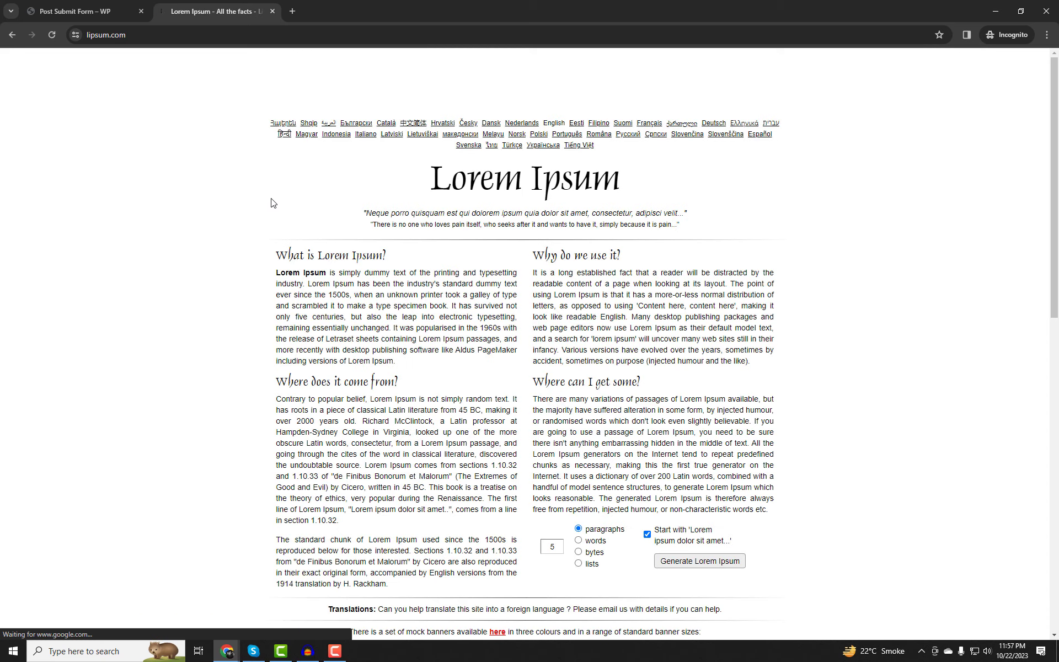
click(682, 588)
scroll(549, 443, down, 1)
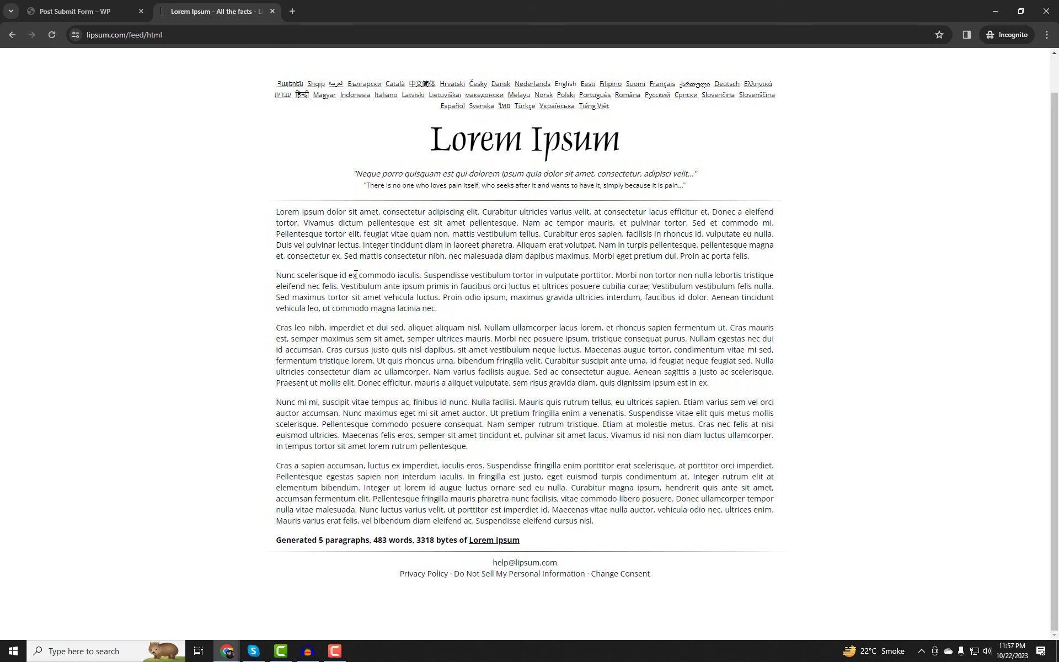
drag(284, 224, 636, 532)
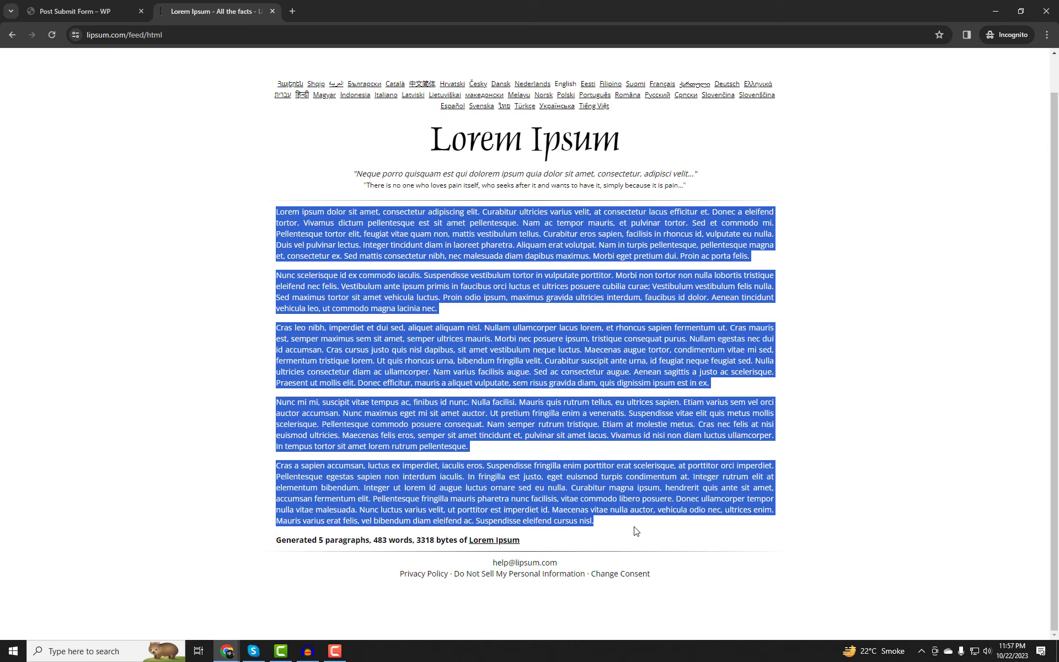
click(102, 9)
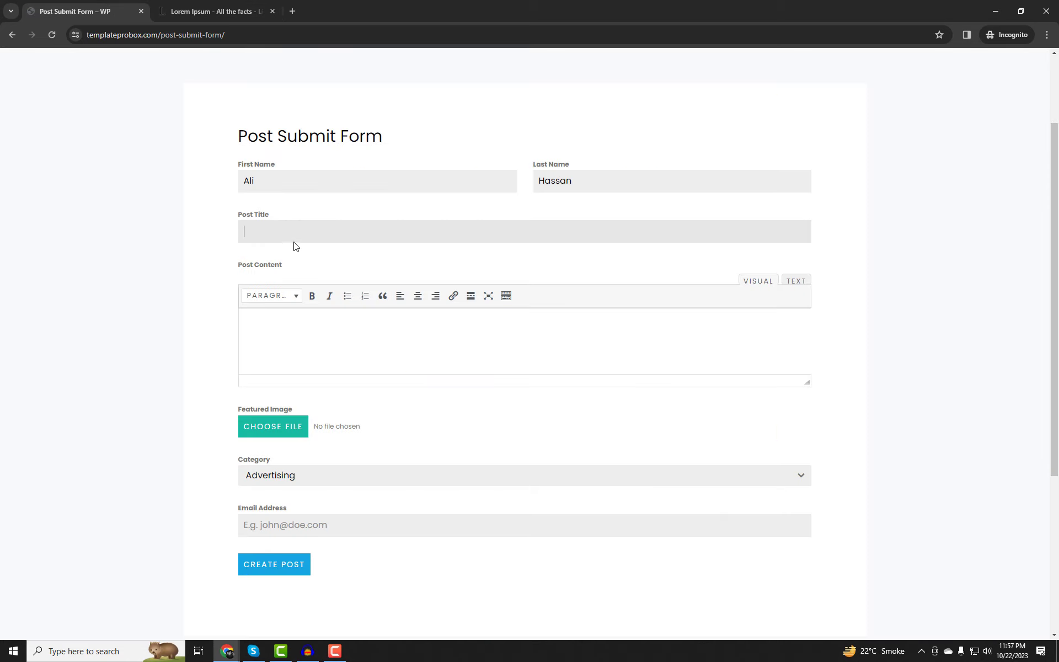
text(Test Post From User #01)
Paste the Lorem Ipsum into Post Content and make its first sentence an H2 heading.
key(ctrl+v)
drag(809, 381, 808, 623)
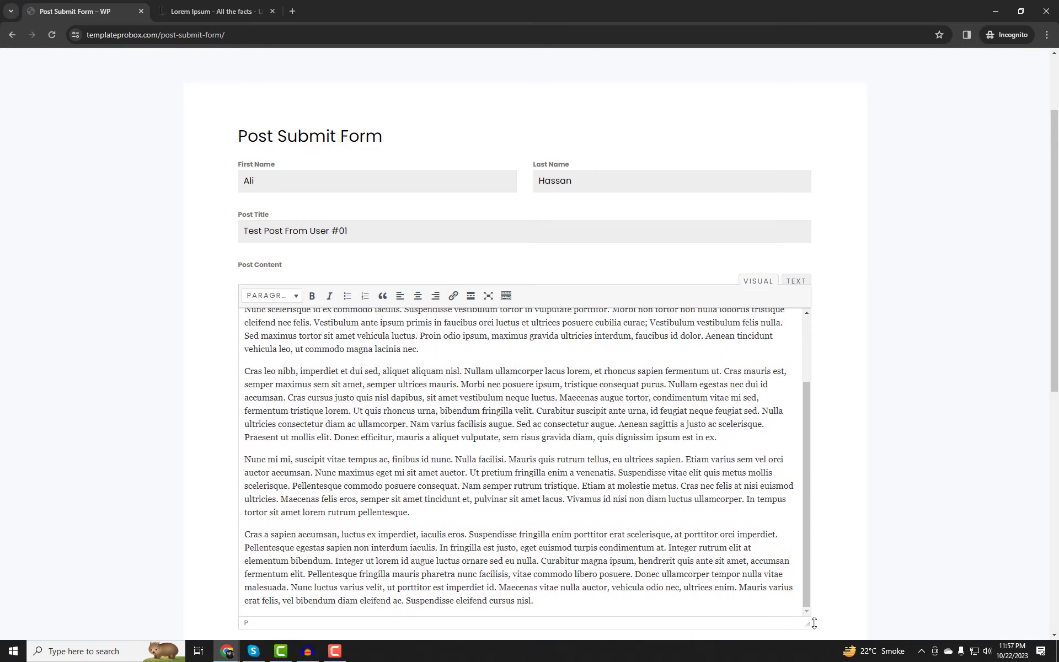
scroll(298, 362, up, 5)
drag(248, 327, 461, 325)
key(ctrl+c)
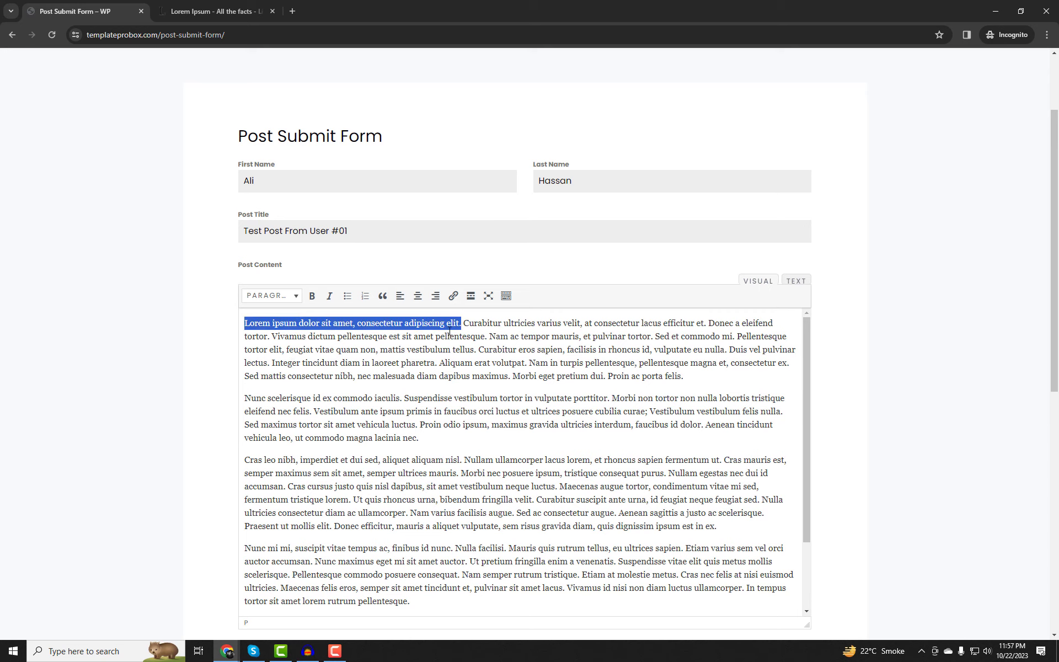
click(245, 324)
key(Return)
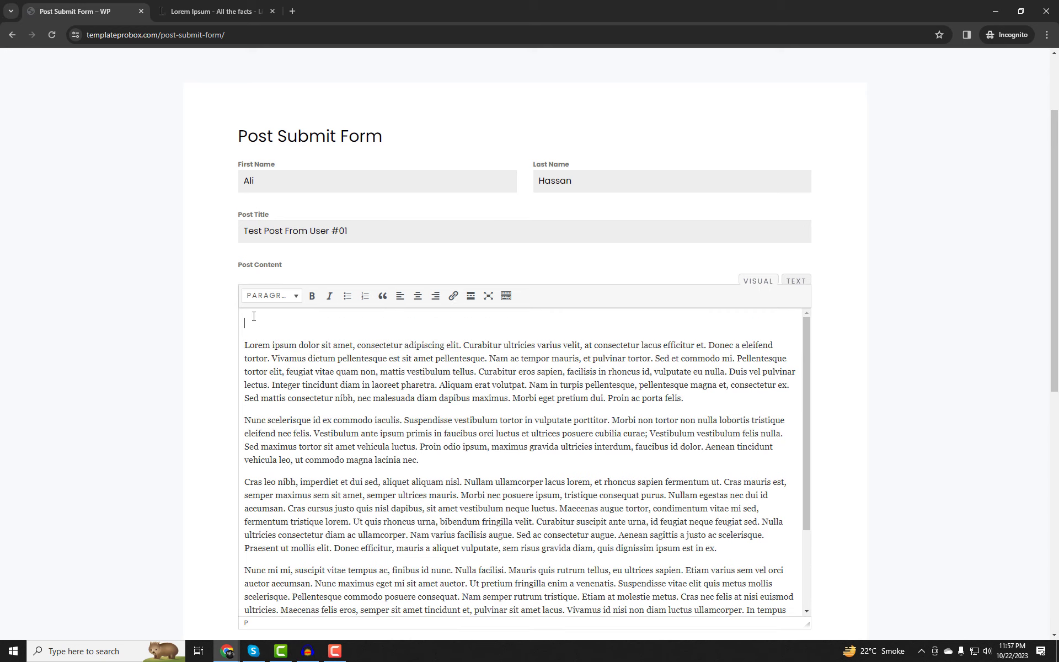
click(254, 316)
key(ctrl+v)
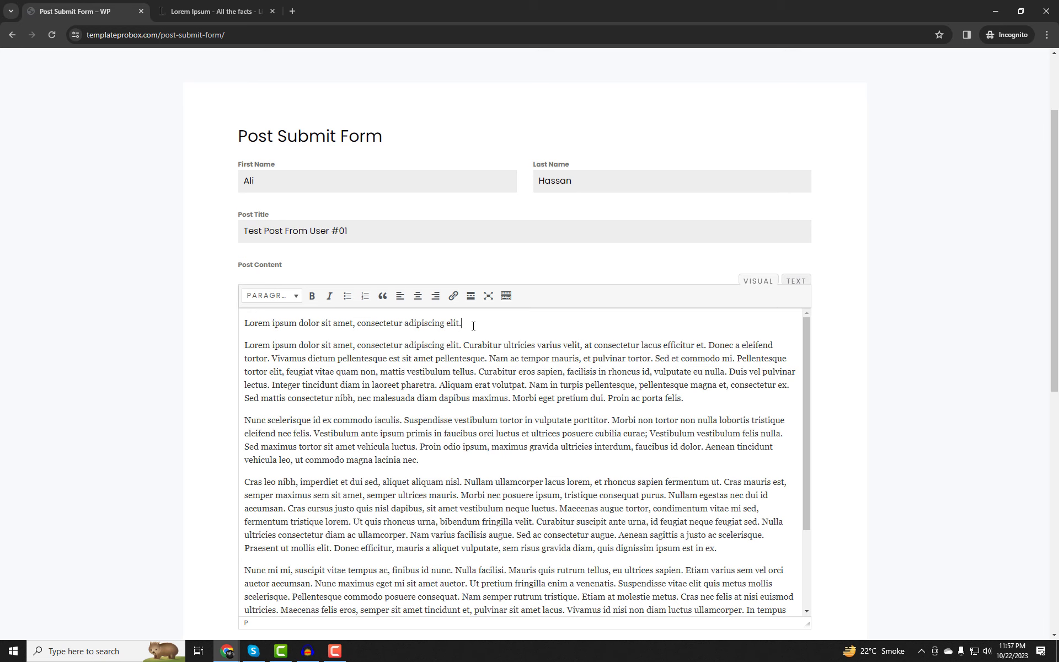
click(796, 281)
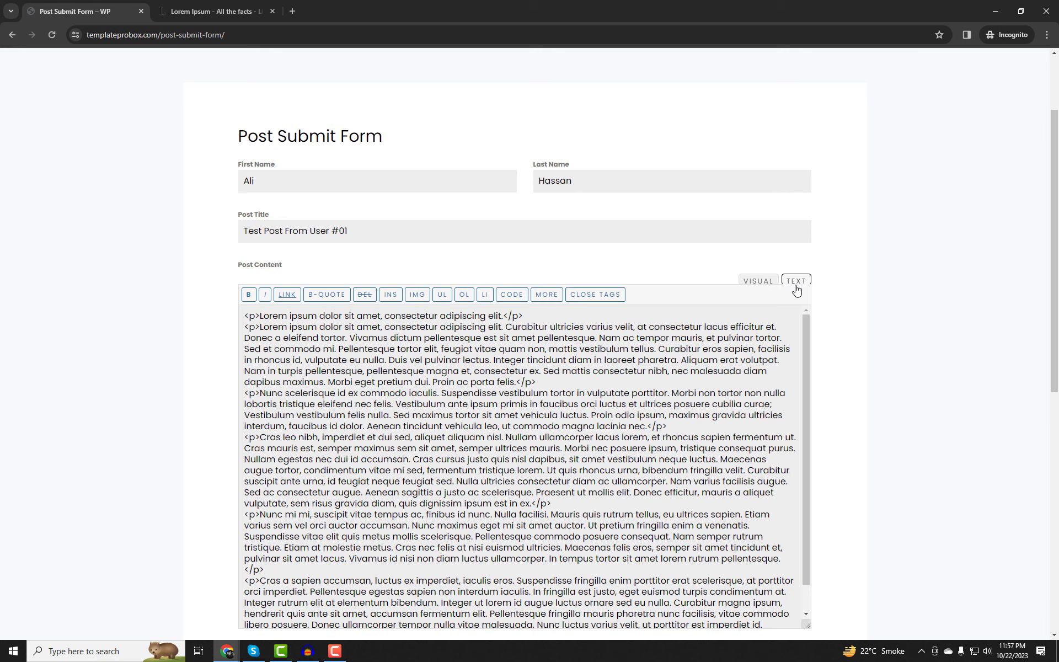
click(250, 316)
text(h2)
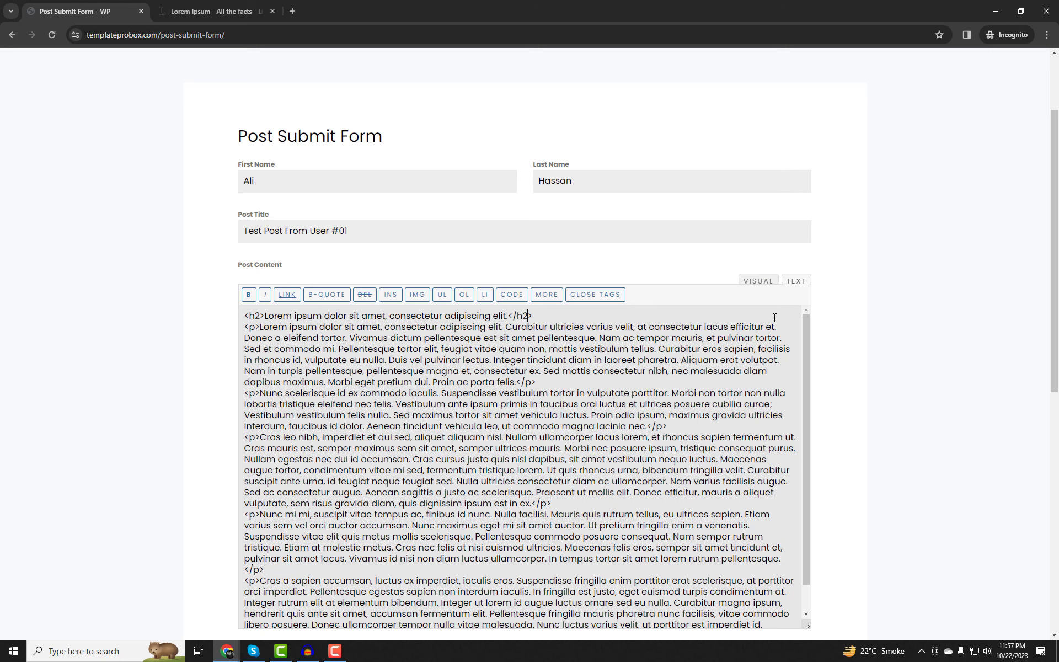
click(759, 281)
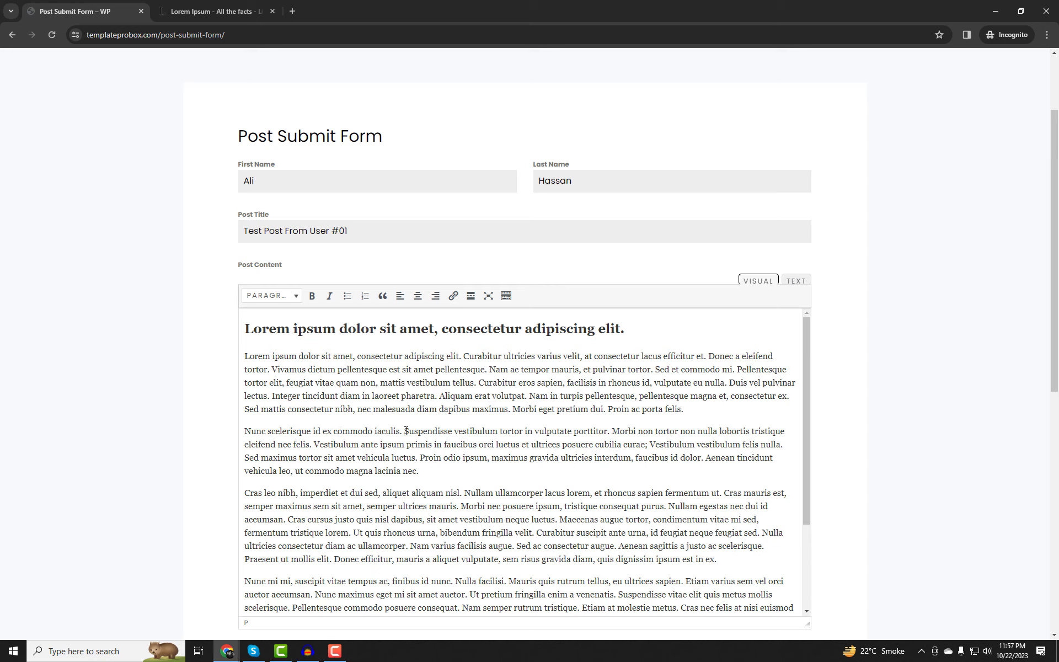
Add 'Suspendisse vestibulum tortor in vulputate porttitor.' as an H3 after the first paragraph.
drag(407, 431, 614, 433)
key(ctrl+c)
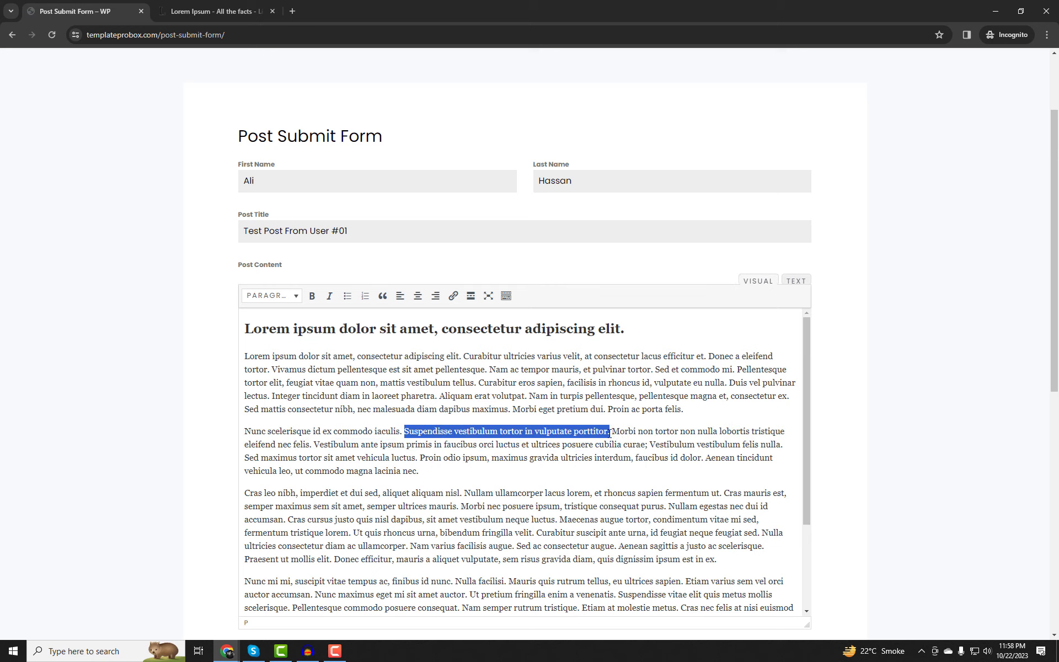
click(686, 414)
key(Return)
key(Return)
key(ctrl+v)
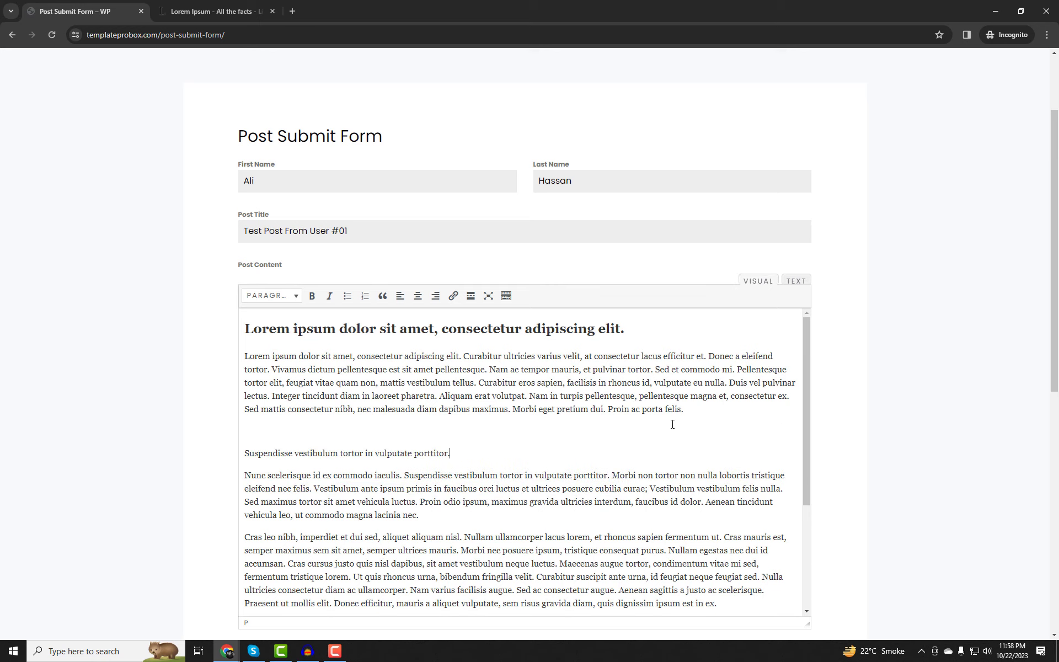
click(796, 281)
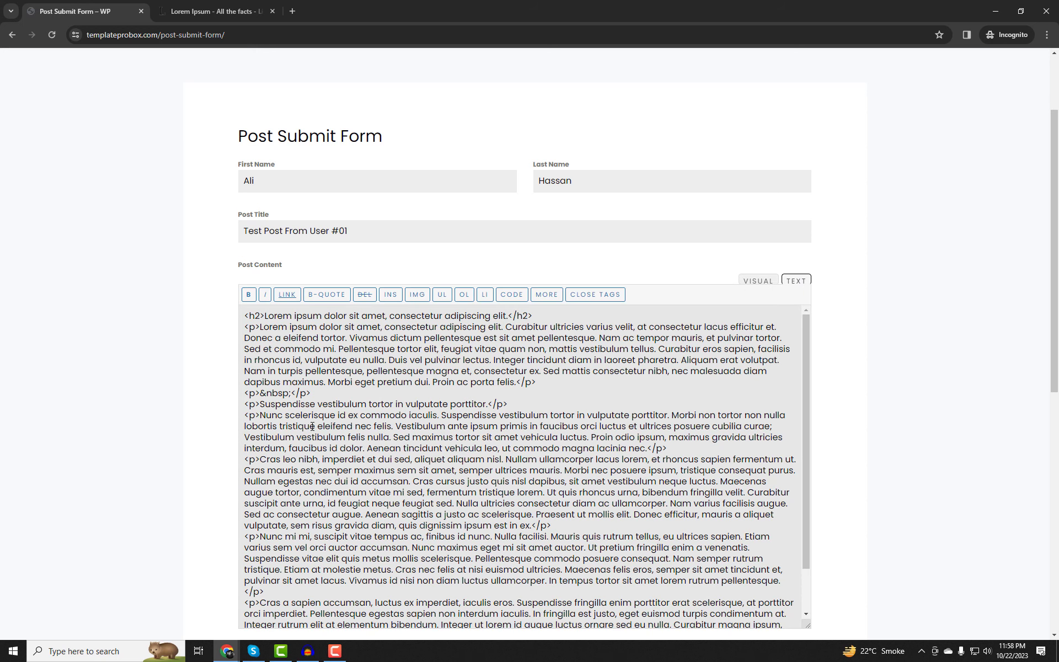
double_click(251, 405)
text(h3)
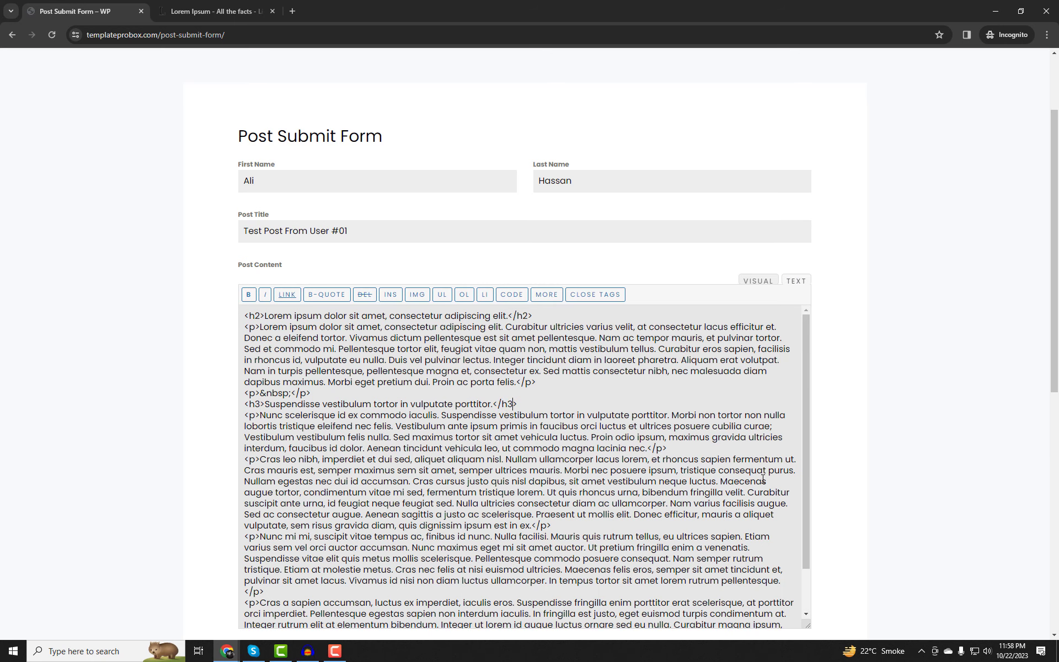
click(759, 283)
scroll(295, 316, down, 2)
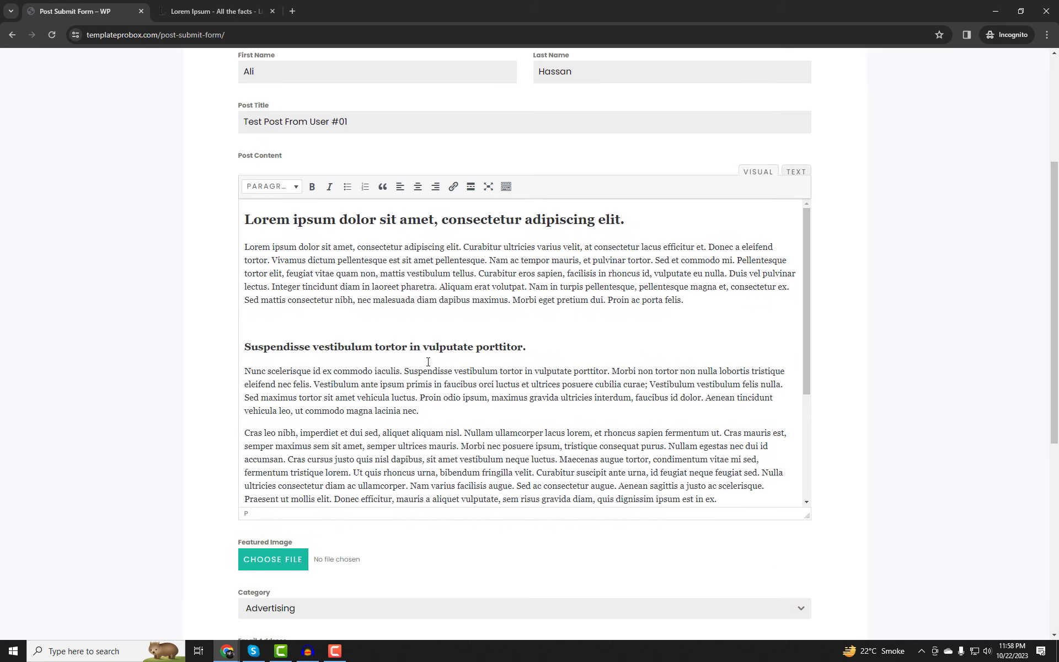
Remove the empty paragraph above the Suspendisse heading and add one below it.
click(294, 316)
key(Delete)
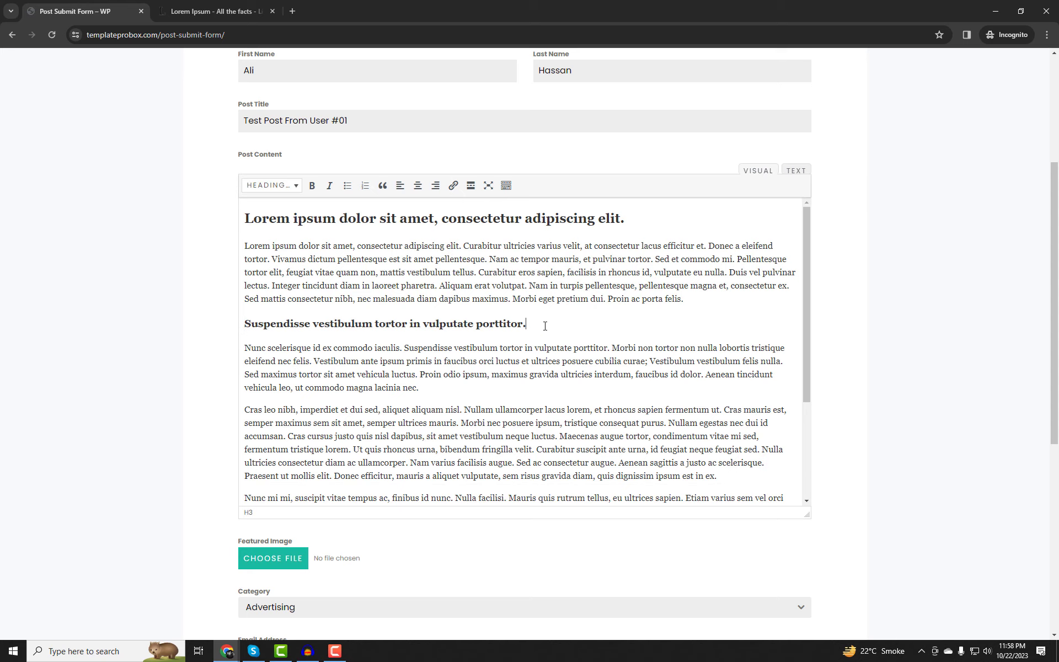
key(Return)
scroll(362, 370, up, 2)
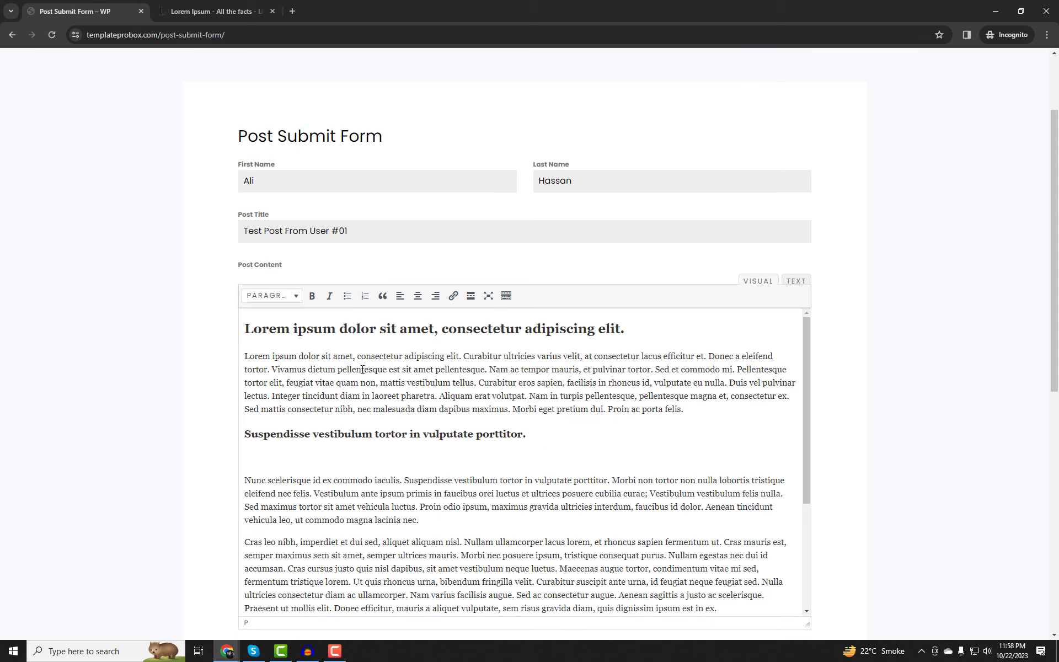
scroll(395, 424, down, 2)
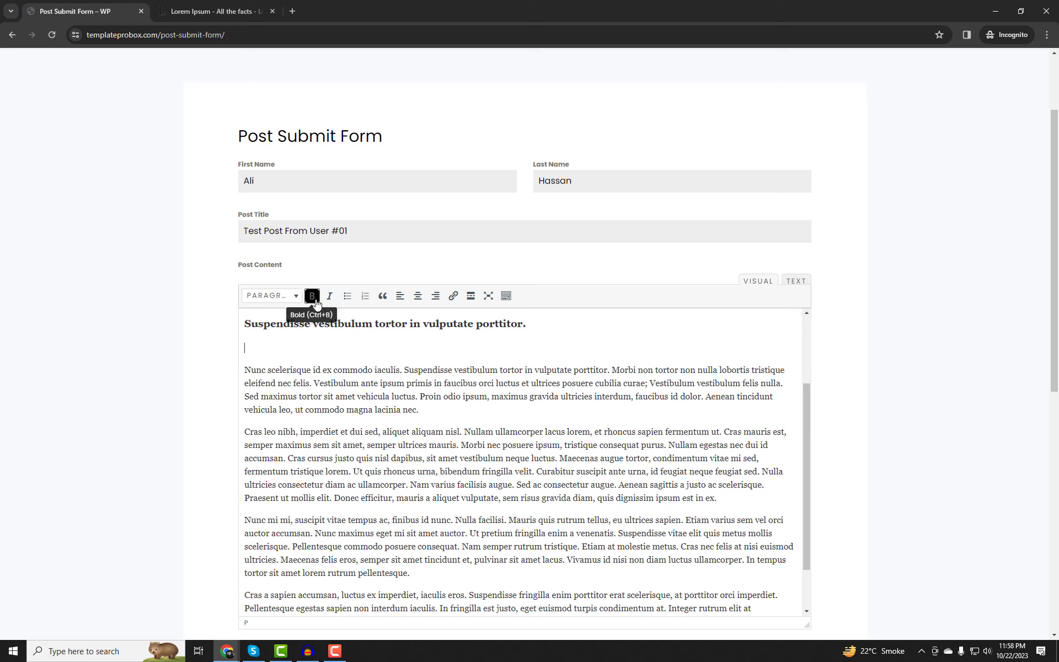
click(277, 298)
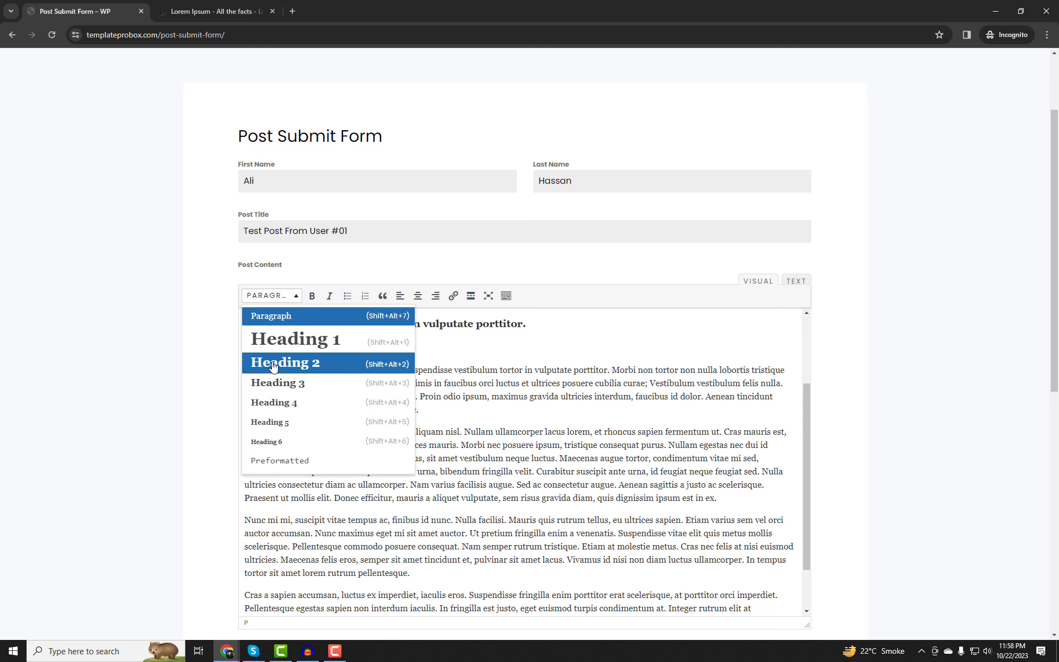
click(920, 447)
scroll(920, 447, down, 1)
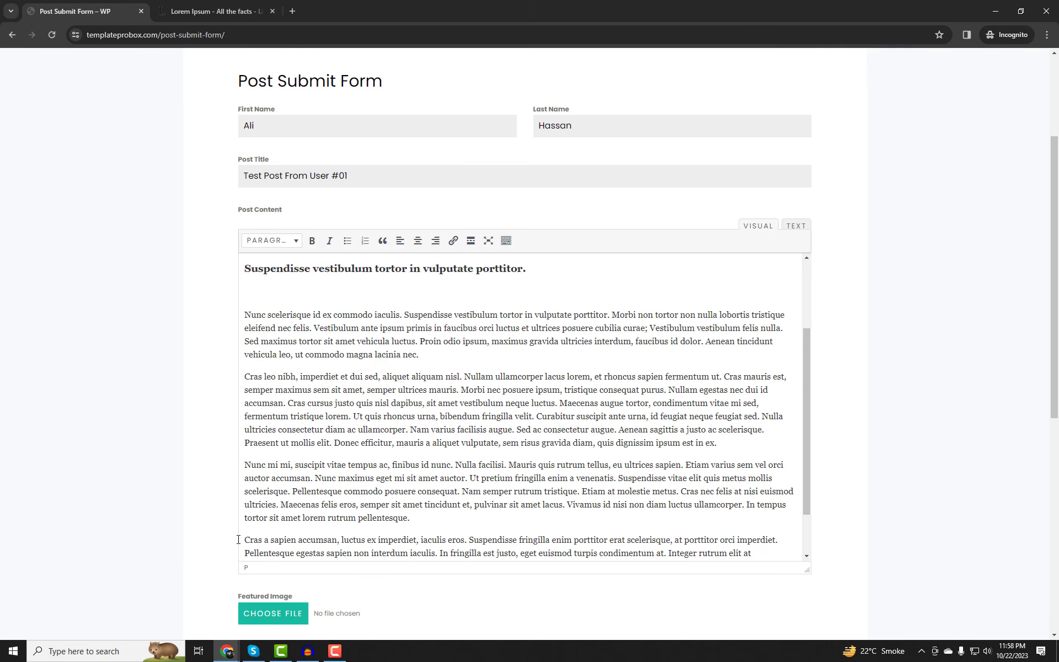
scroll(399, 536, down, 1)
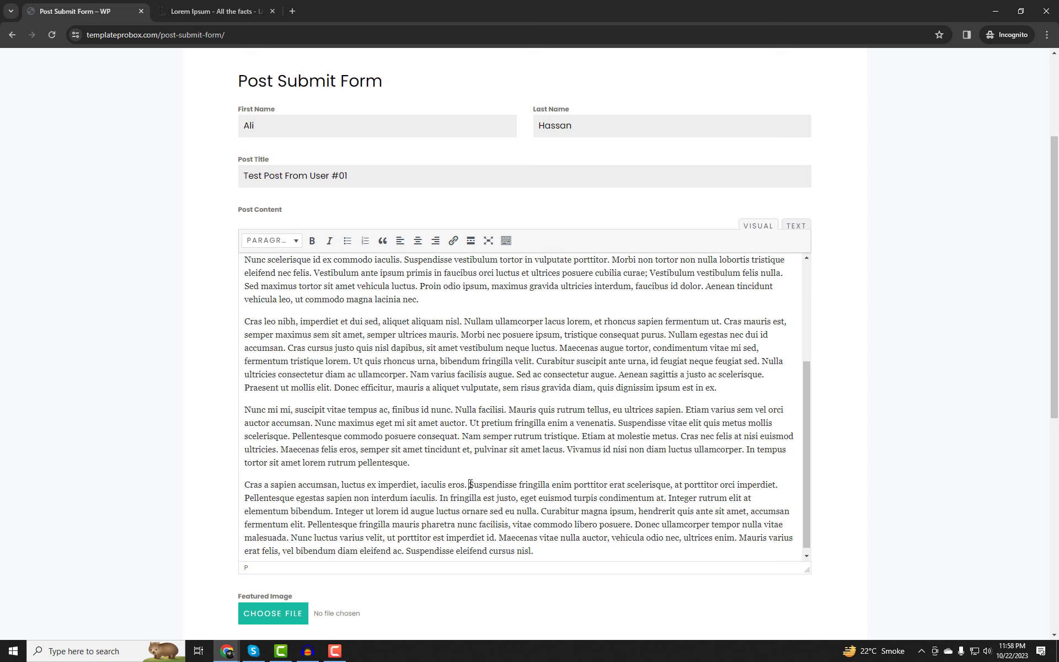
Split 'Cras a sapien accumsan, luctus ex imperdiet, iaculis eros.' into its own Heading 4.
key(Return)
drag(469, 485, 251, 490)
click(272, 240)
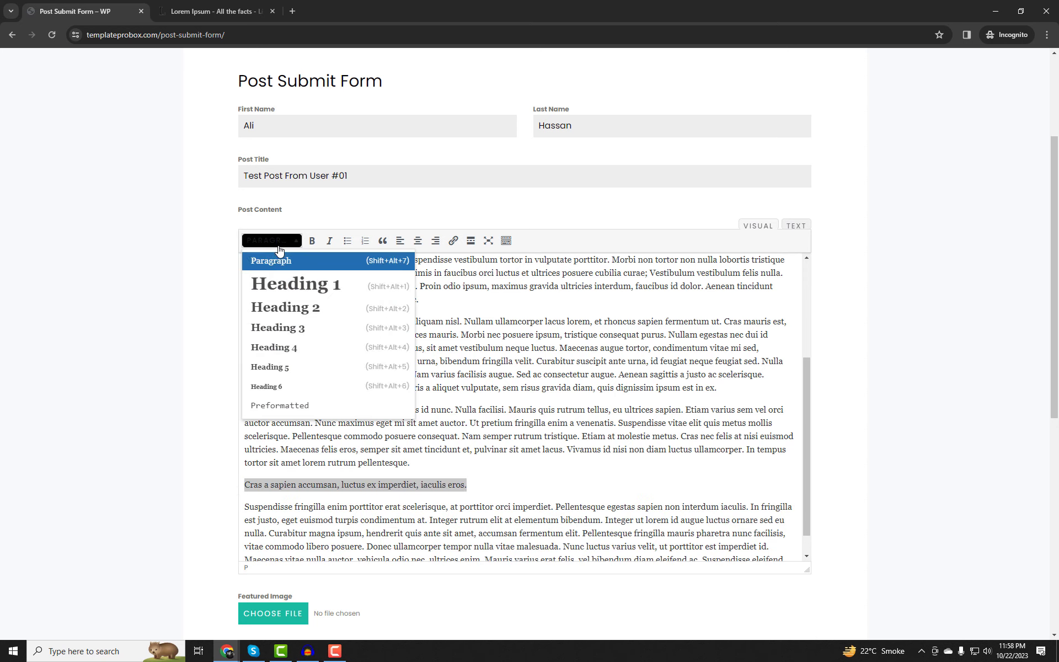
click(283, 359)
drag(567, 449, 571, 449)
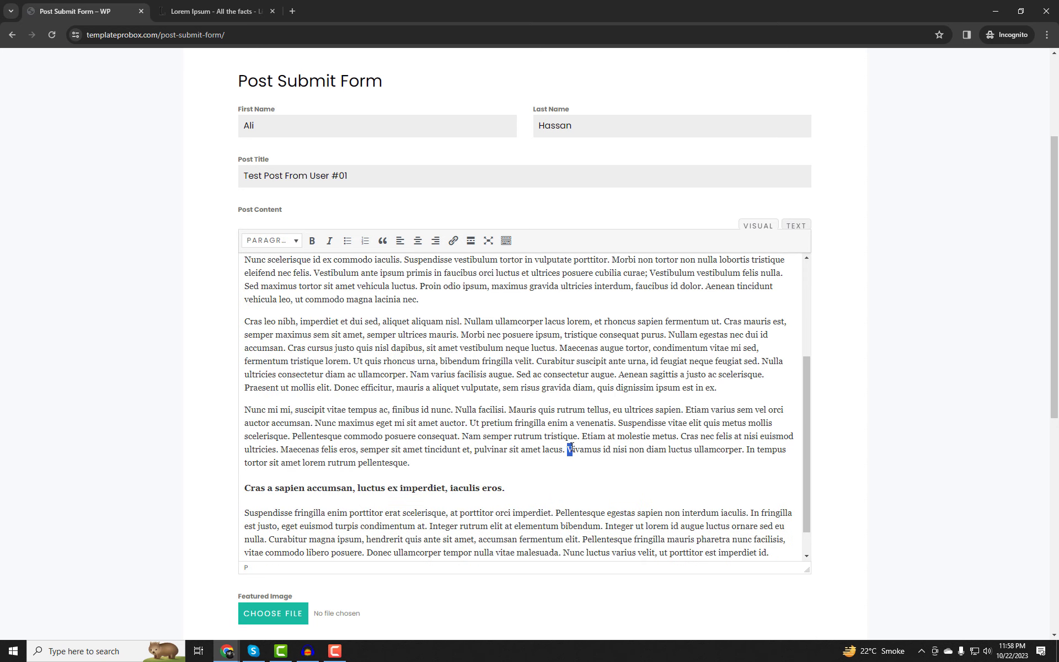
scroll(570, 449, down, 1)
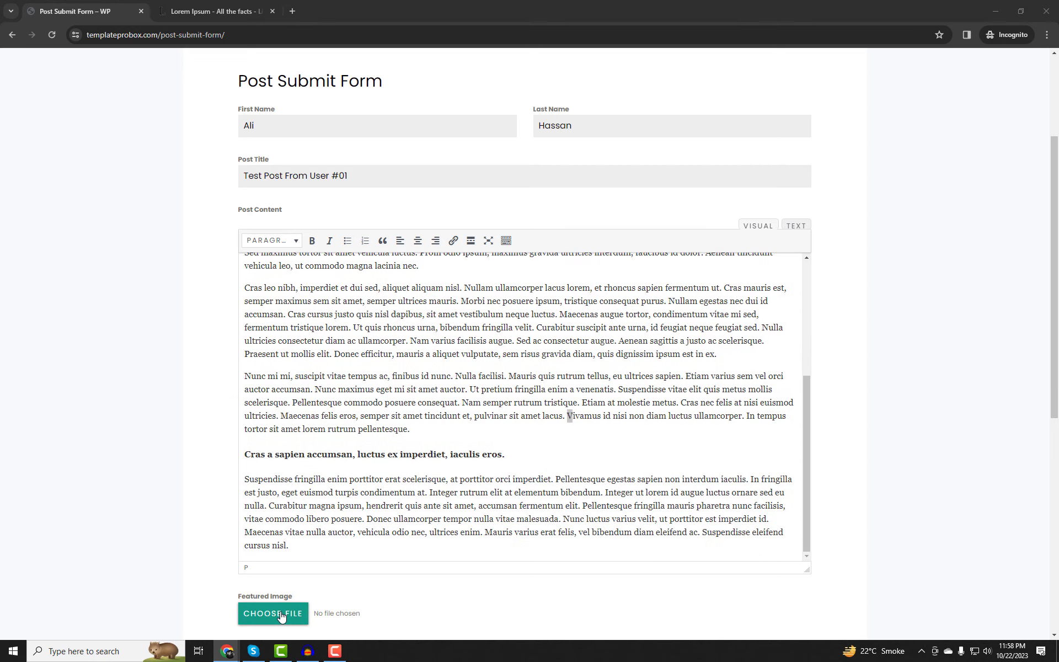
click(279, 614)
Attach blog-10.jpg from Desktop > Post Images as the post's featured image.
click(47, 95)
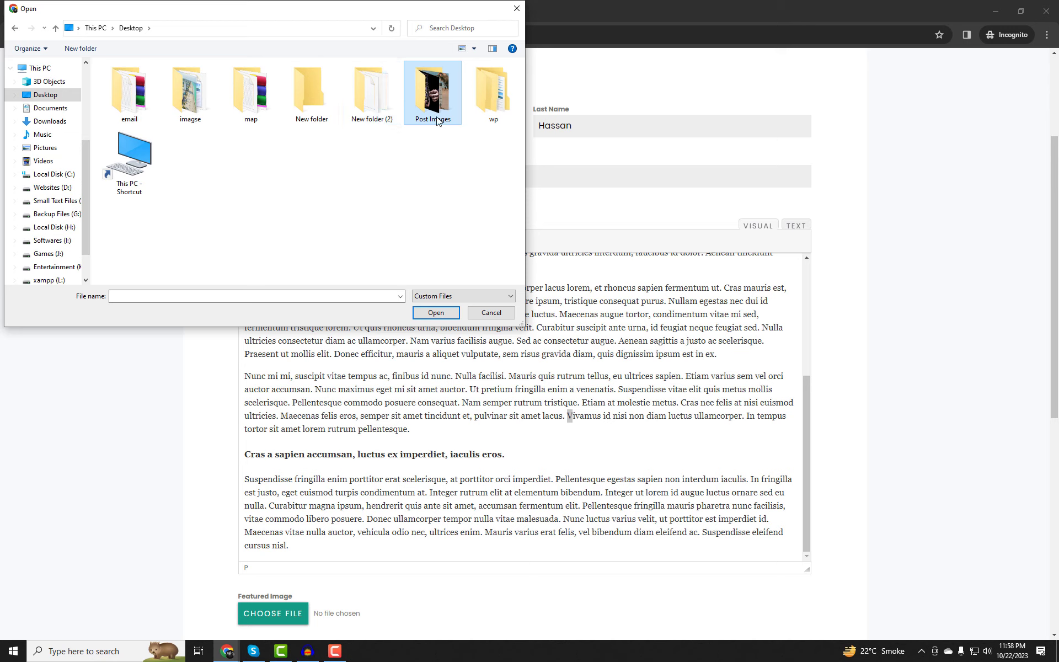
double_click(433, 91)
click(182, 101)
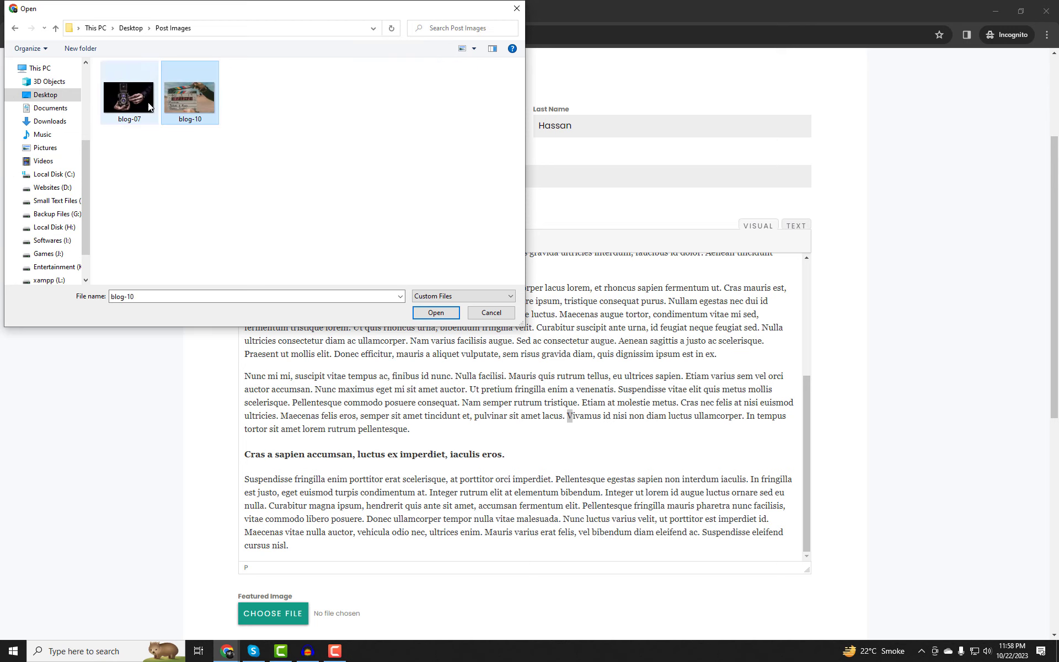
click(435, 313)
Set the post category to Film and fill in the saved email address.
scroll(425, 449, down, 5)
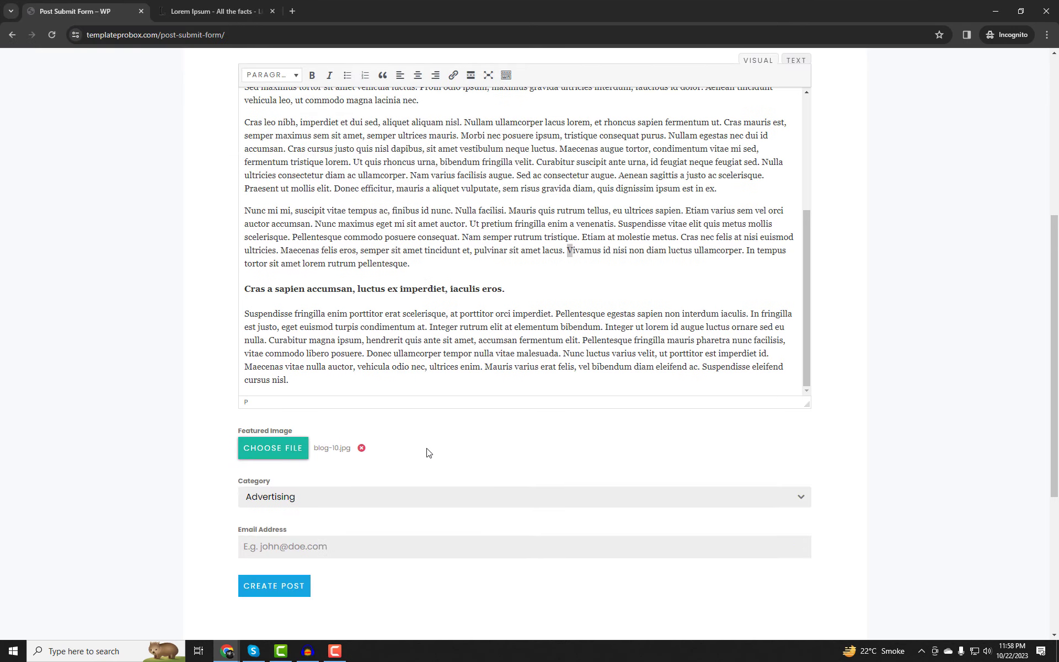
click(315, 393)
scroll(300, 472, down, 1)
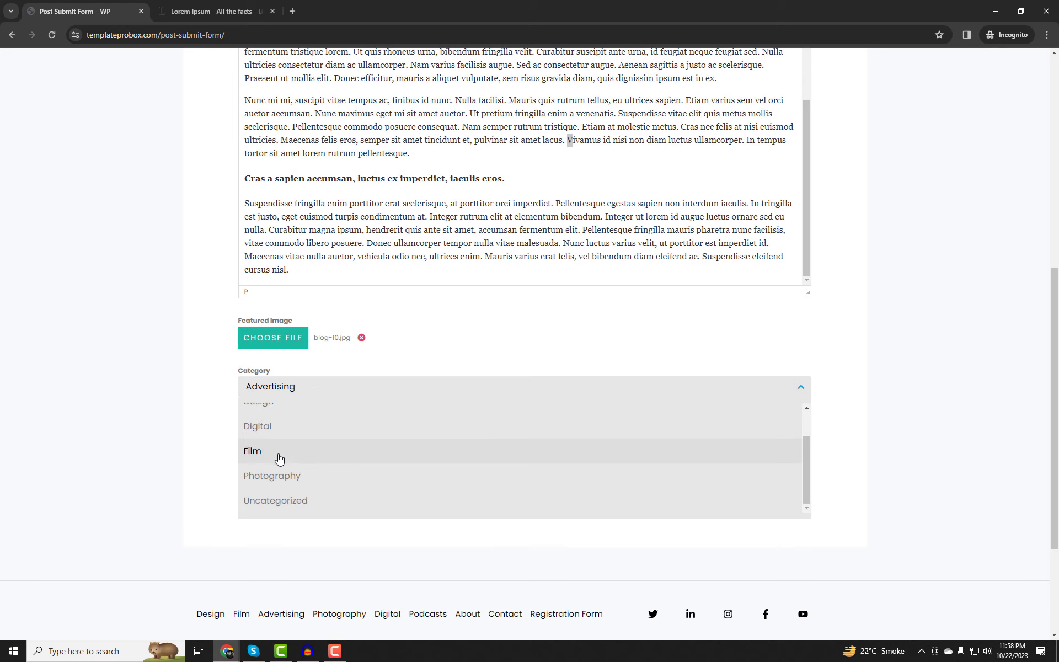
click(279, 458)
scroll(282, 423, down, 1)
click(269, 388)
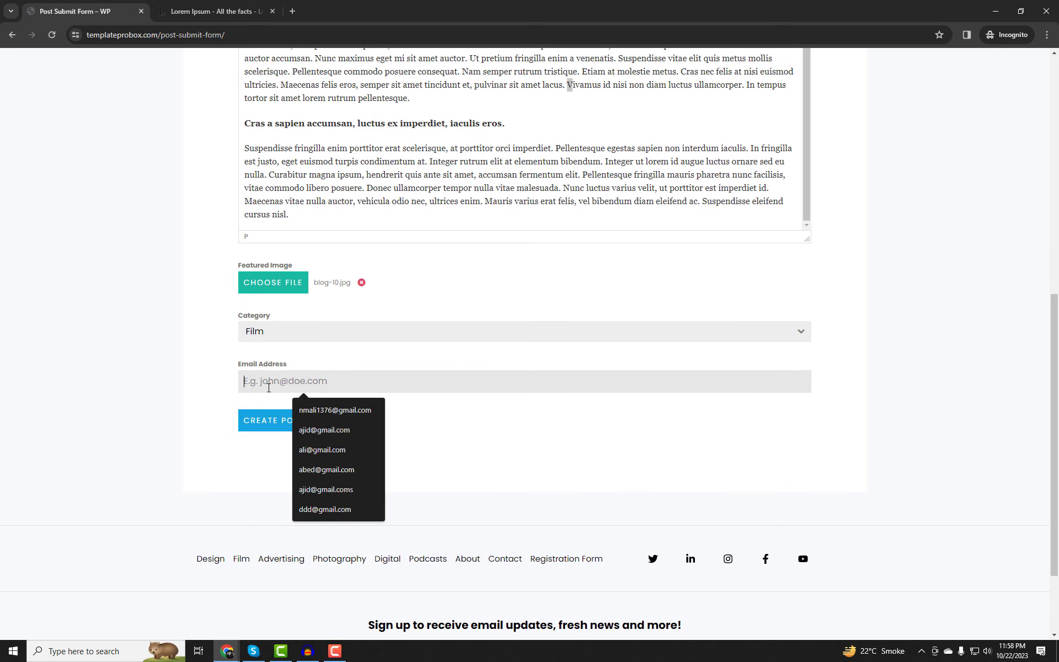
text(n)
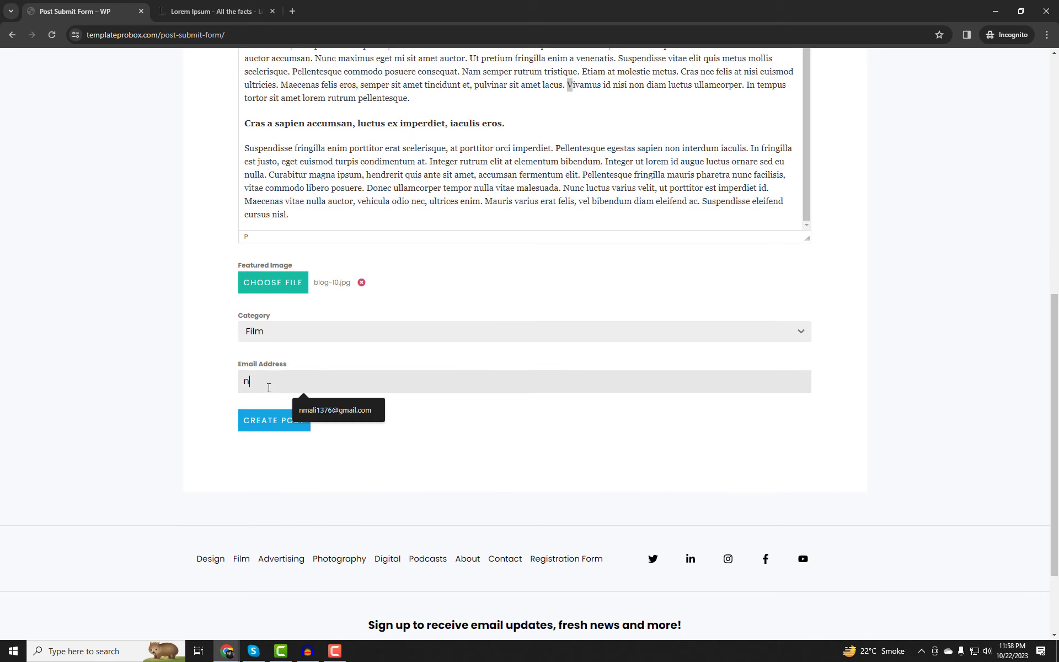
text(ma)
key(BackSpace)
click(315, 408)
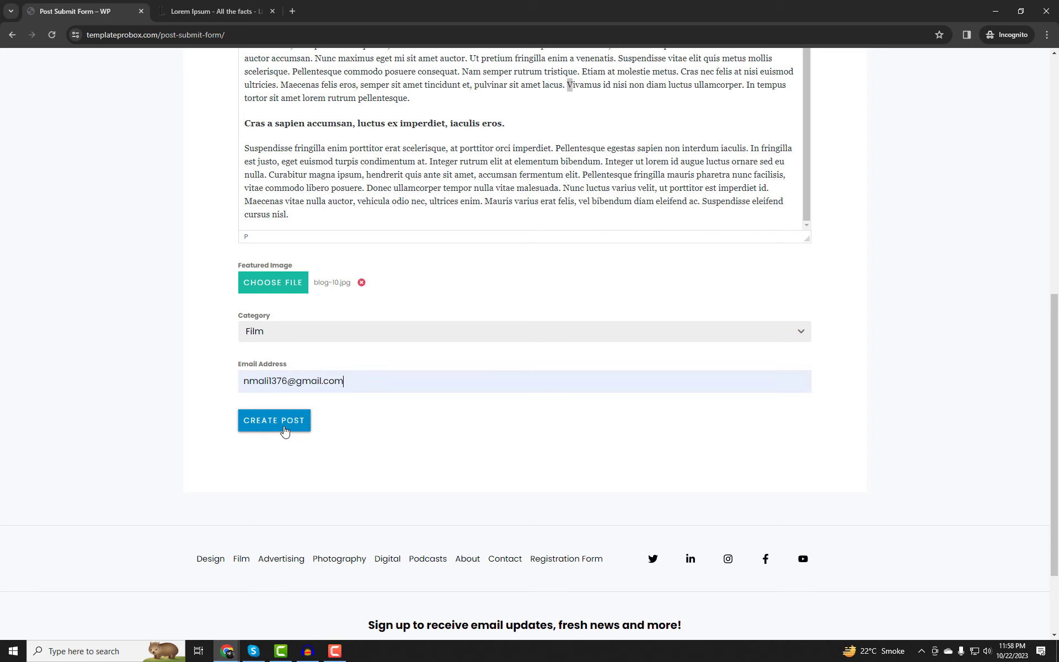
Submit the post, check the confirmation message, and return to the admin form editor.
click(282, 428)
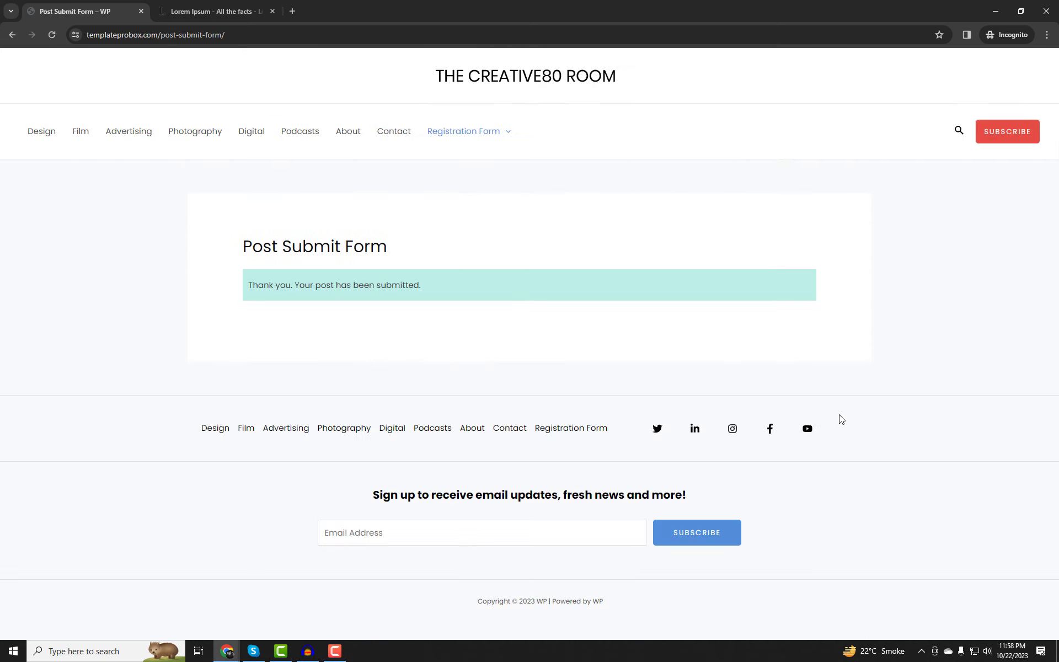
drag(434, 294, 241, 359)
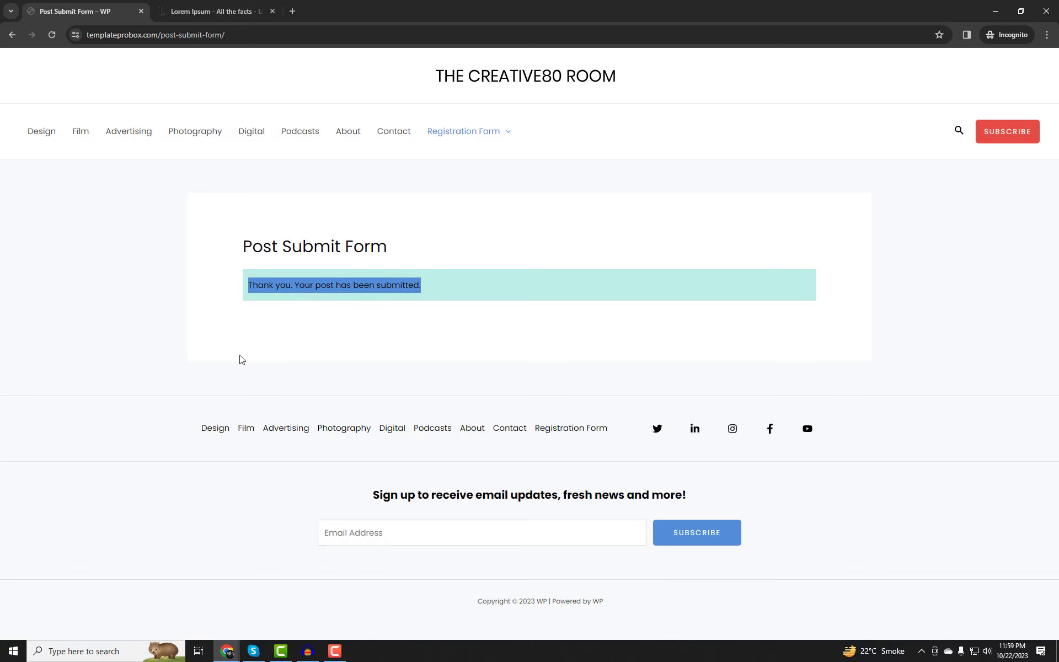
mouse_move(227, 654)
click(165, 594)
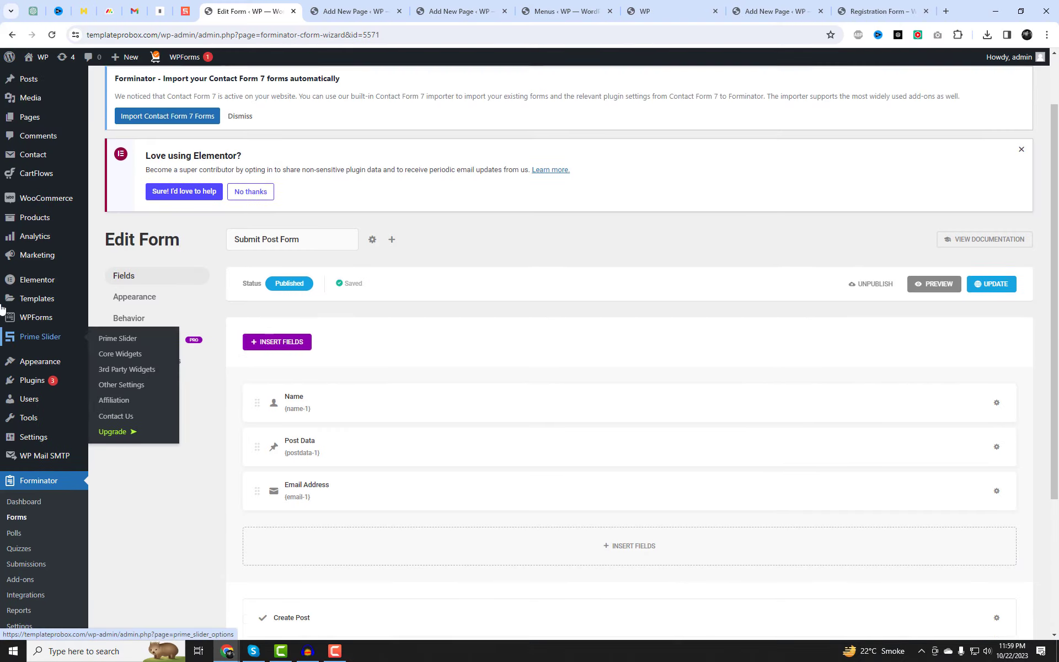
Open the pending post 'Test Post From User #01' from All Posts for editing.
mouse_move(38, 131)
click(96, 129)
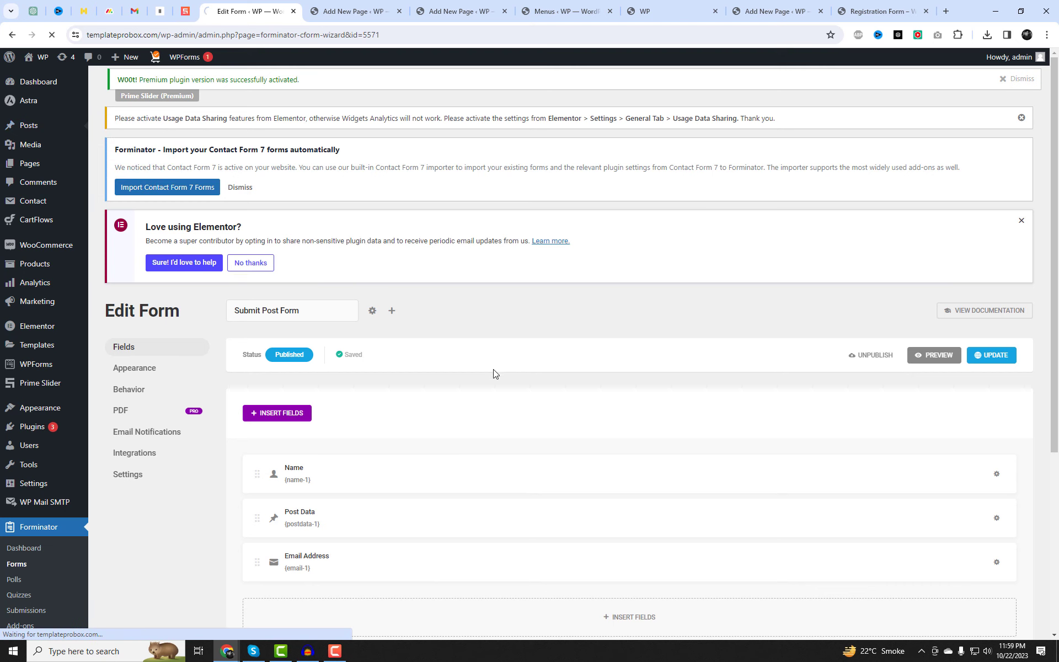
scroll(536, 392, down, 2)
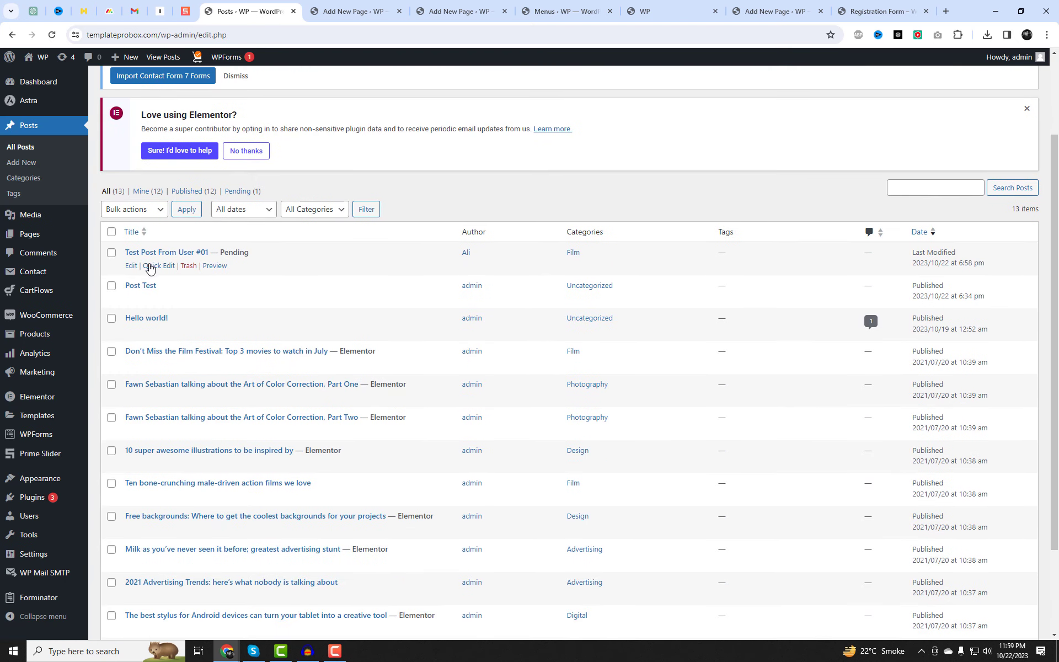
drag(218, 251, 124, 252)
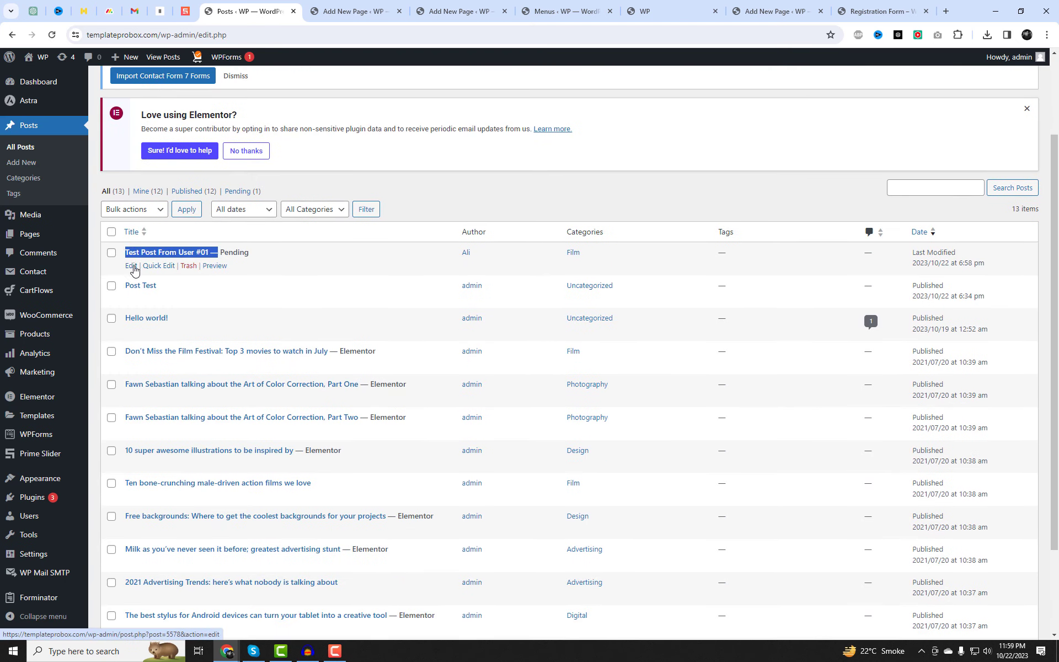
click(132, 266)
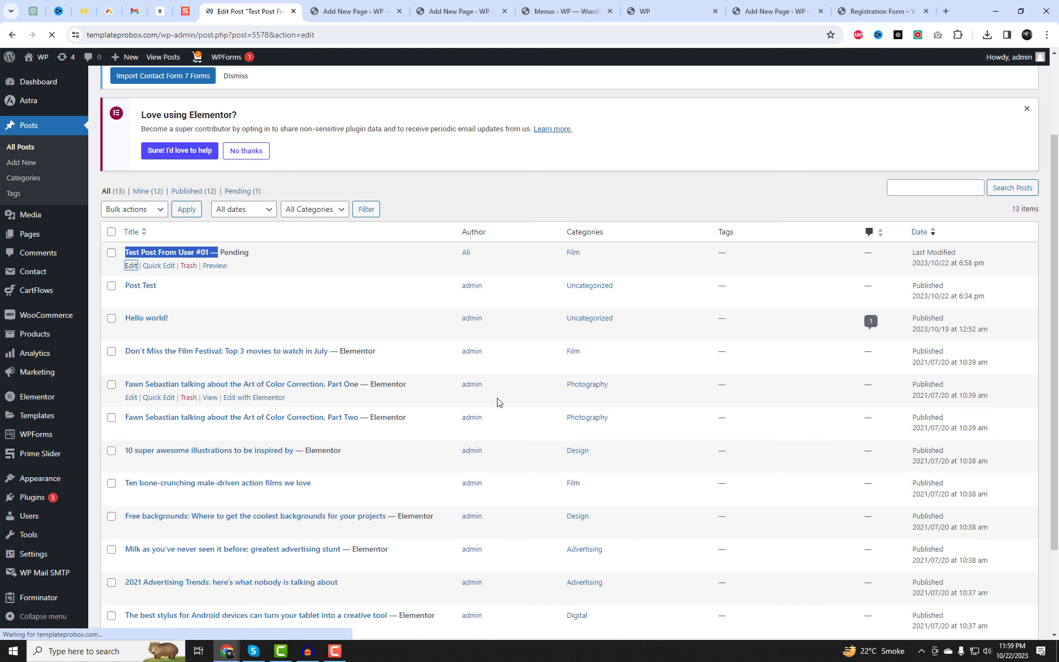
Publish the post and open its View Post link in a new tab.
scroll(942, 92, down, 1)
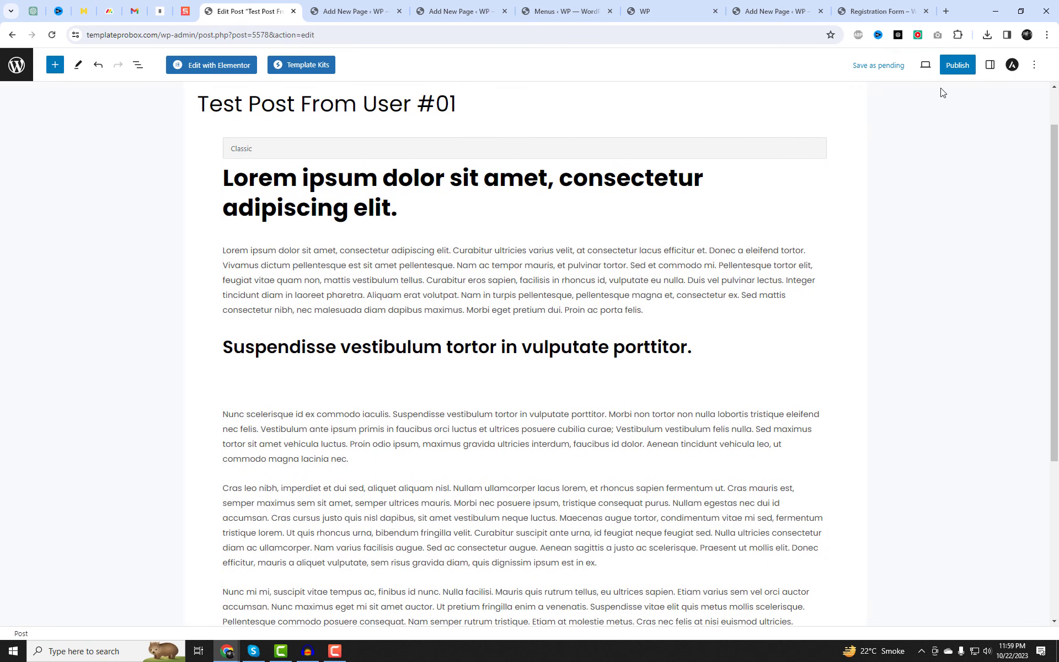
click(957, 67)
click(945, 65)
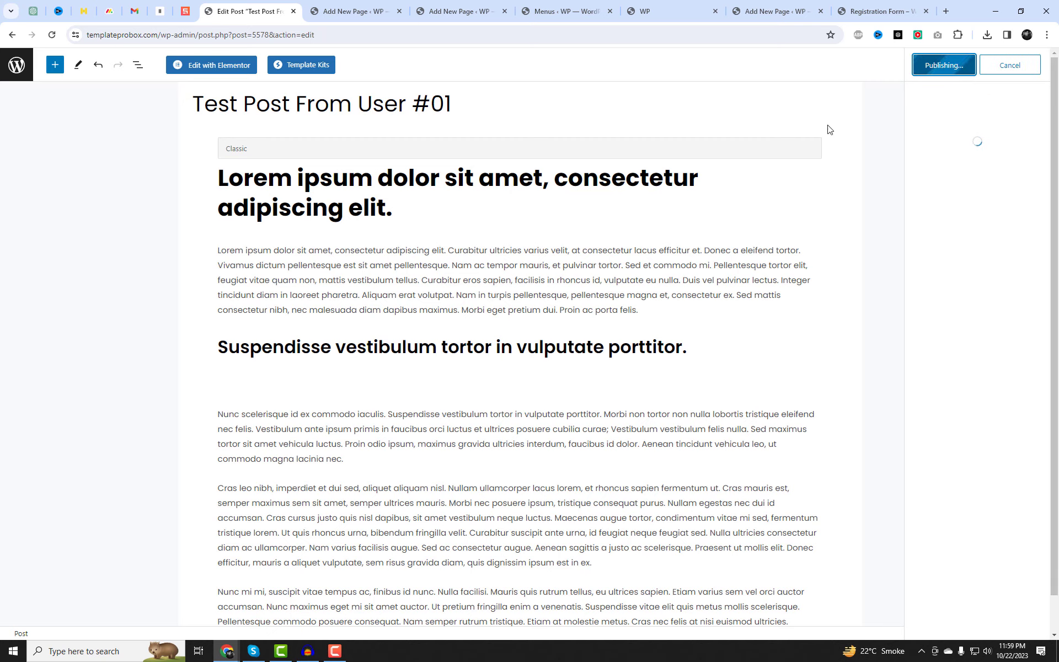
scroll(484, 293, up, 1)
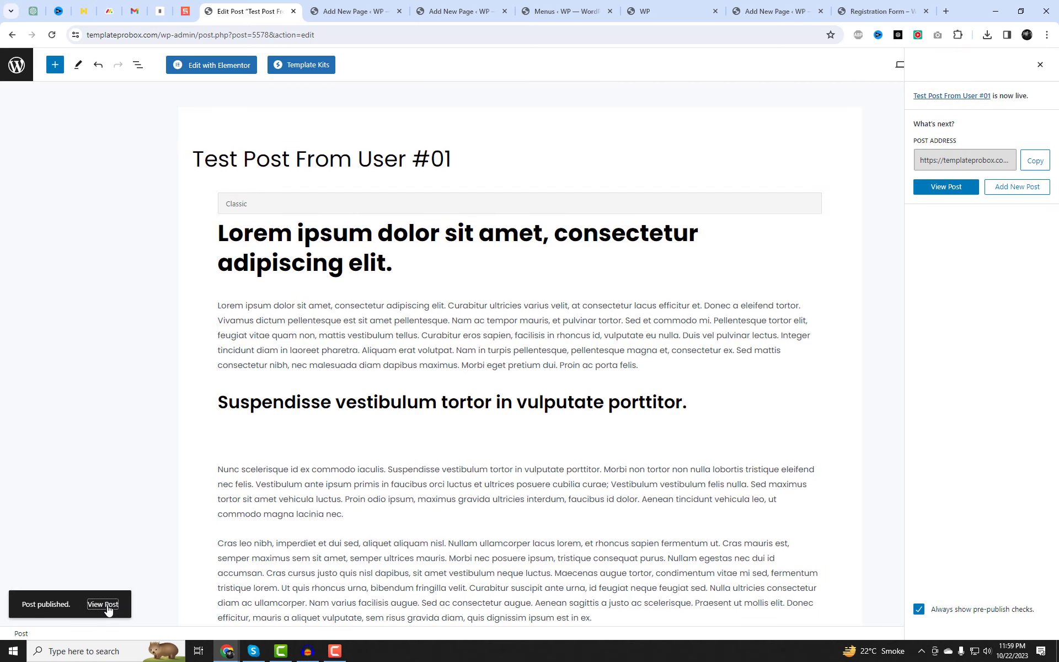
right_click(108, 609)
click(165, 482)
Scroll through the live post, then find 'Test Post From User #01' in the Film listing.
click(347, 13)
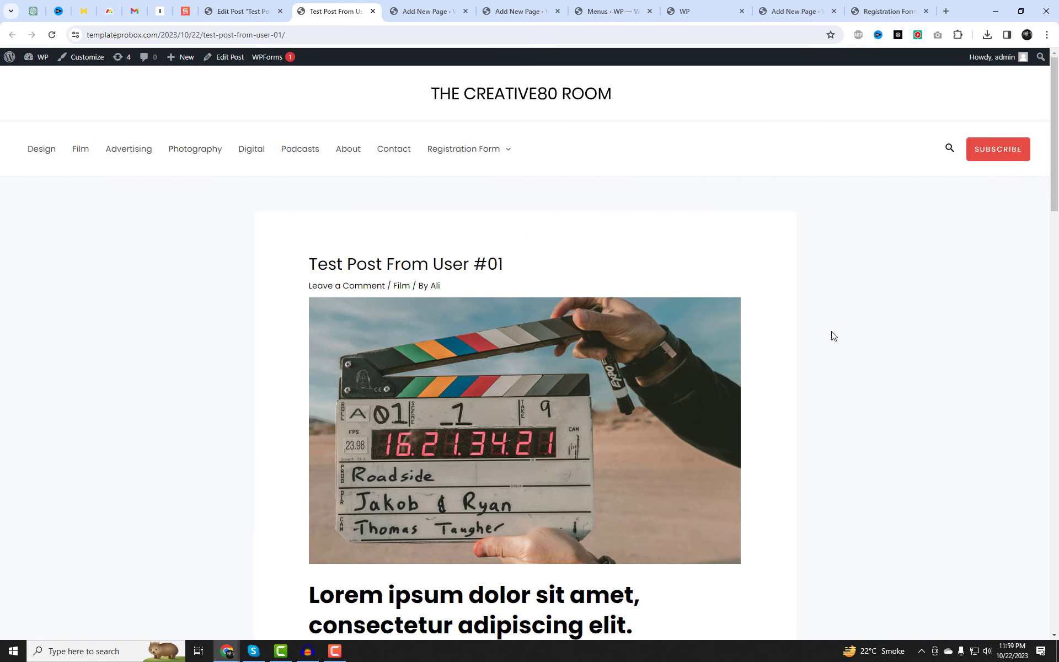
scroll(834, 336, down, 4)
scroll(833, 336, down, 5)
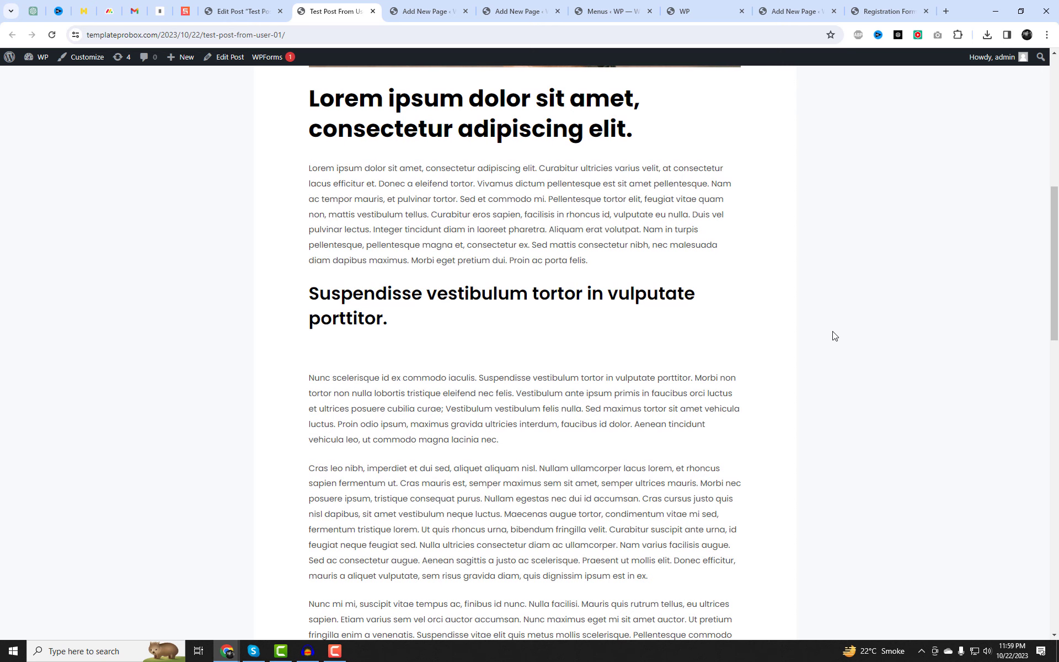
scroll(834, 336, down, 9)
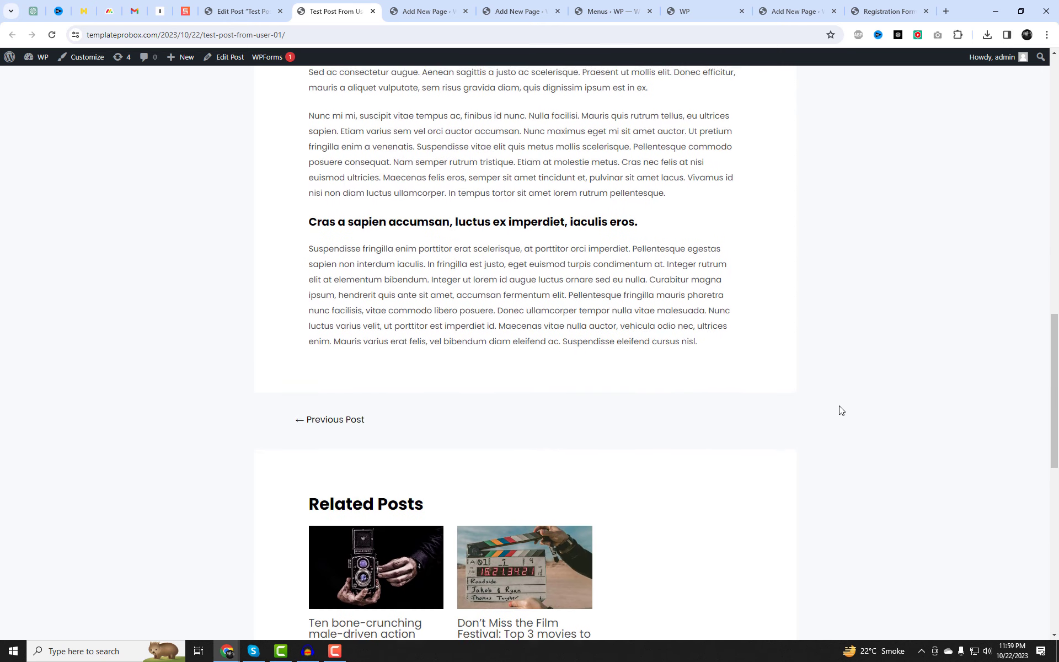
scroll(840, 409, up, 18)
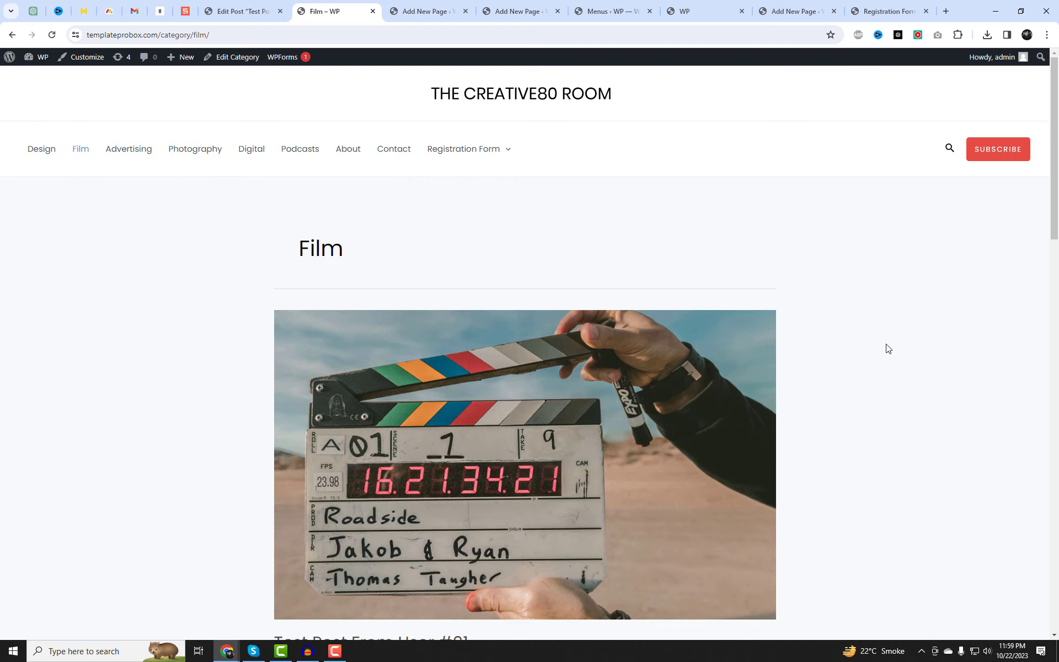
scroll(888, 348, down, 6)
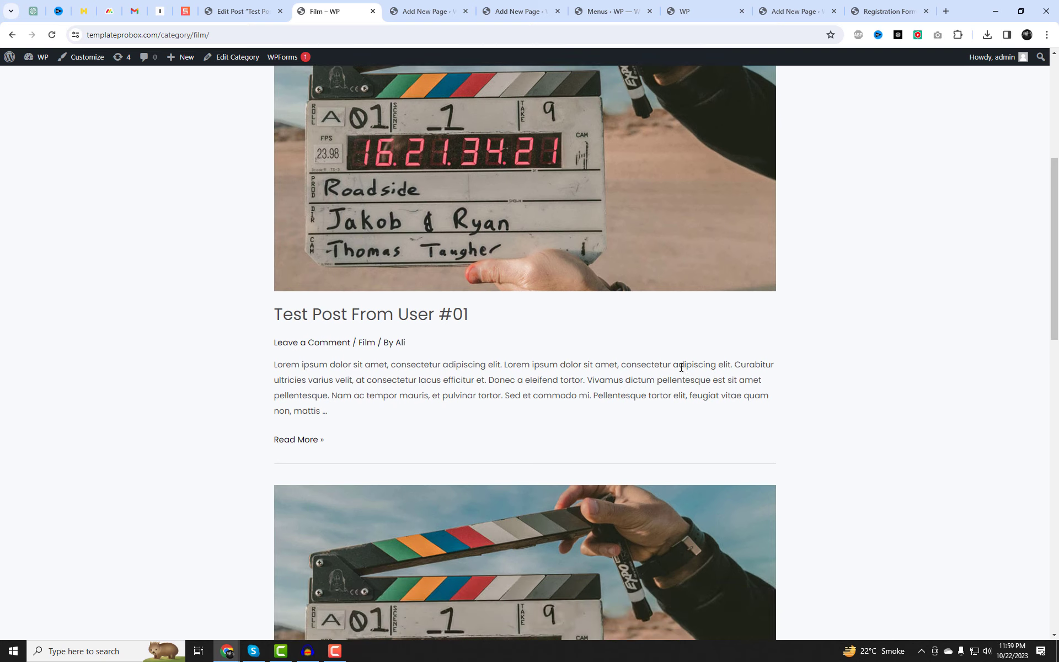
drag(495, 312, 287, 310)
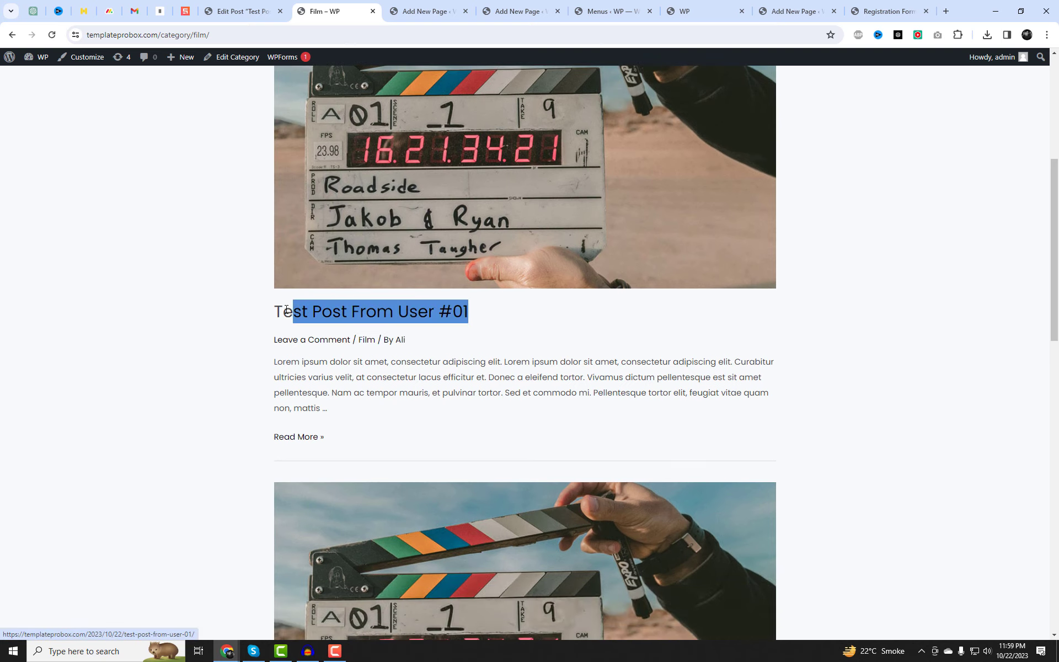
scroll(876, 421, up, 6)
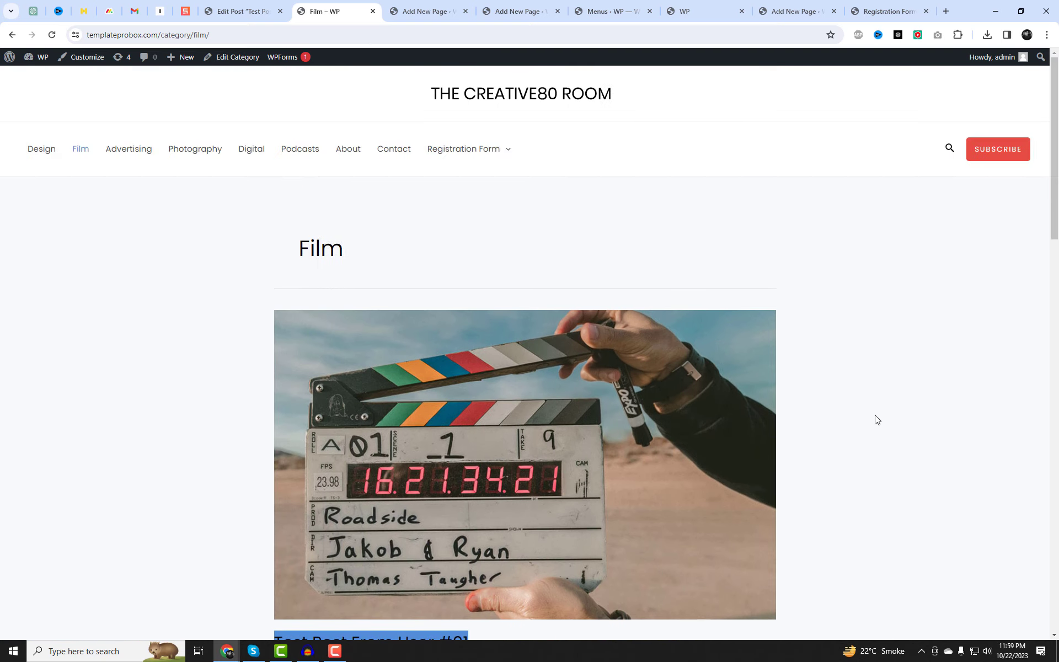